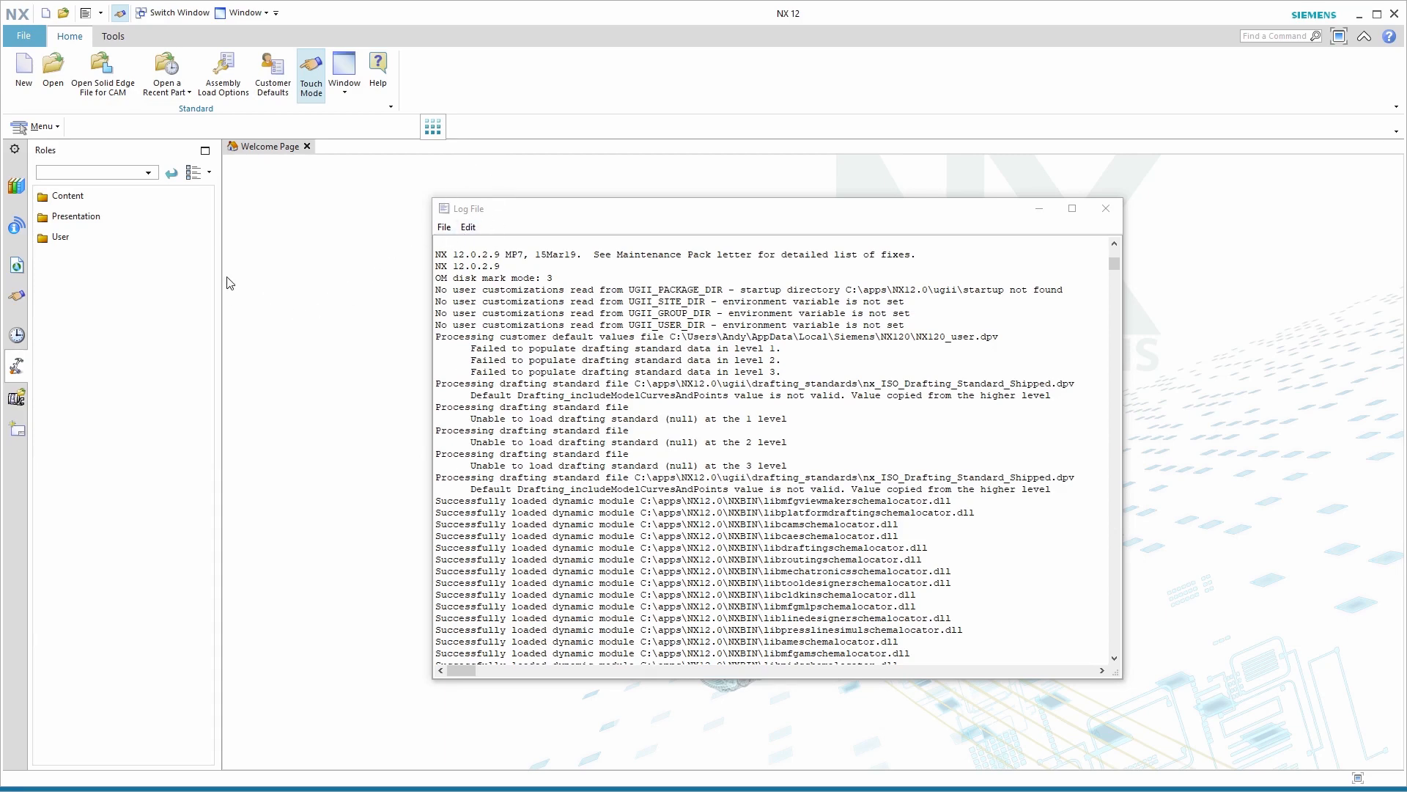
Locate the Log File command among the help commands, and highlight the log line naming the customer defaults file being processed
left_click(20, 37)
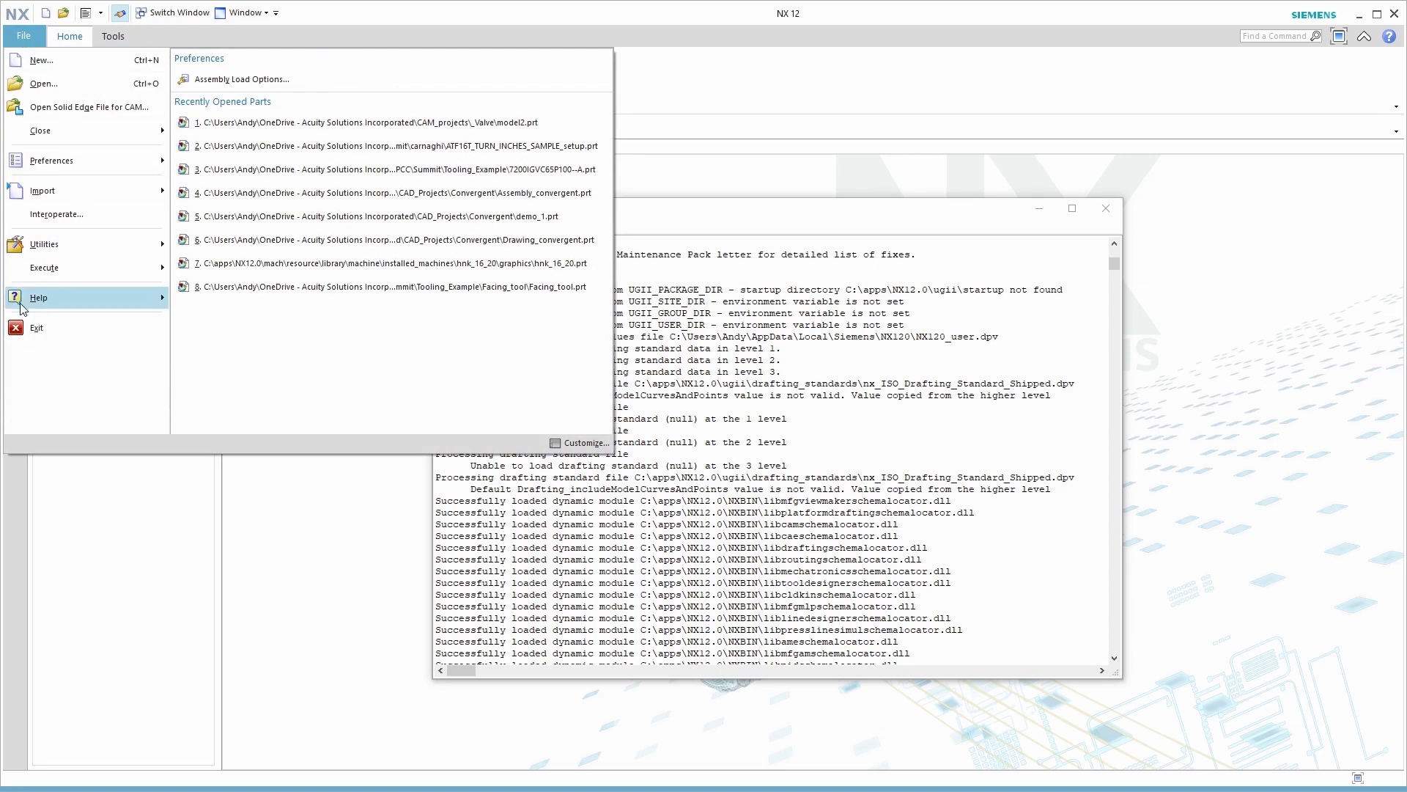
mouse_move(24, 302)
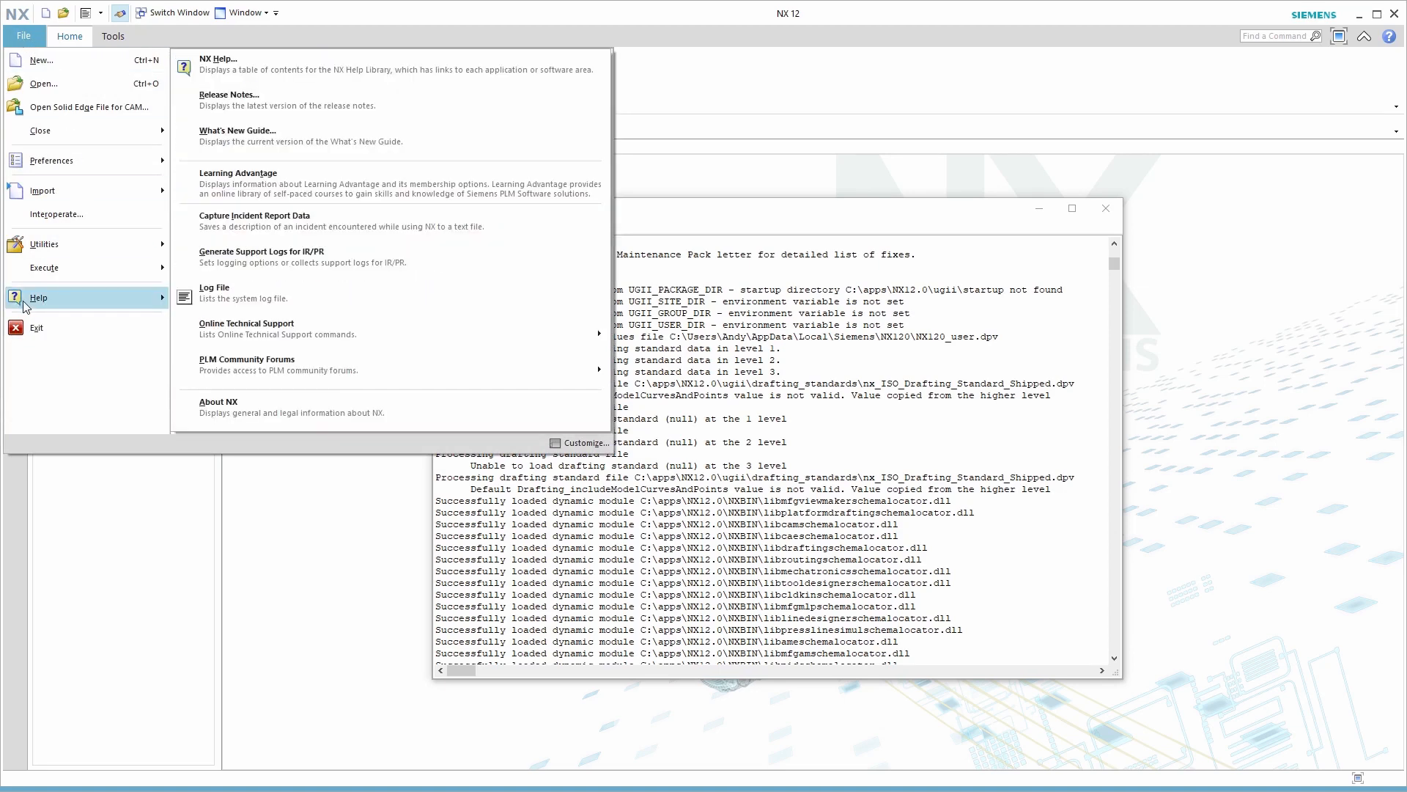
left_click(314, 616)
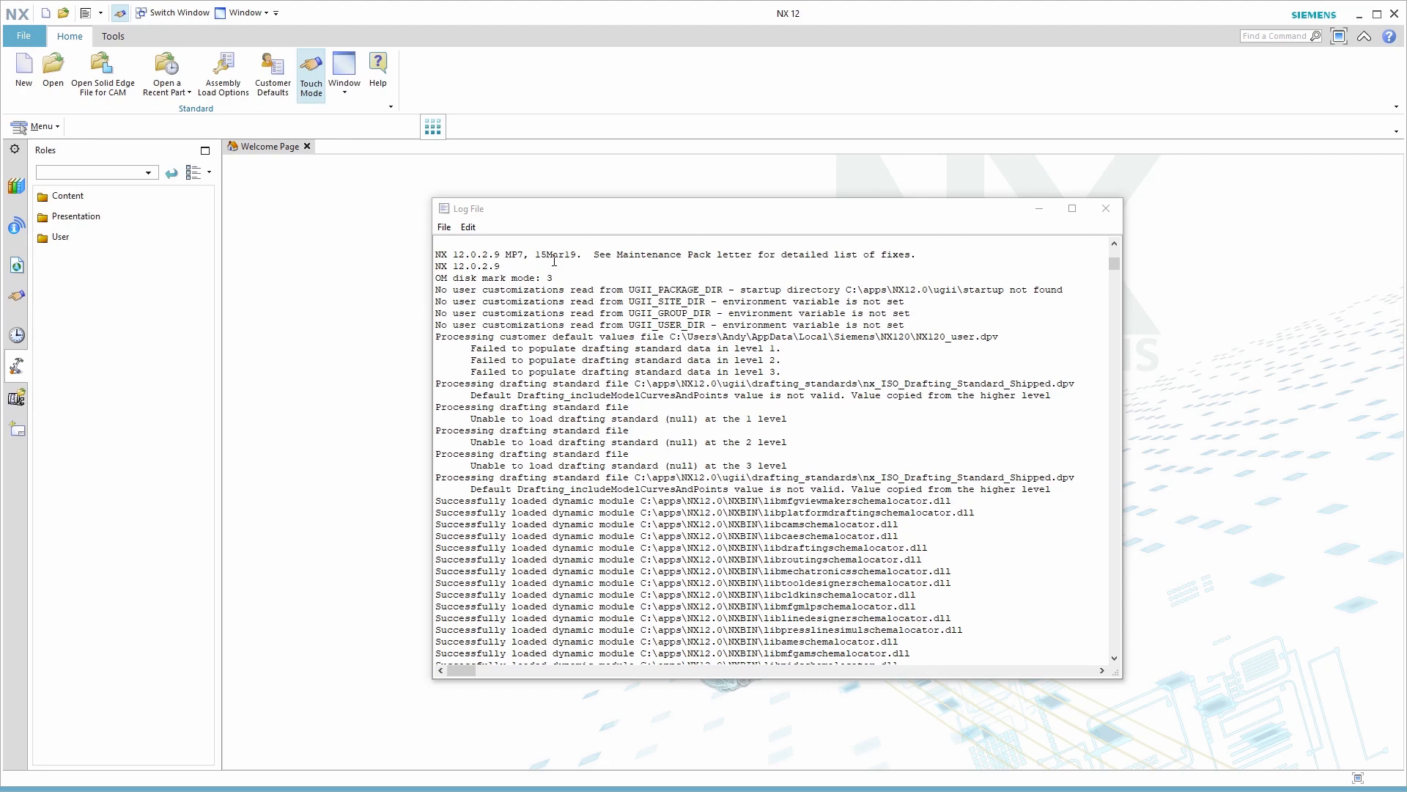
left_click(517, 254)
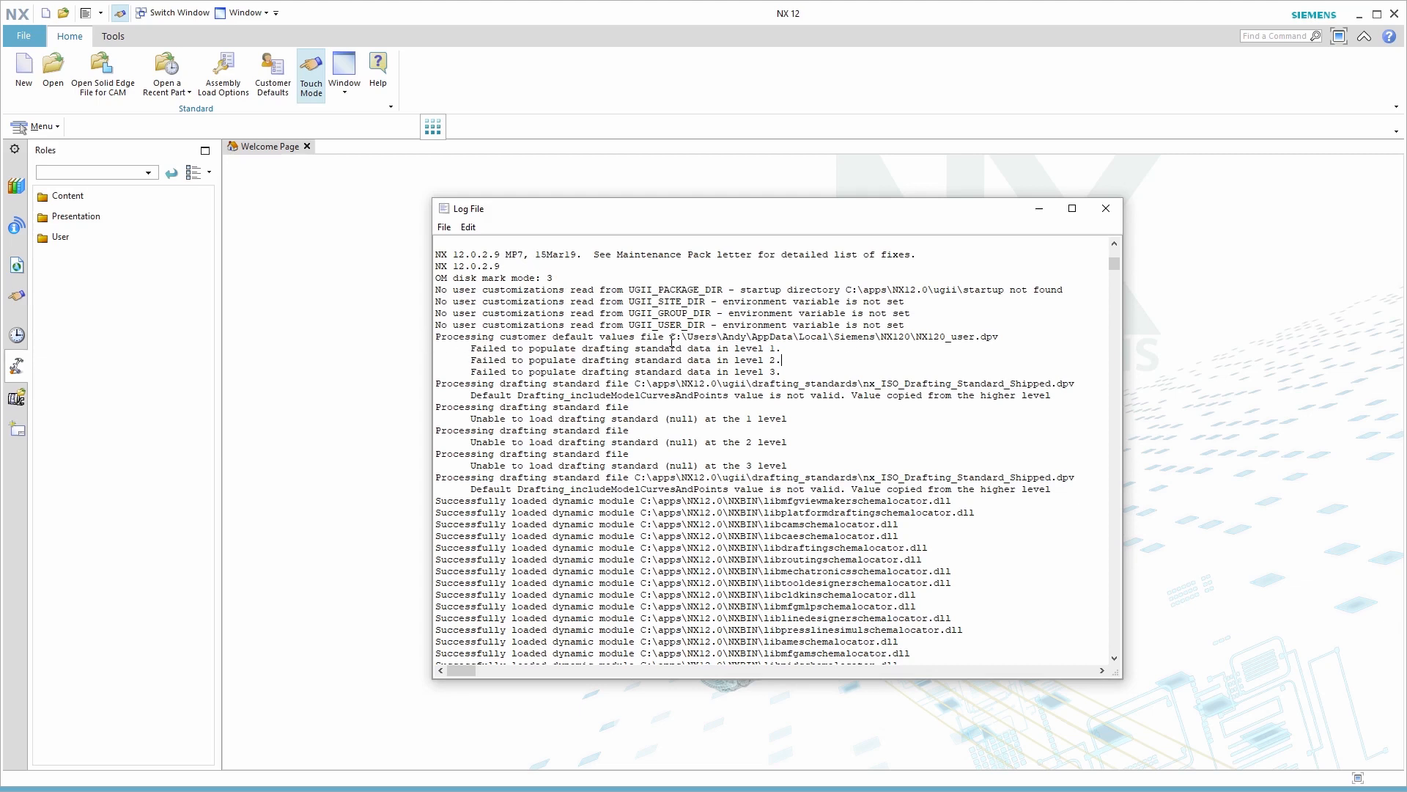
triple_click(944, 332)
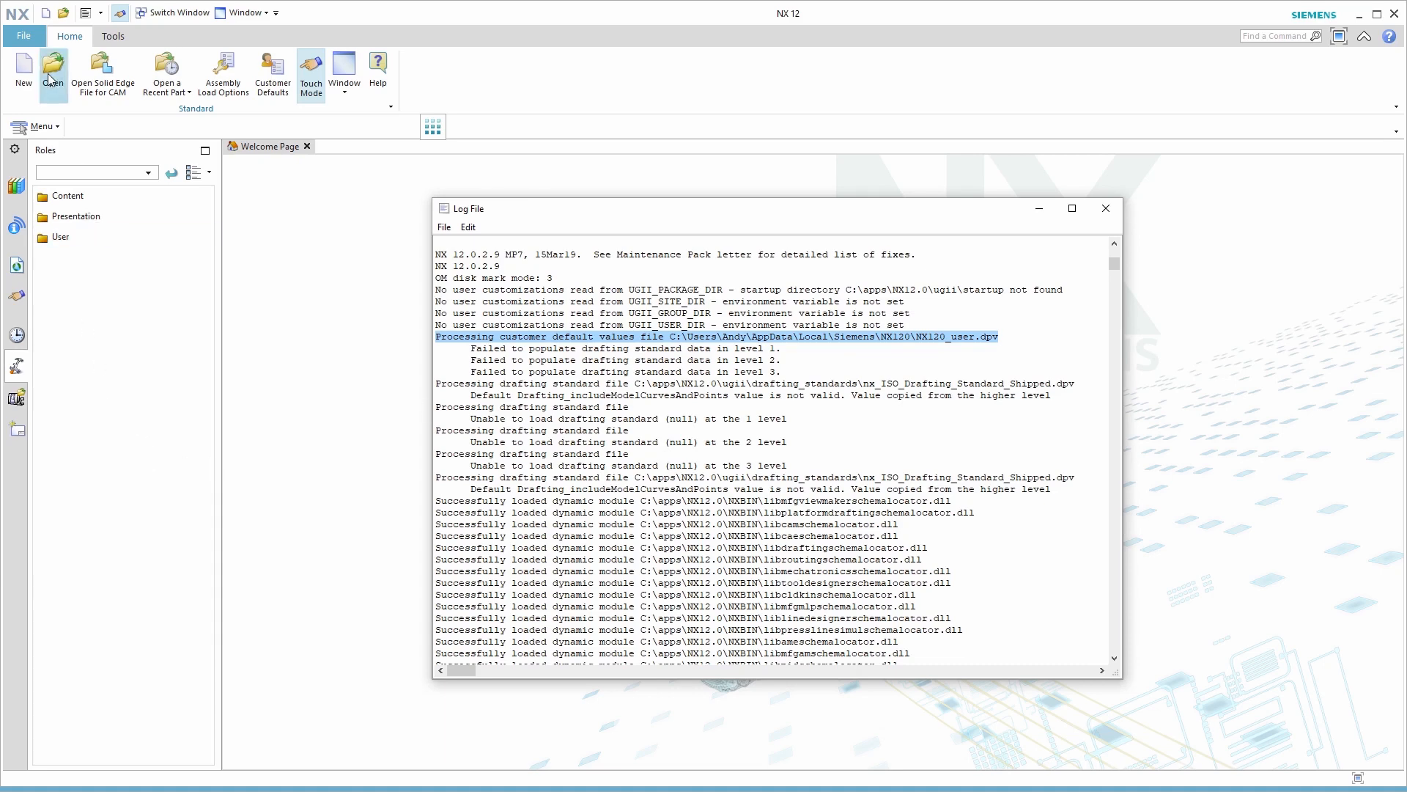
Open Customer Defaults, review the list of current user-level settings, and close both dialogs
left_click(30, 38)
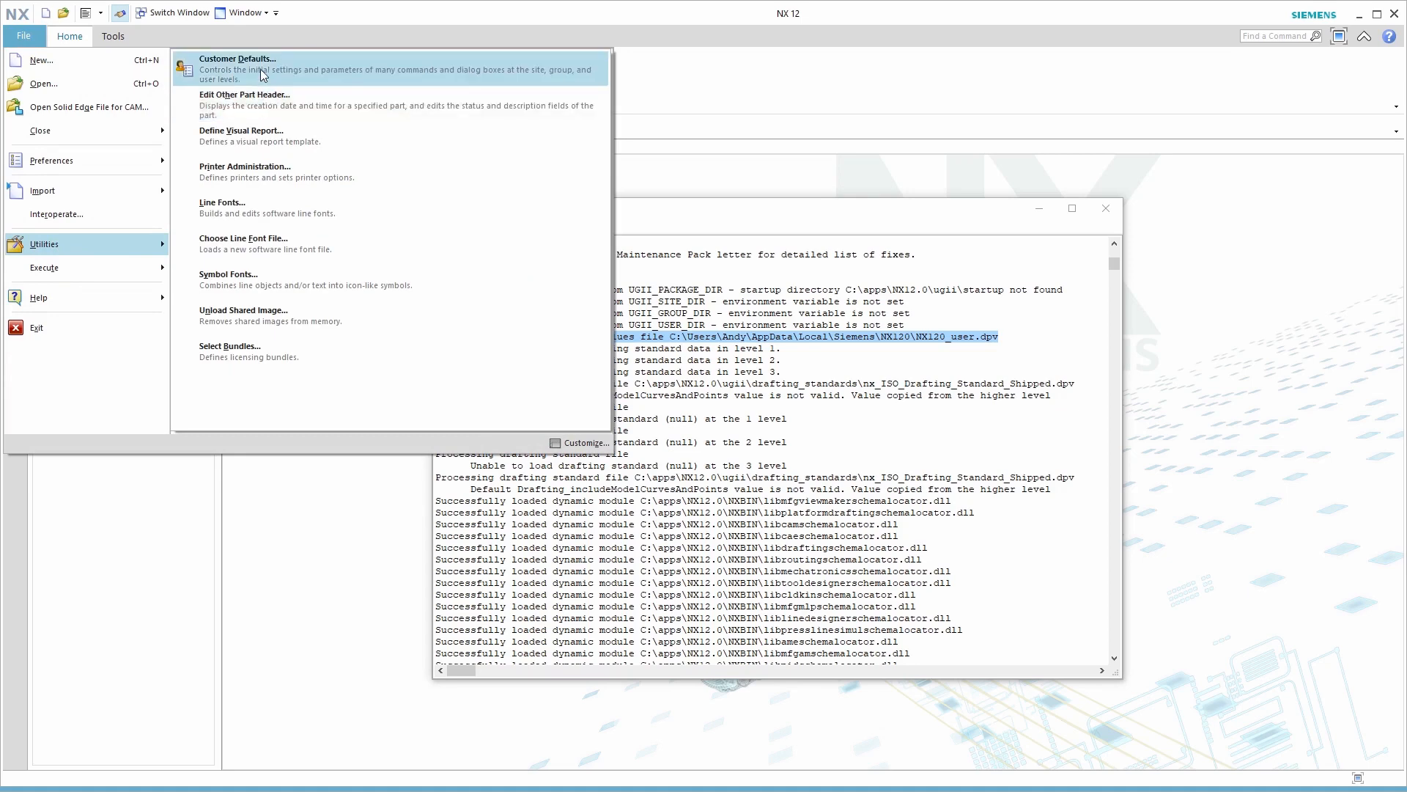
left_click(532, 70)
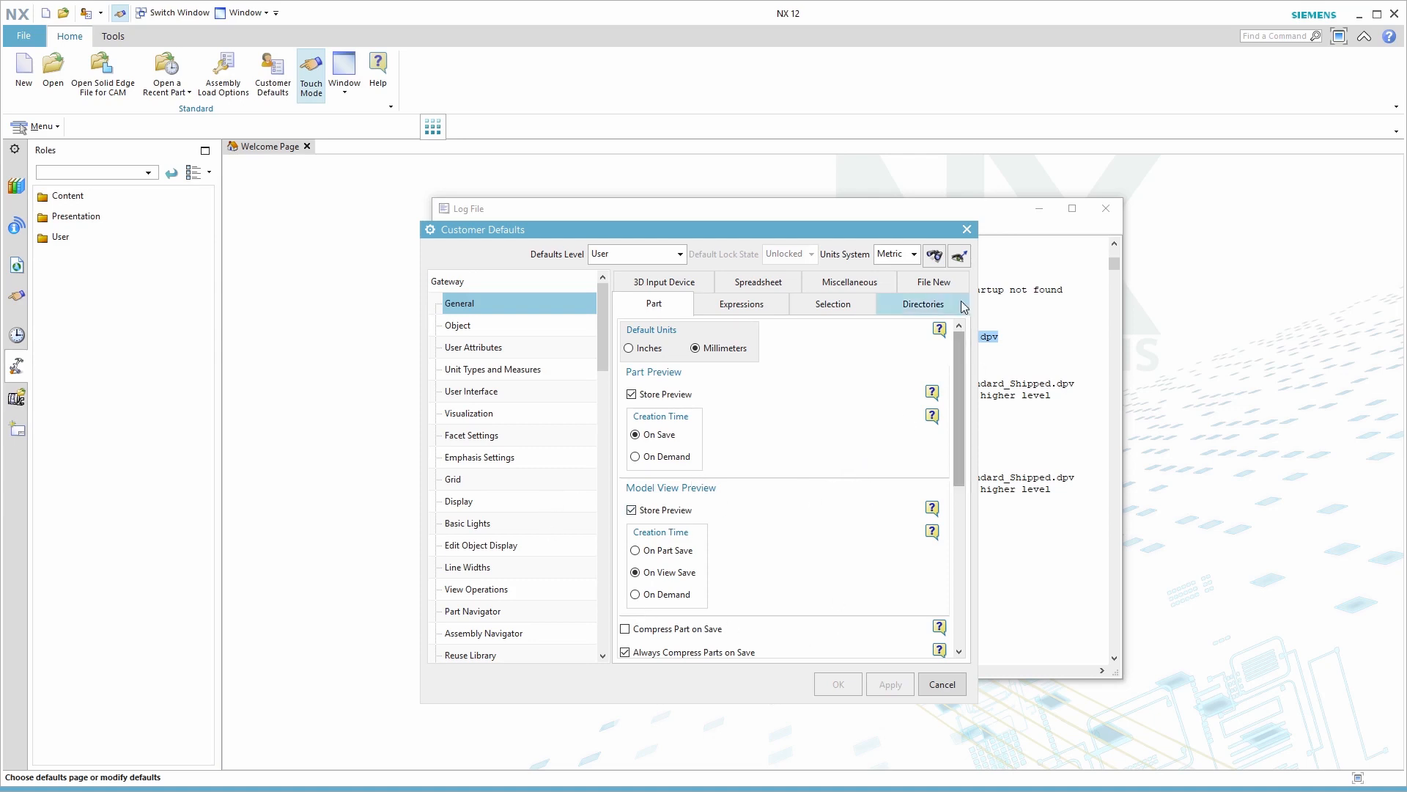
left_click(965, 260)
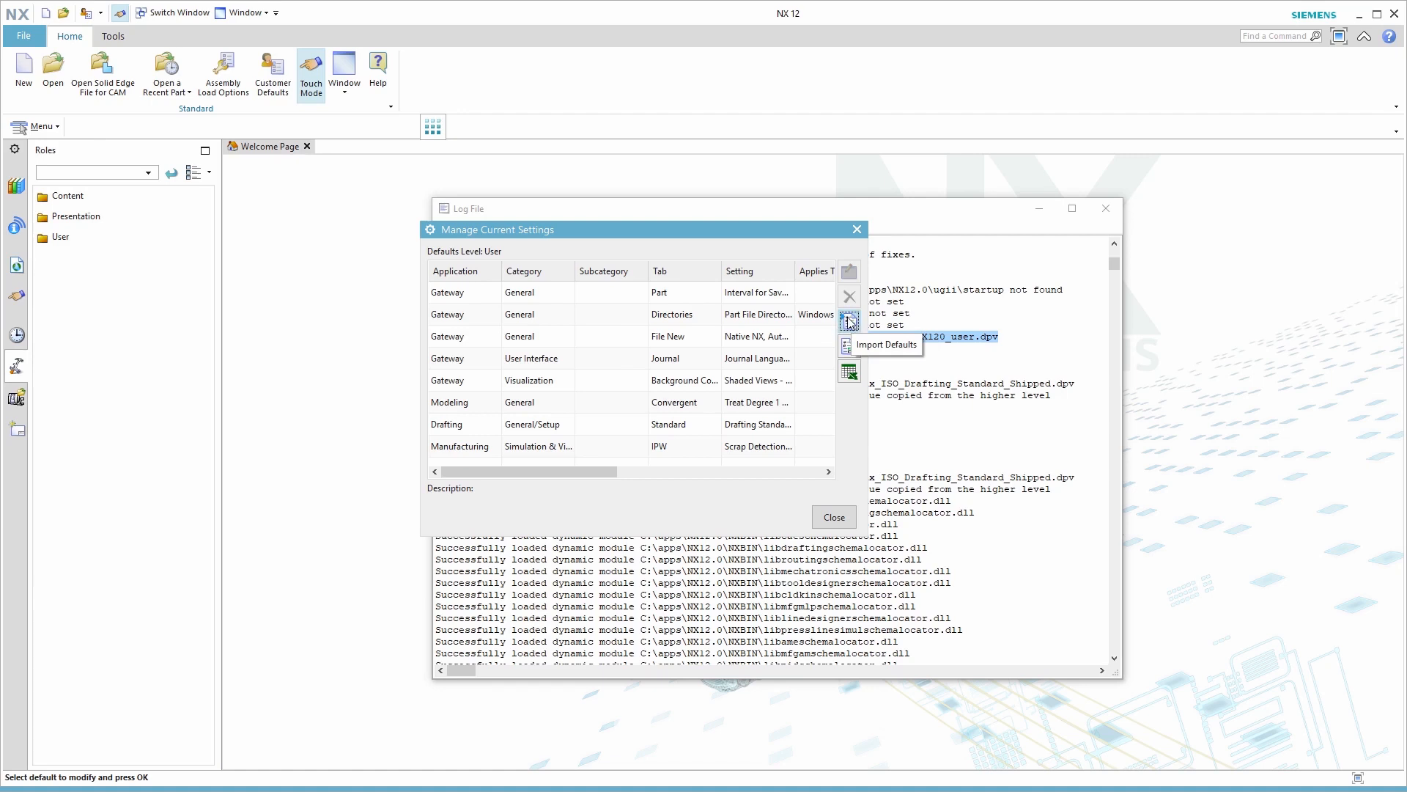
left_click(857, 229)
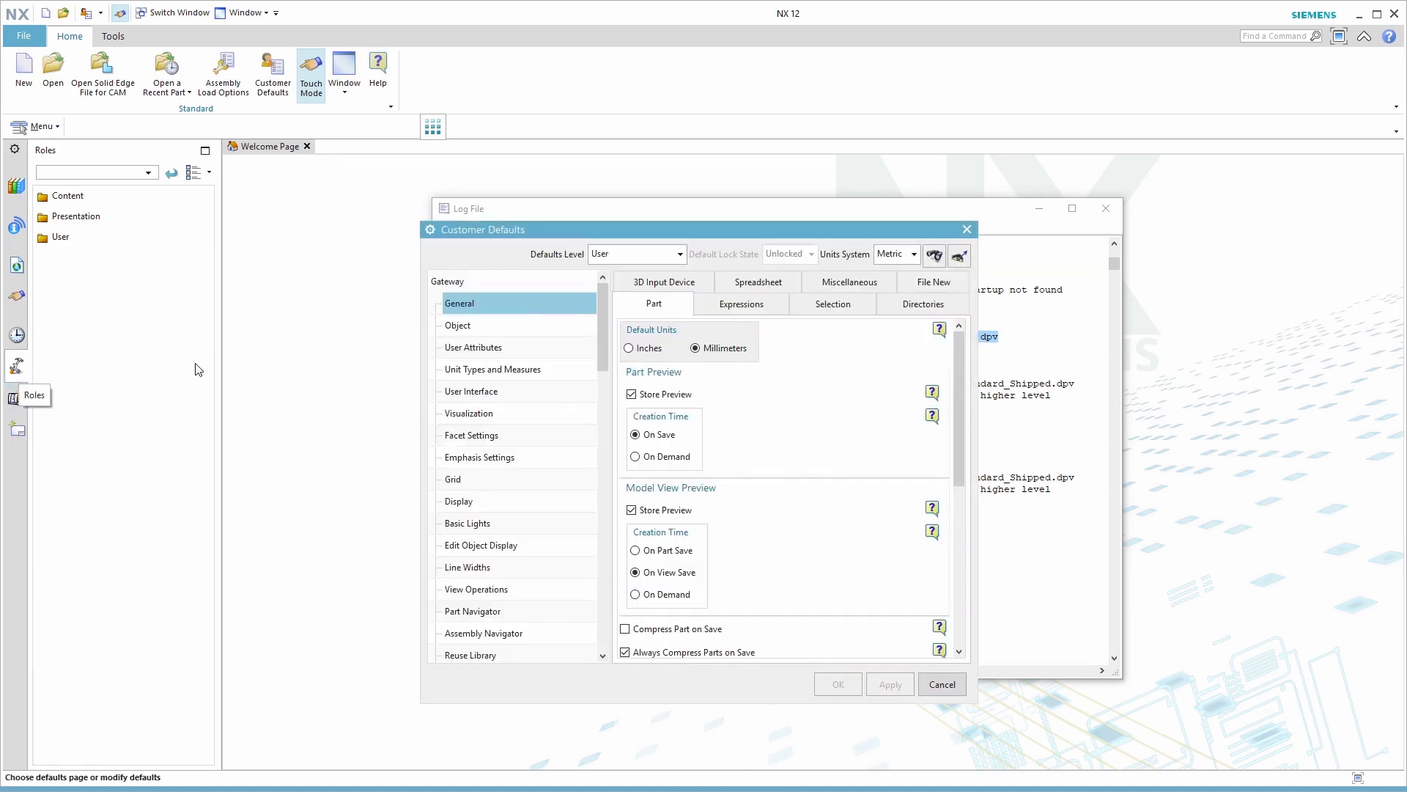
left_click(967, 229)
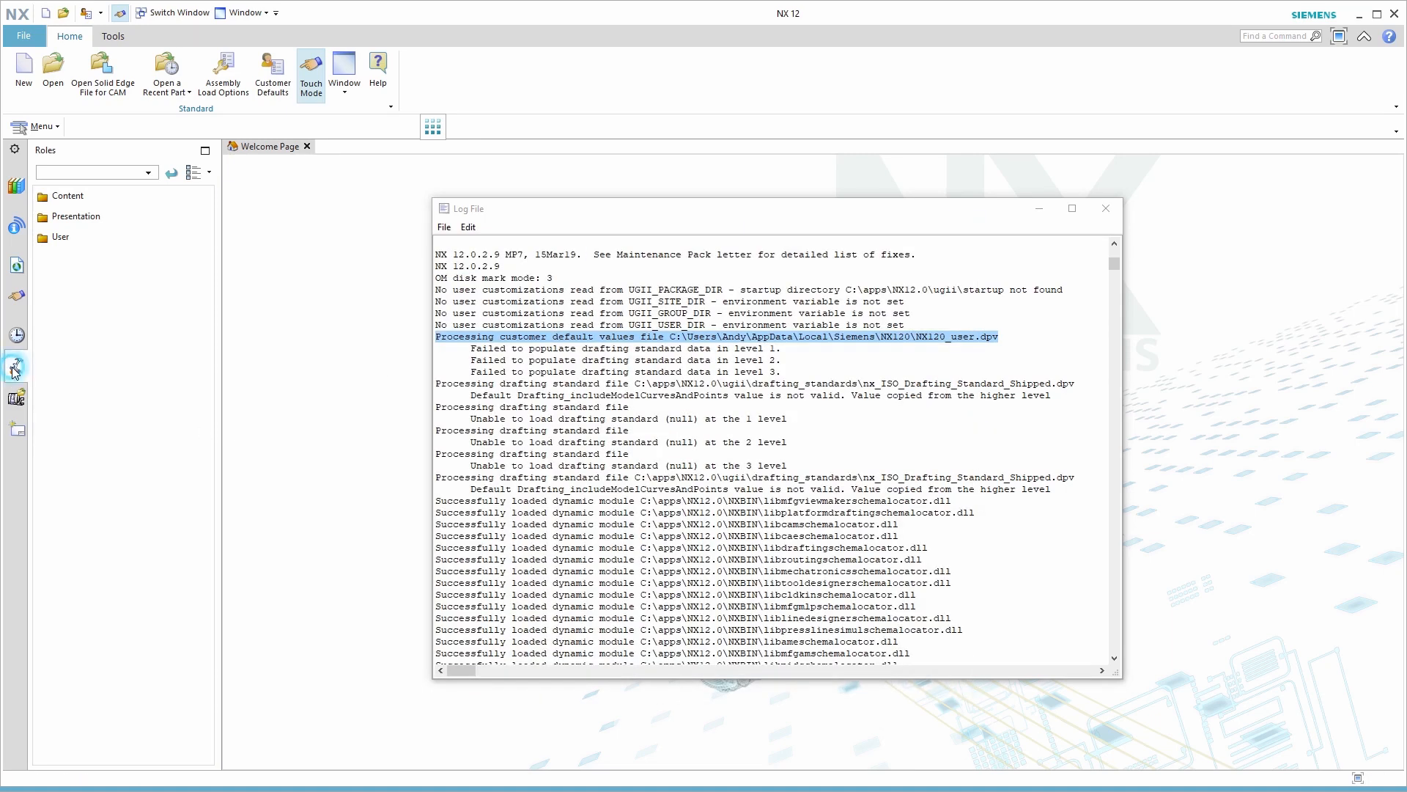
Expand the User roles, view the properties of the "multiax machning" role, and dismiss them
left_click(62, 237)
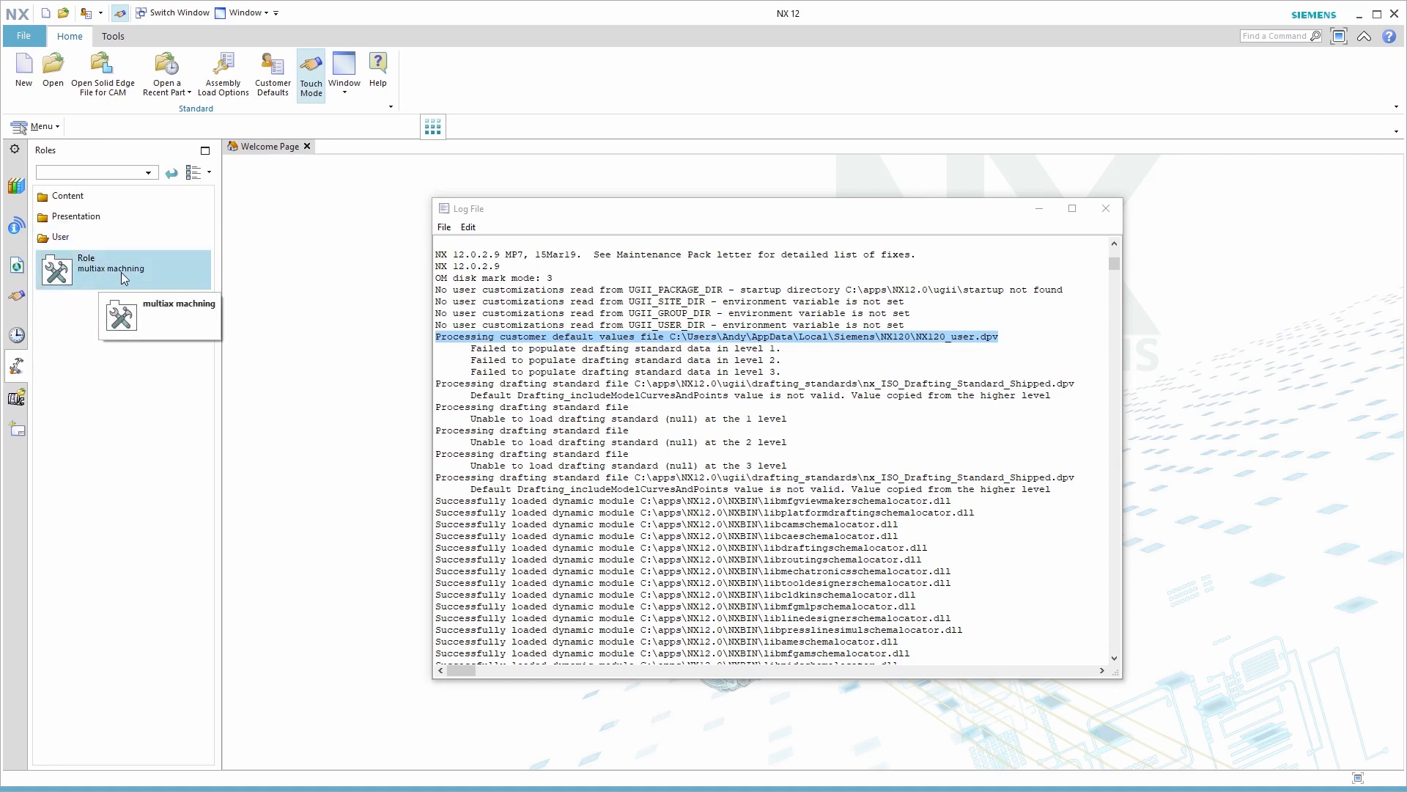
right_click(80, 274)
left_click(106, 338)
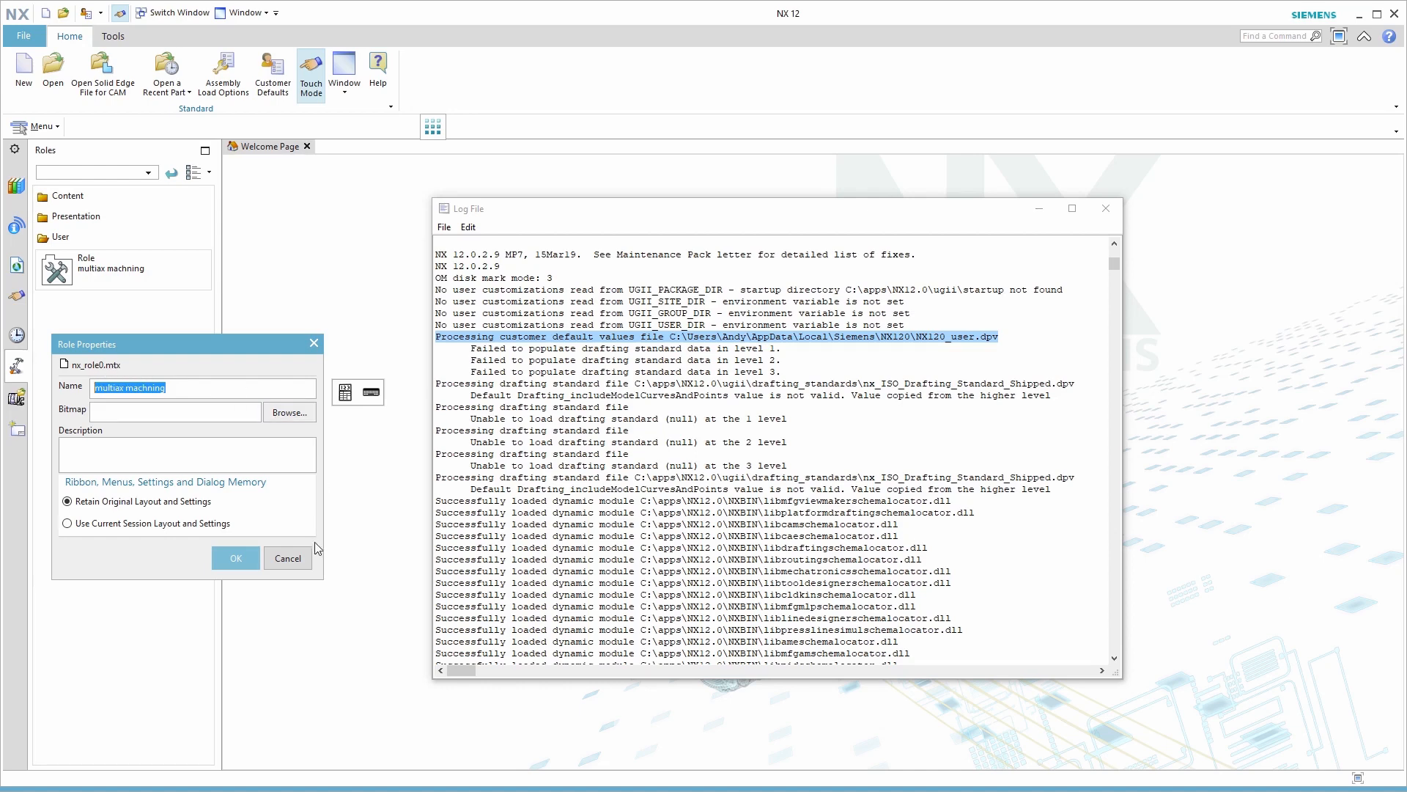
left_click(299, 559)
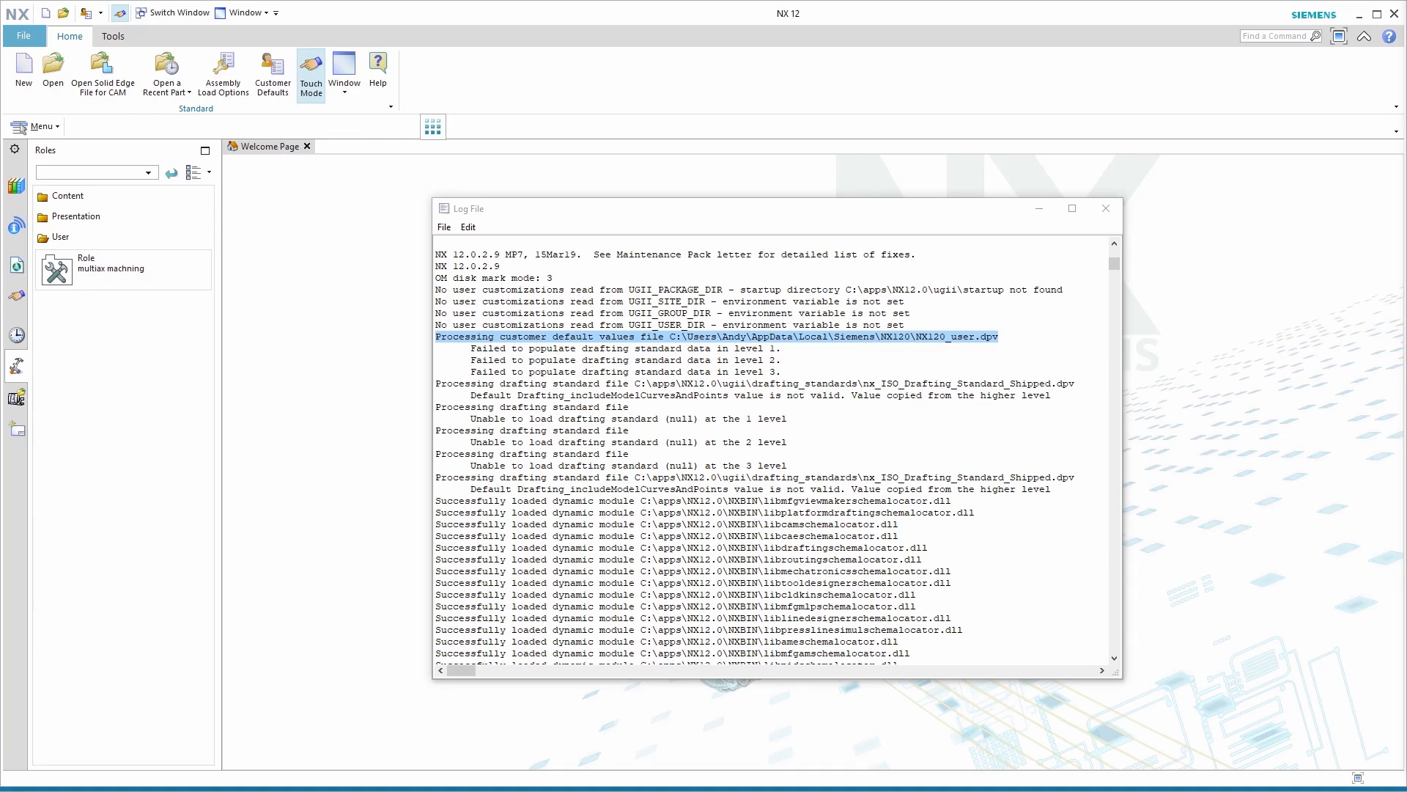
Switch to File Explorer and open the roles folder inside the Siemens NX120 settings folder
left_click_drag(1406, 56, 1046, 33)
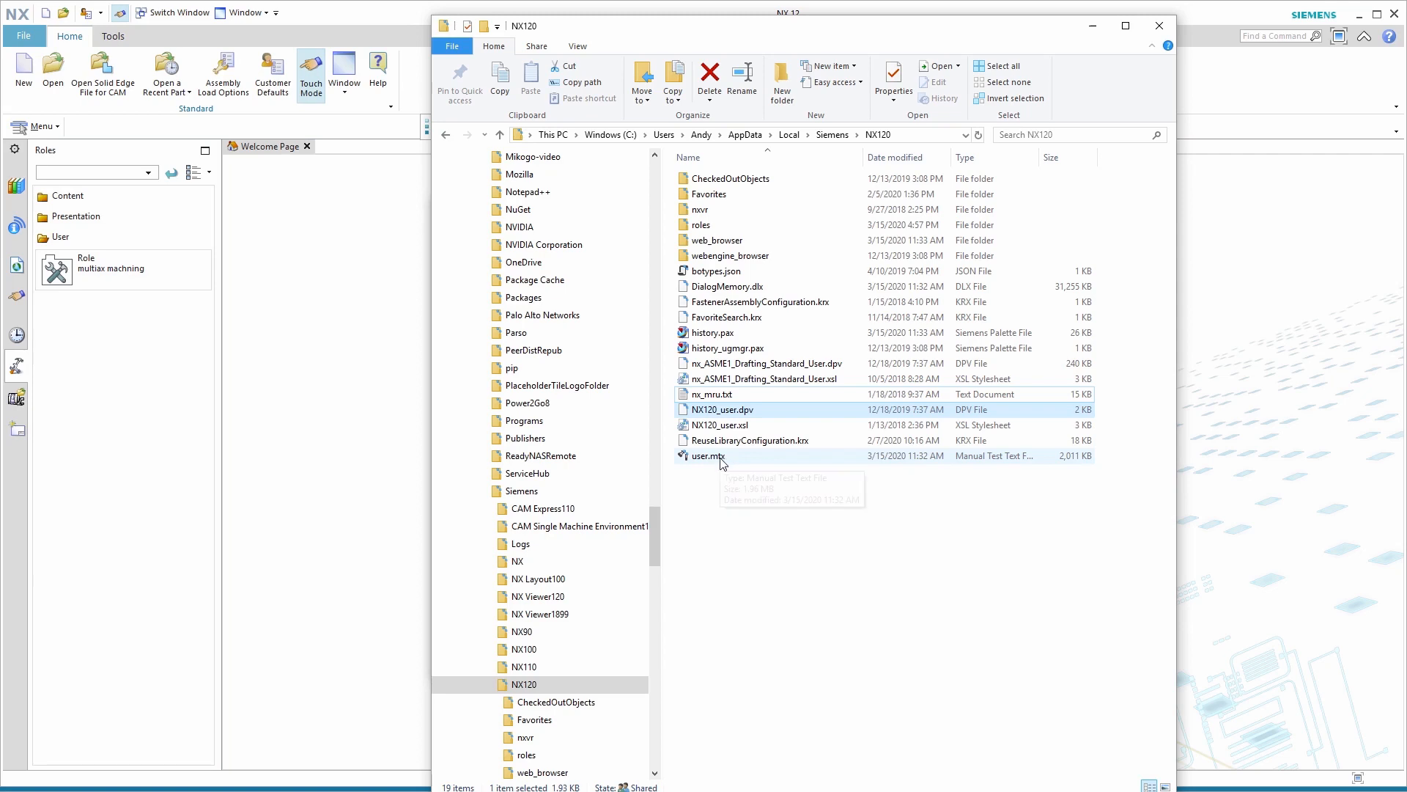
left_click_drag(110, 275, 703, 225)
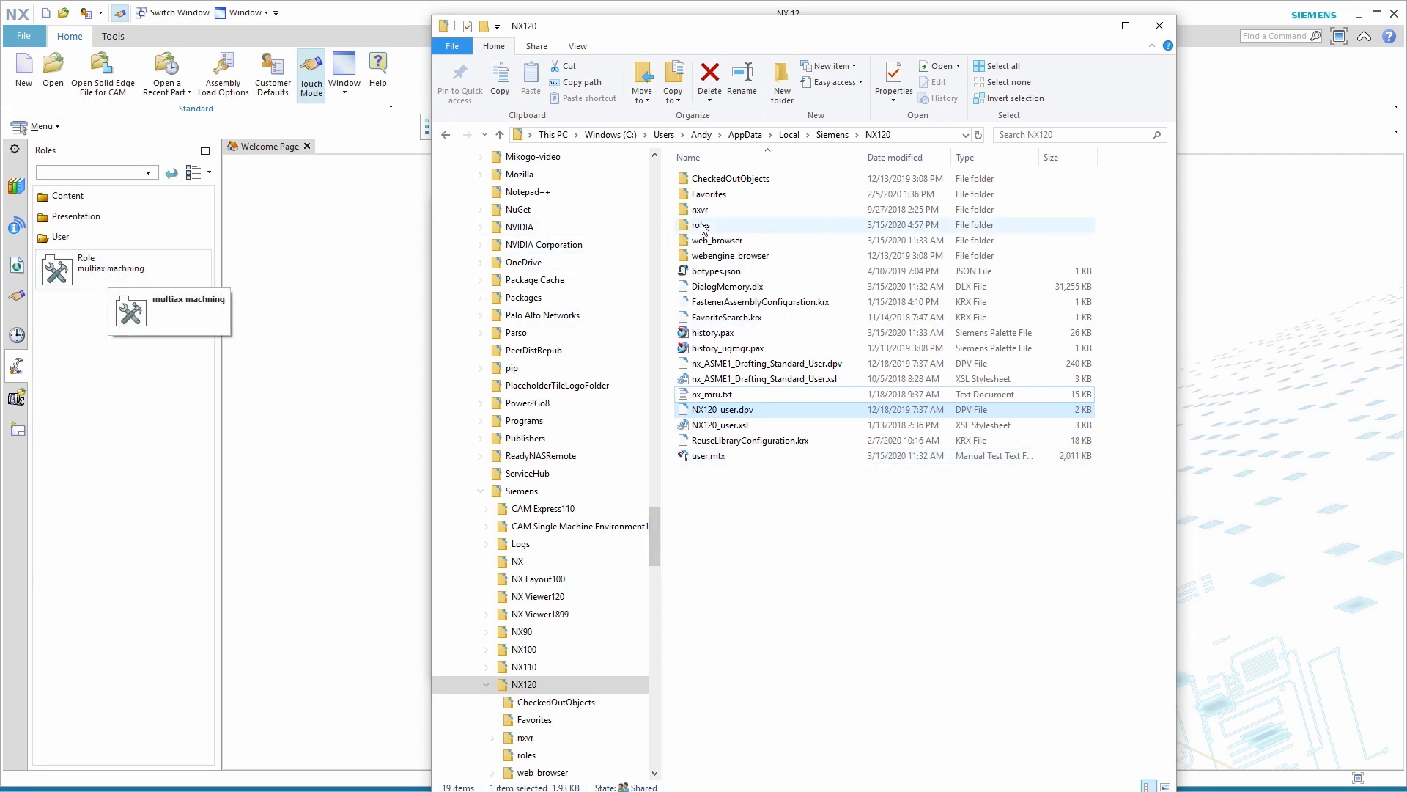
double_click(705, 226)
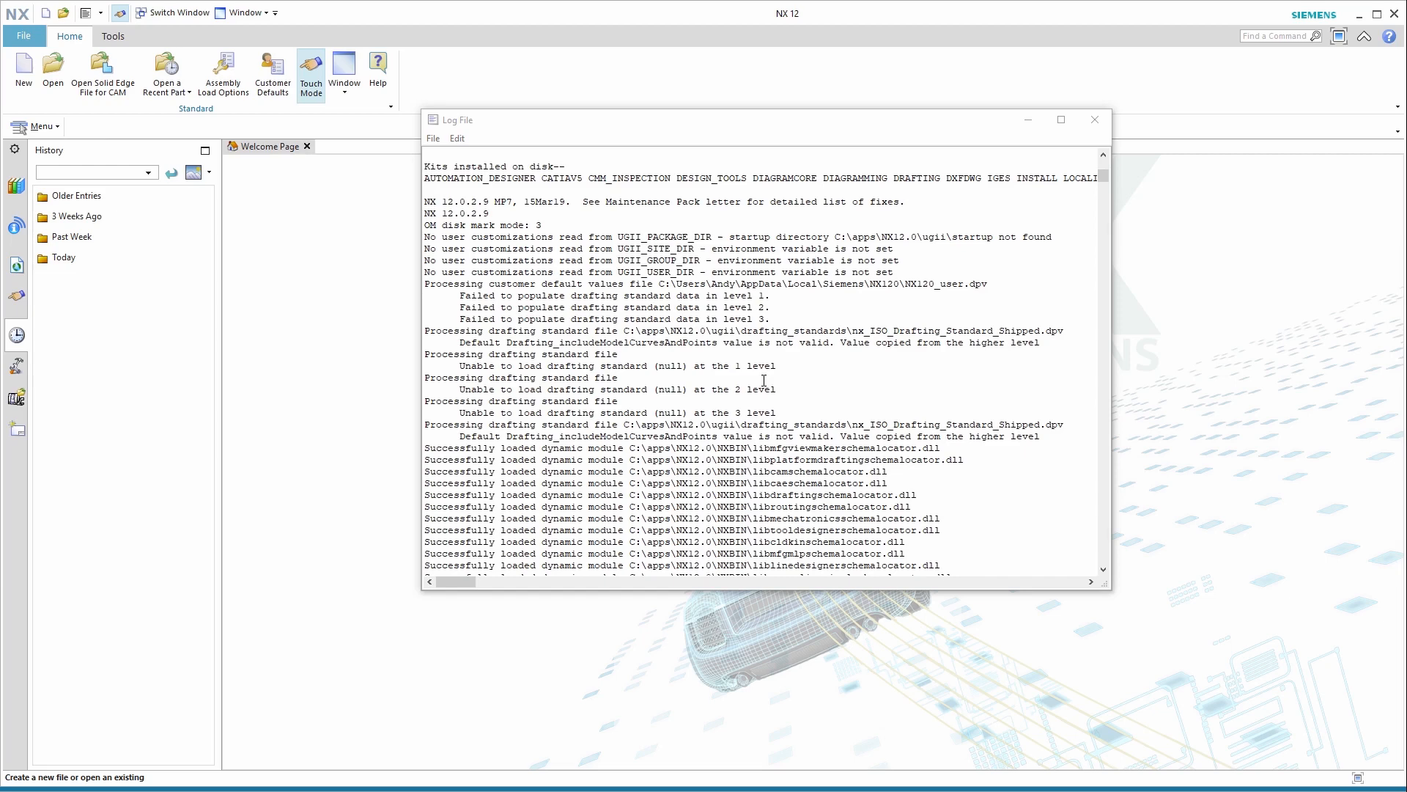
Examine the NX log file from the customization entries through the environment variables to the UGII_CAM_LIBRARY tool directory entries
scroll(769, 387, "down", 1)
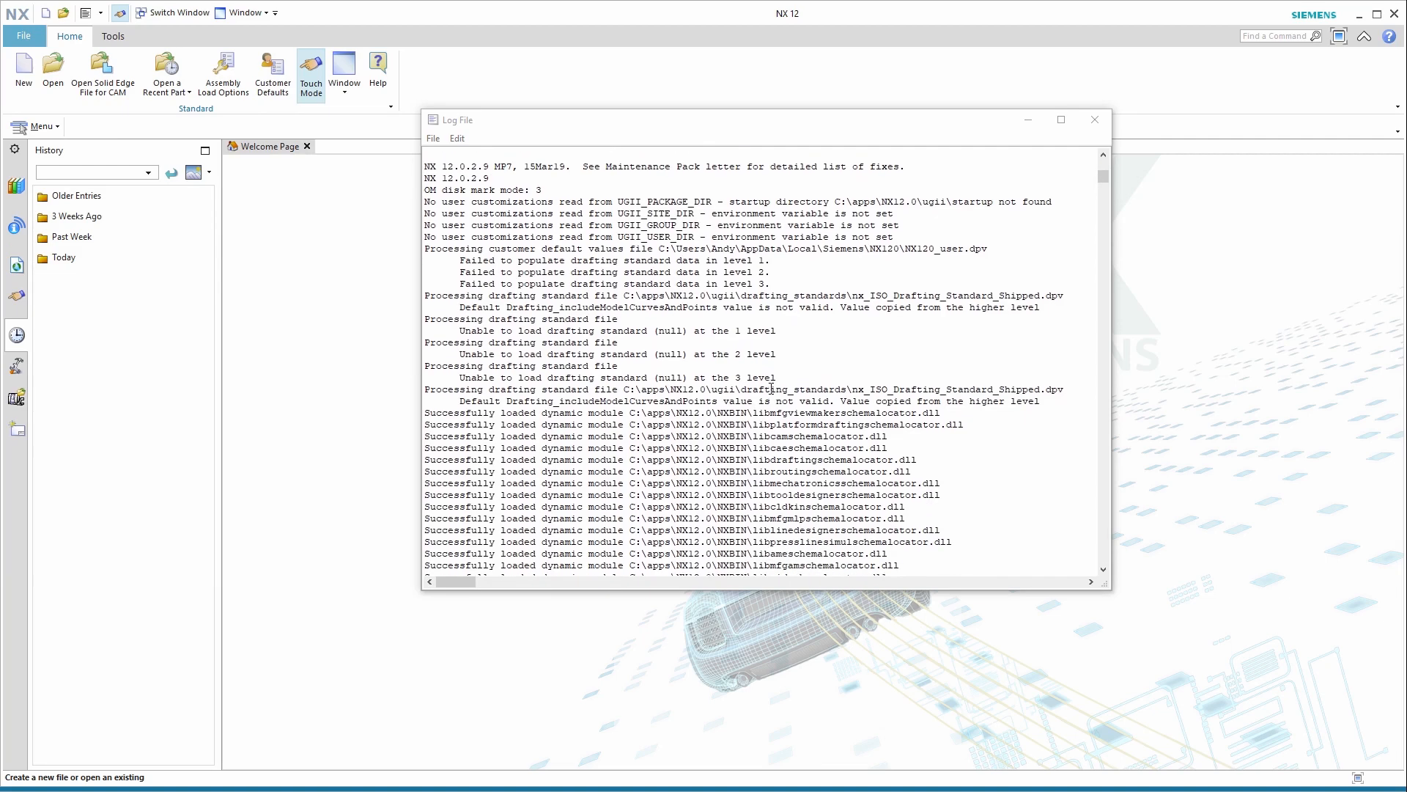
scroll(771, 388, "down", 6)
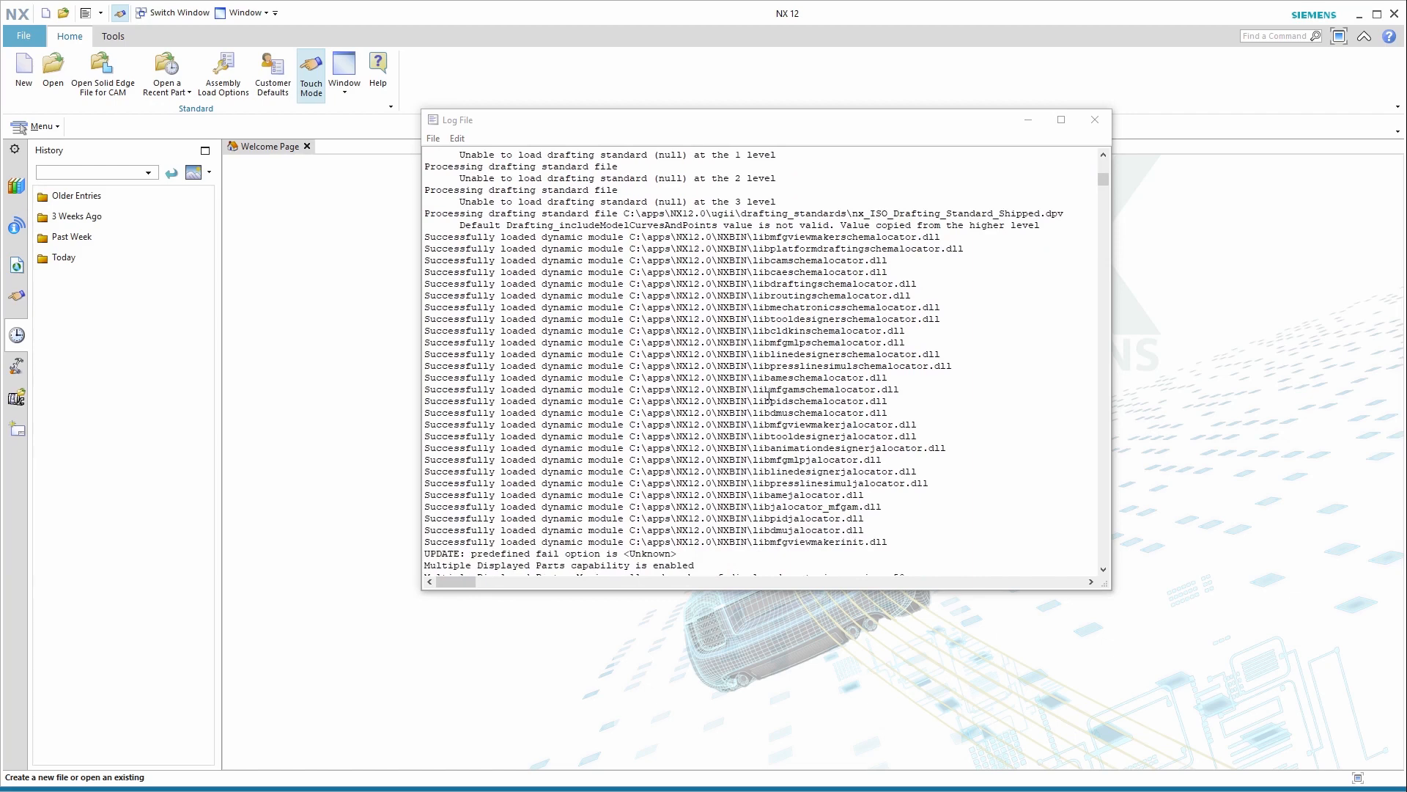
scroll(768, 395, "down", 1)
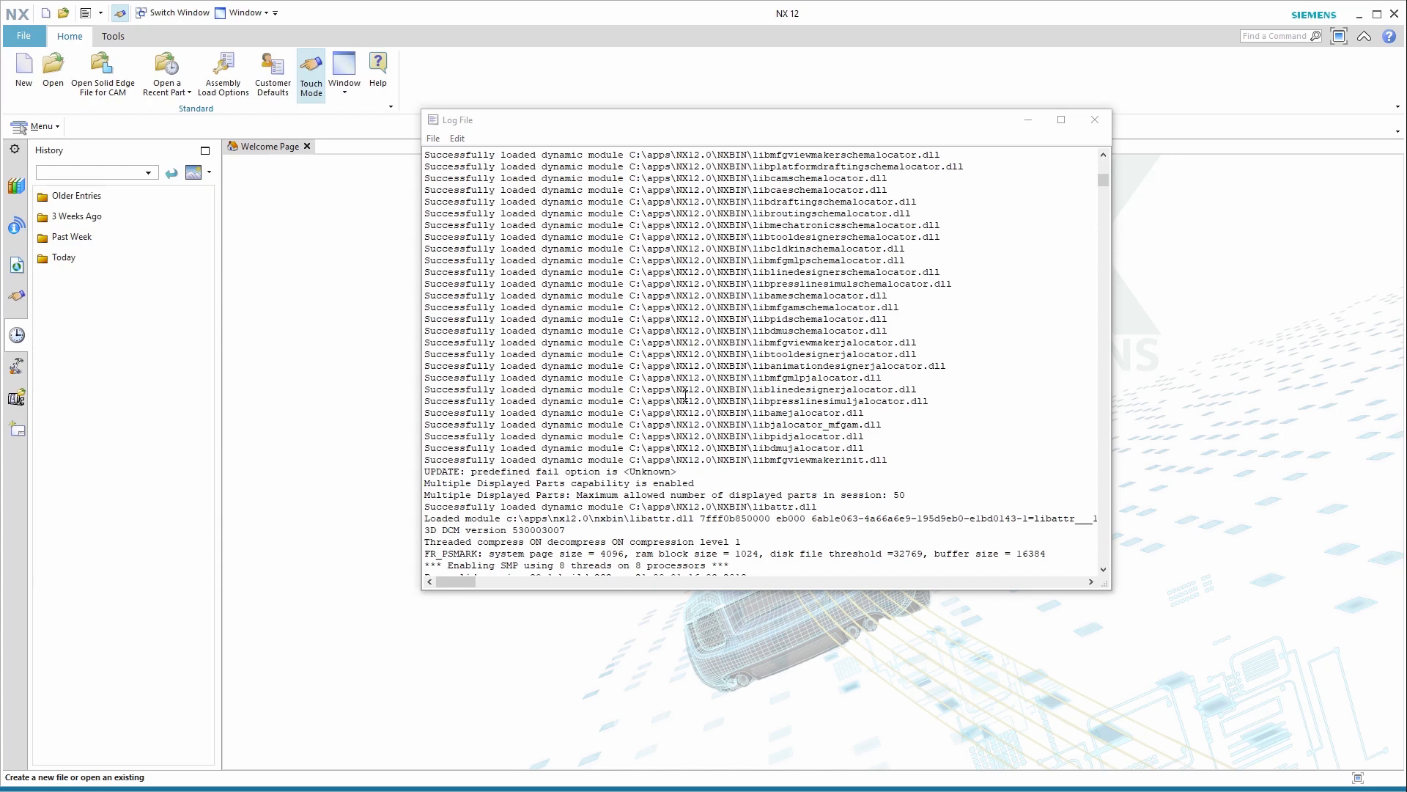
scroll(685, 396, "down", 12)
scroll(691, 415, "down", 9)
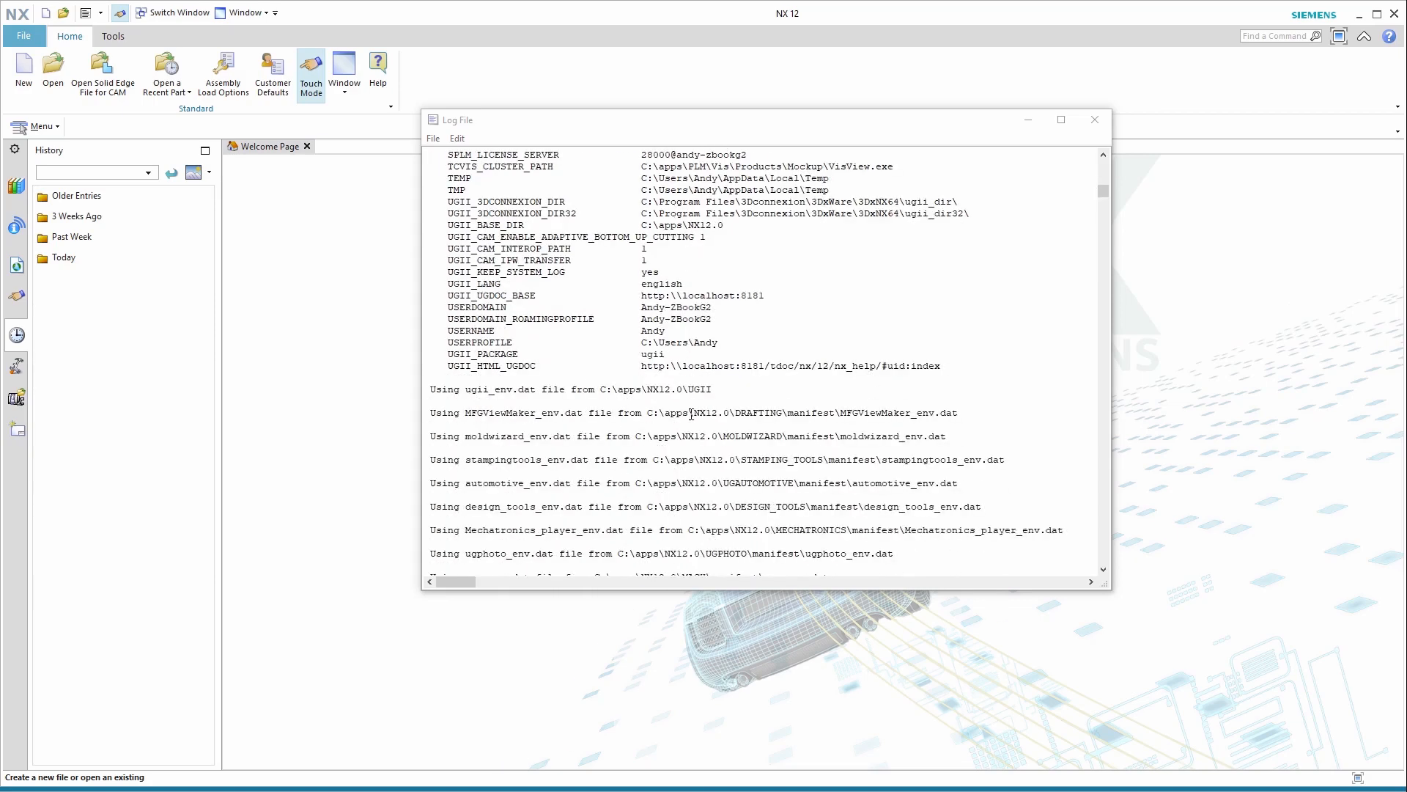
scroll(692, 415, "down", 20)
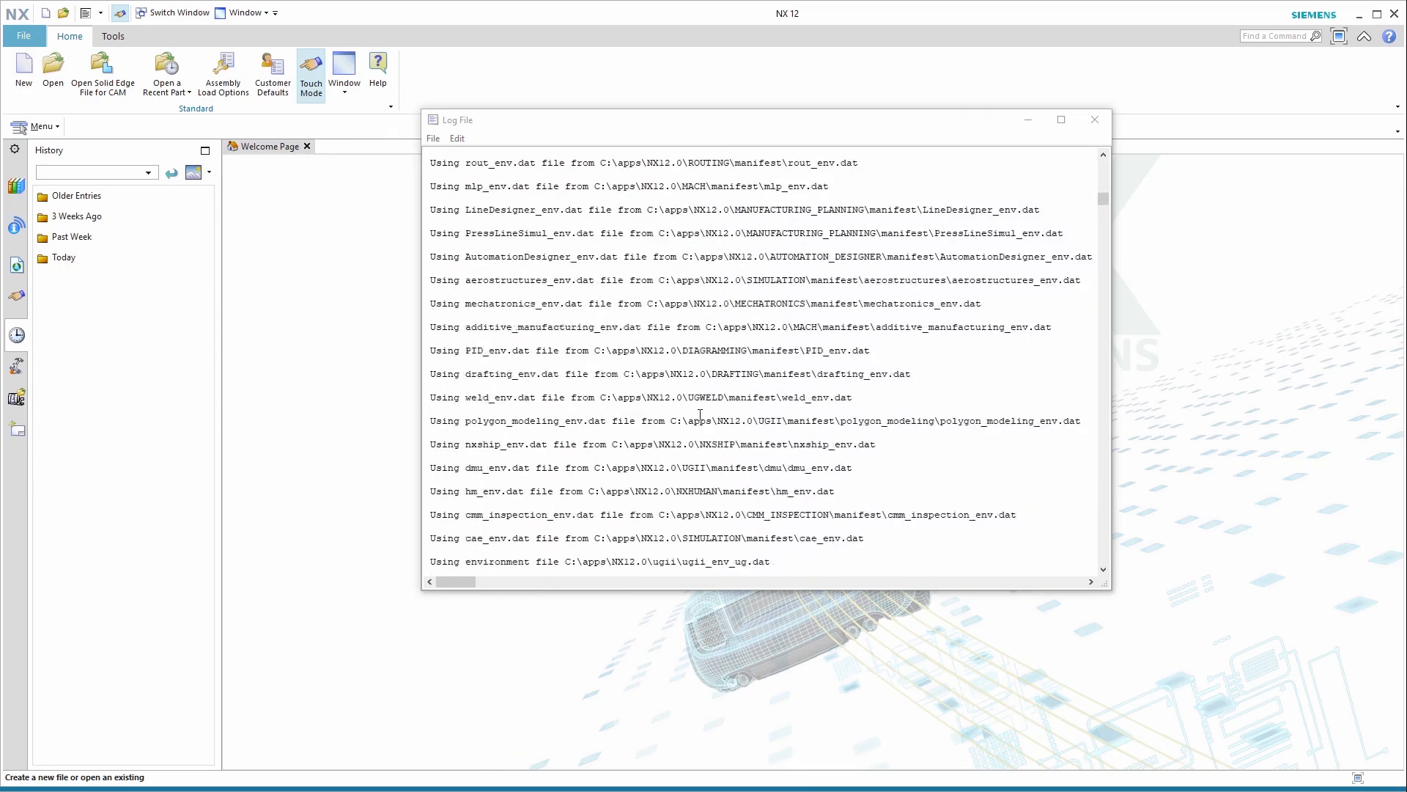
scroll(700, 415, "down", 20)
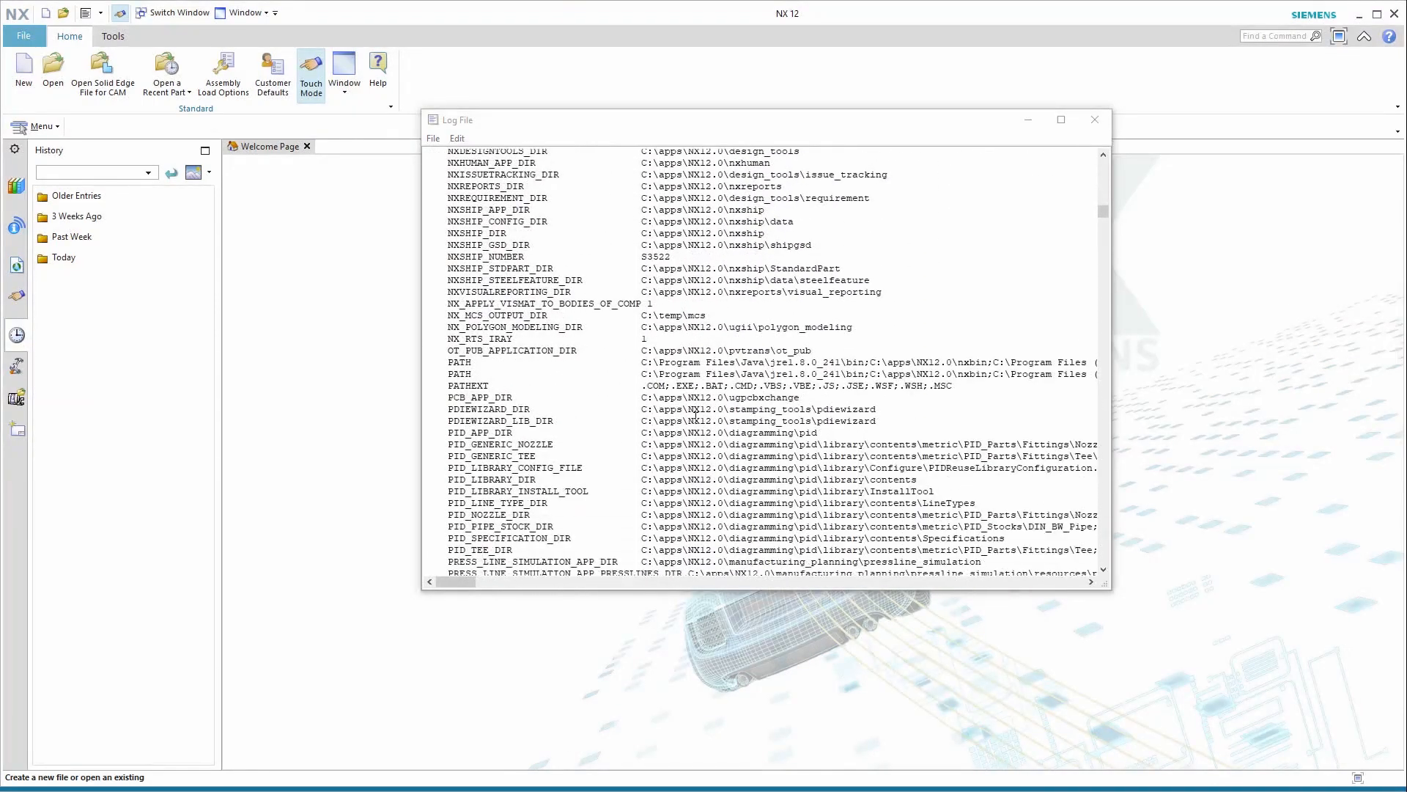
scroll(703, 376, "down", 12)
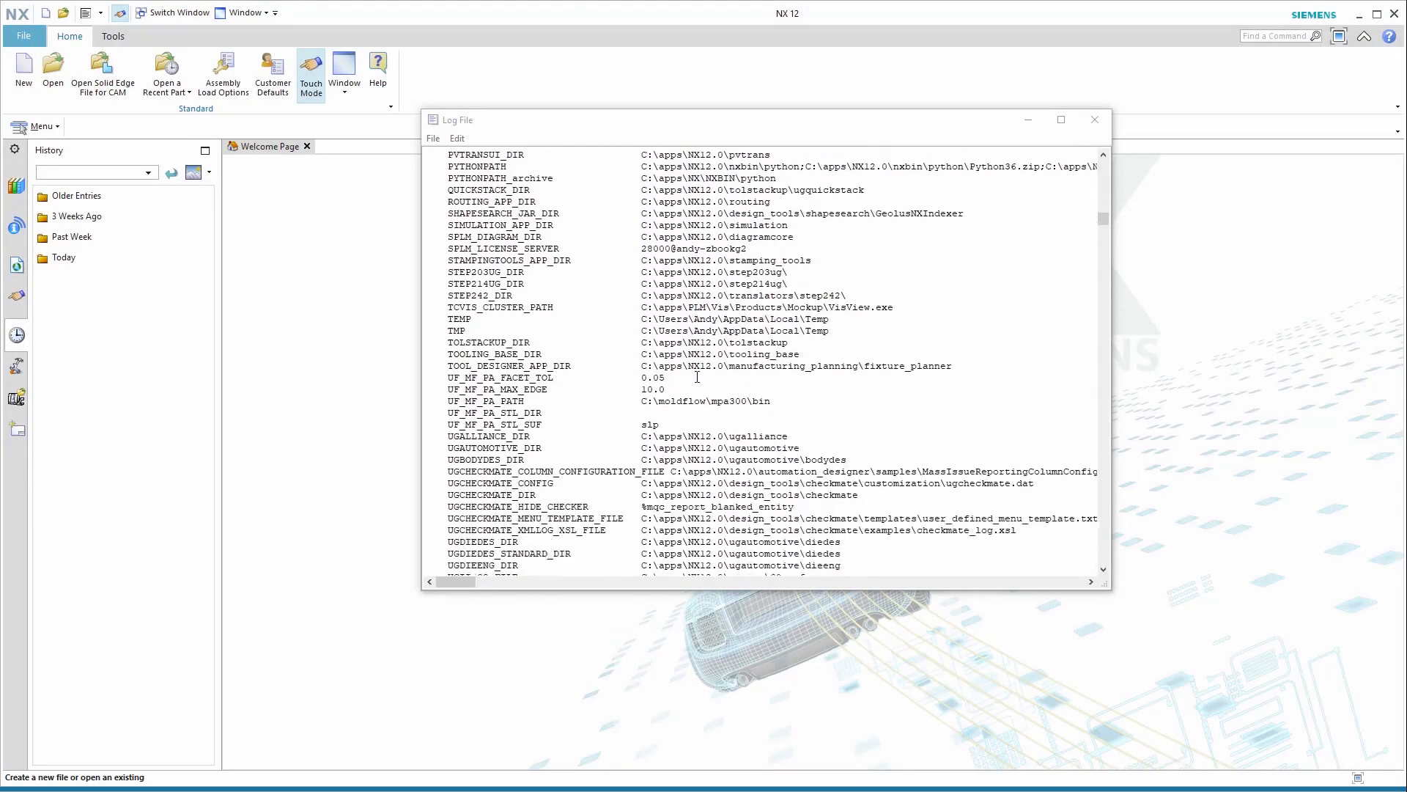
scroll(697, 377, "down", 10)
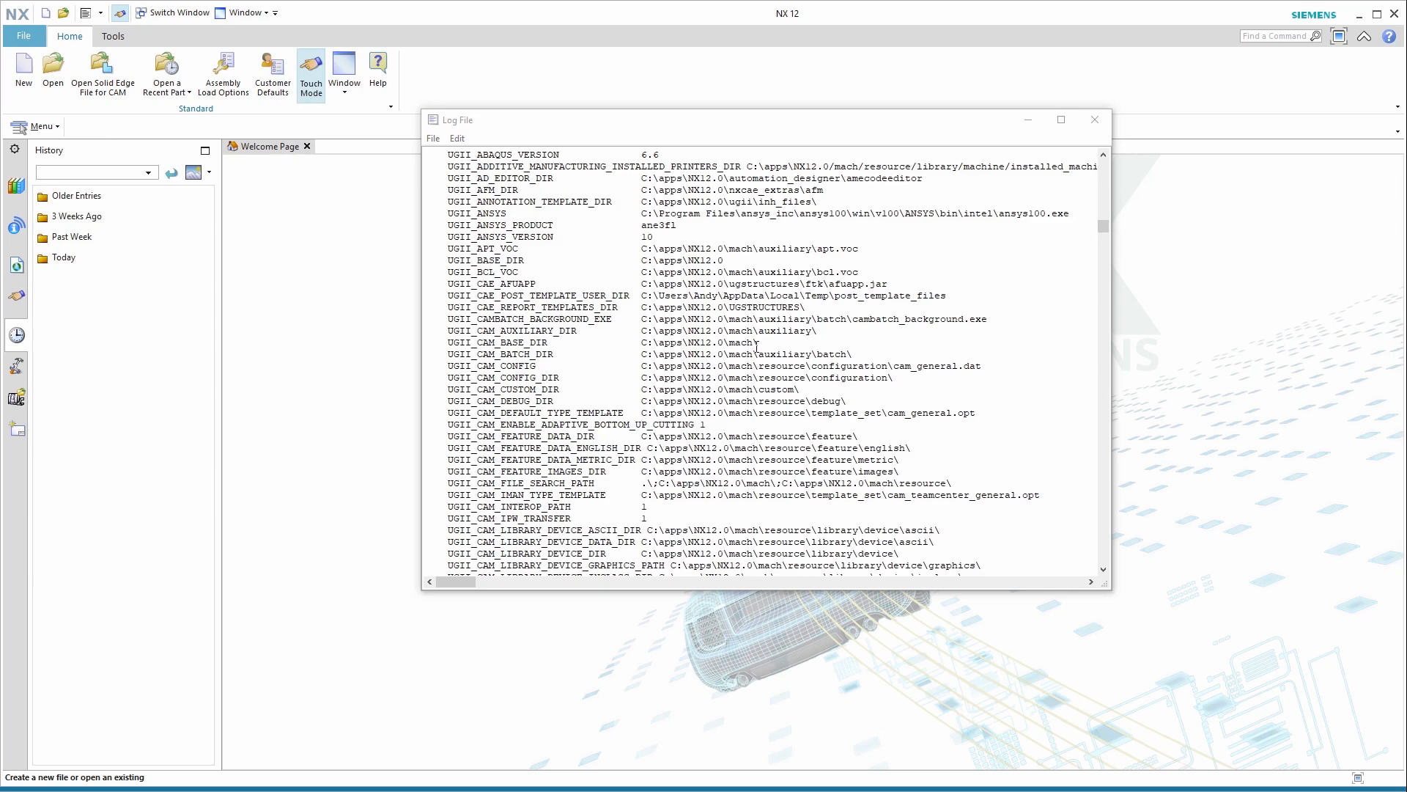
scroll(756, 345, "down", 4)
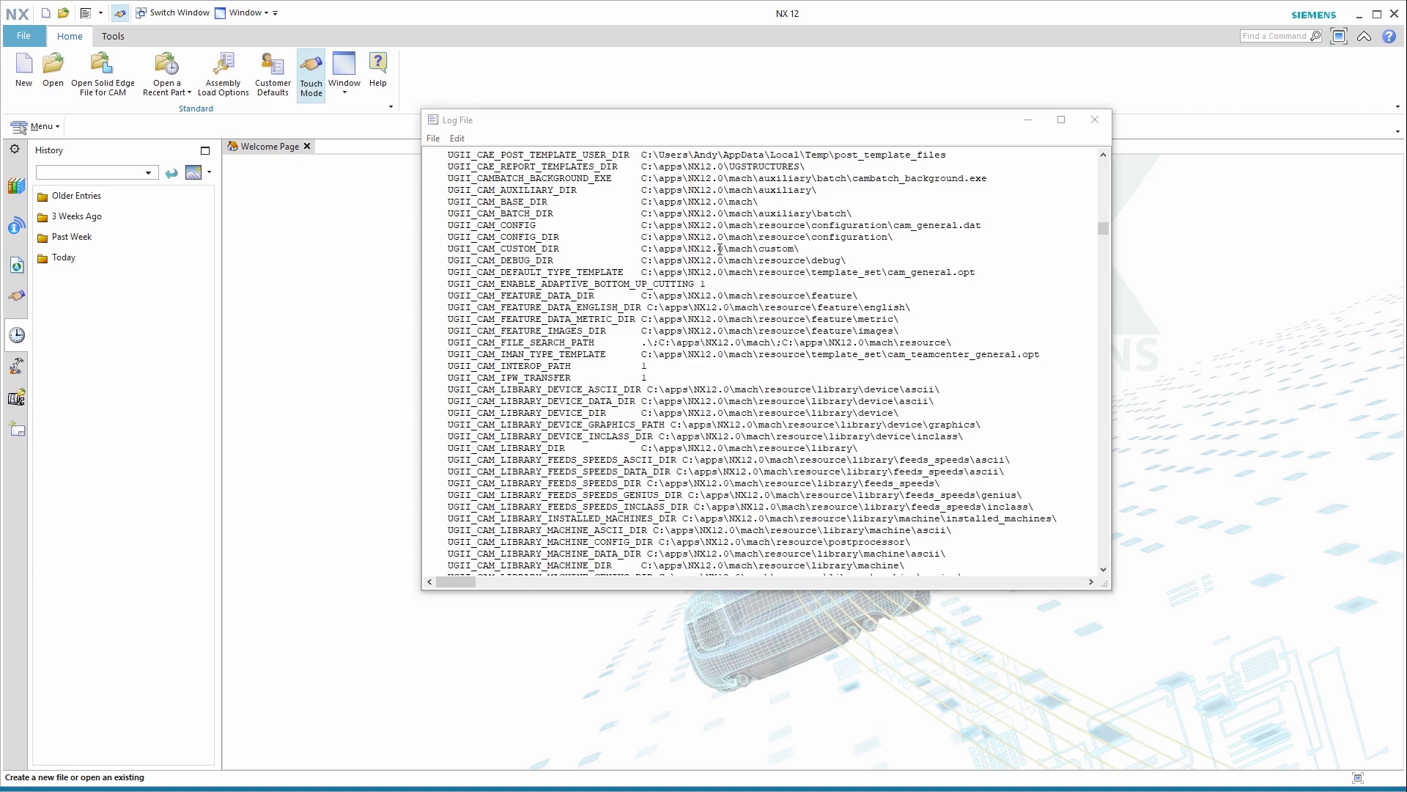
scroll(738, 328, "down", 7)
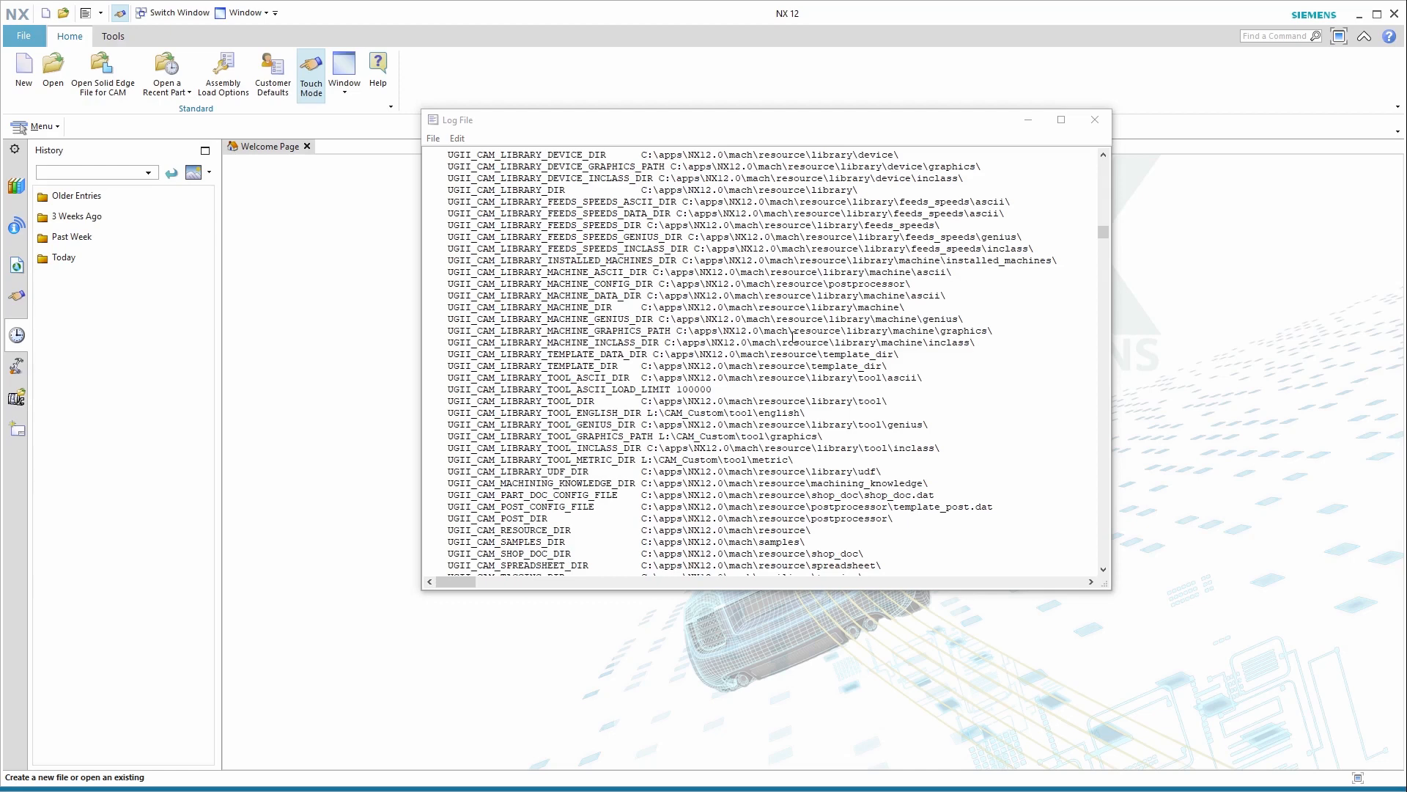
scroll(748, 390, "down", 1)
Highlight the paths of UGII_CAM_LIBRARY_TOOL_METRIC_DIR and UGII_CAM_LIBRARY_TOOL_GRAPHICS_PATH in the log file
left_click(650, 379)
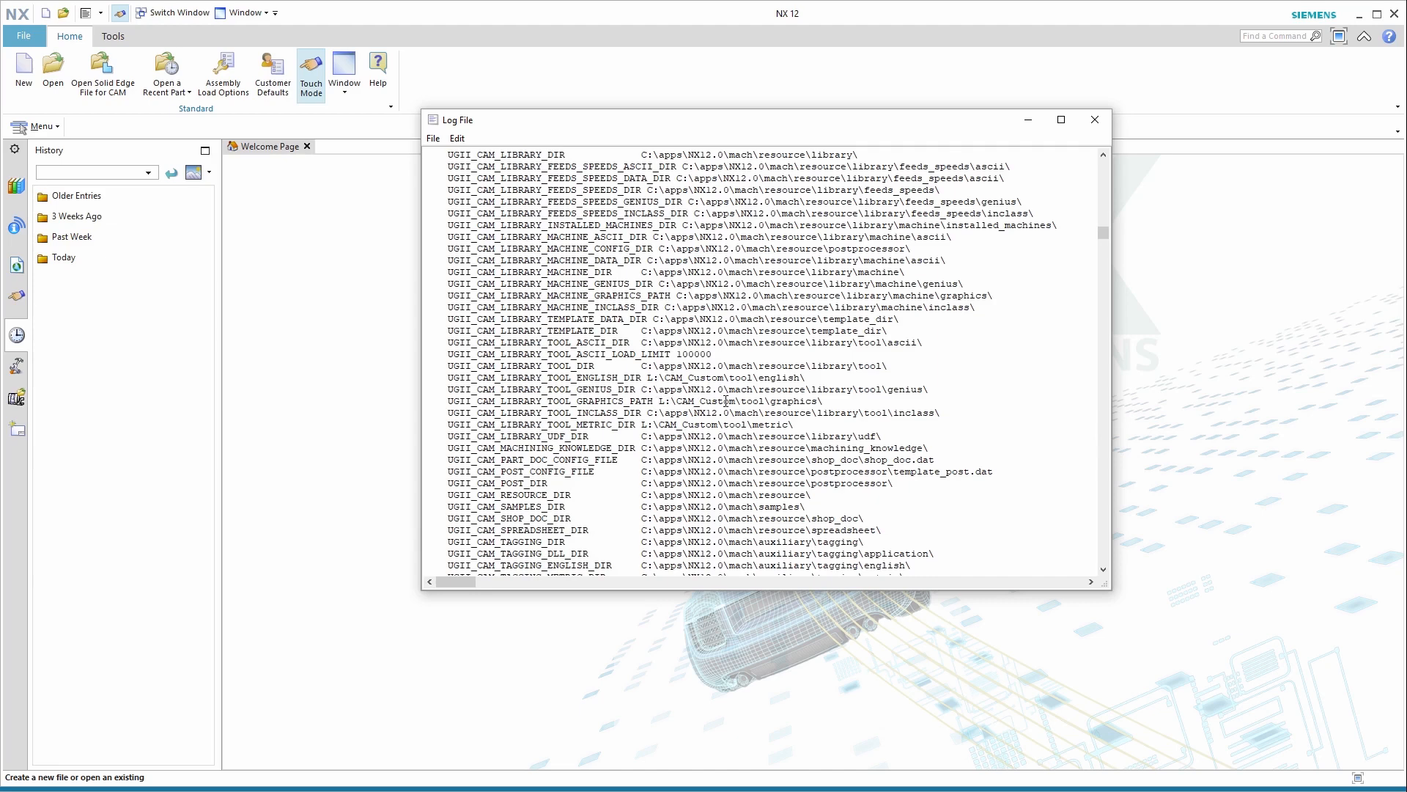
left_click_drag(794, 425, 642, 426)
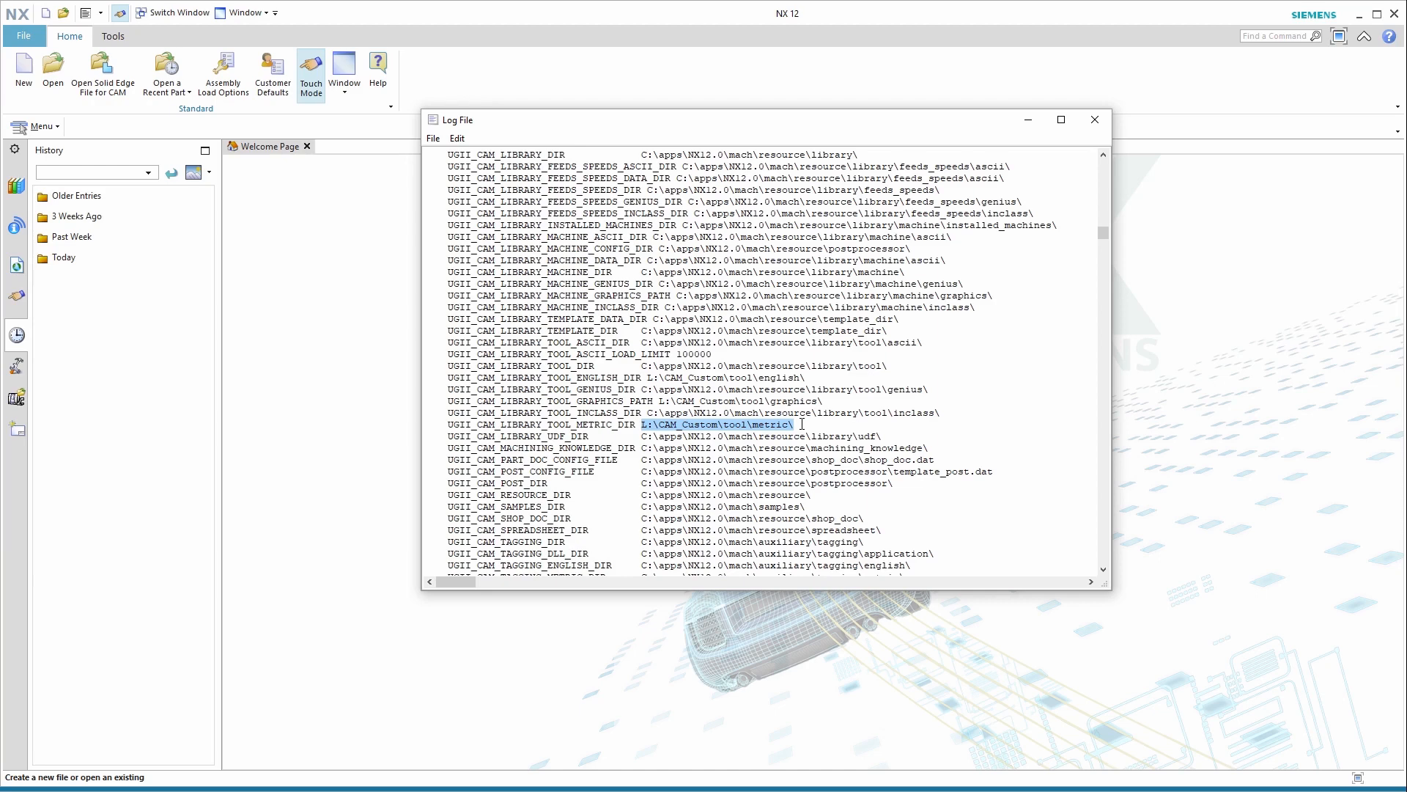
left_click_drag(824, 401, 658, 400)
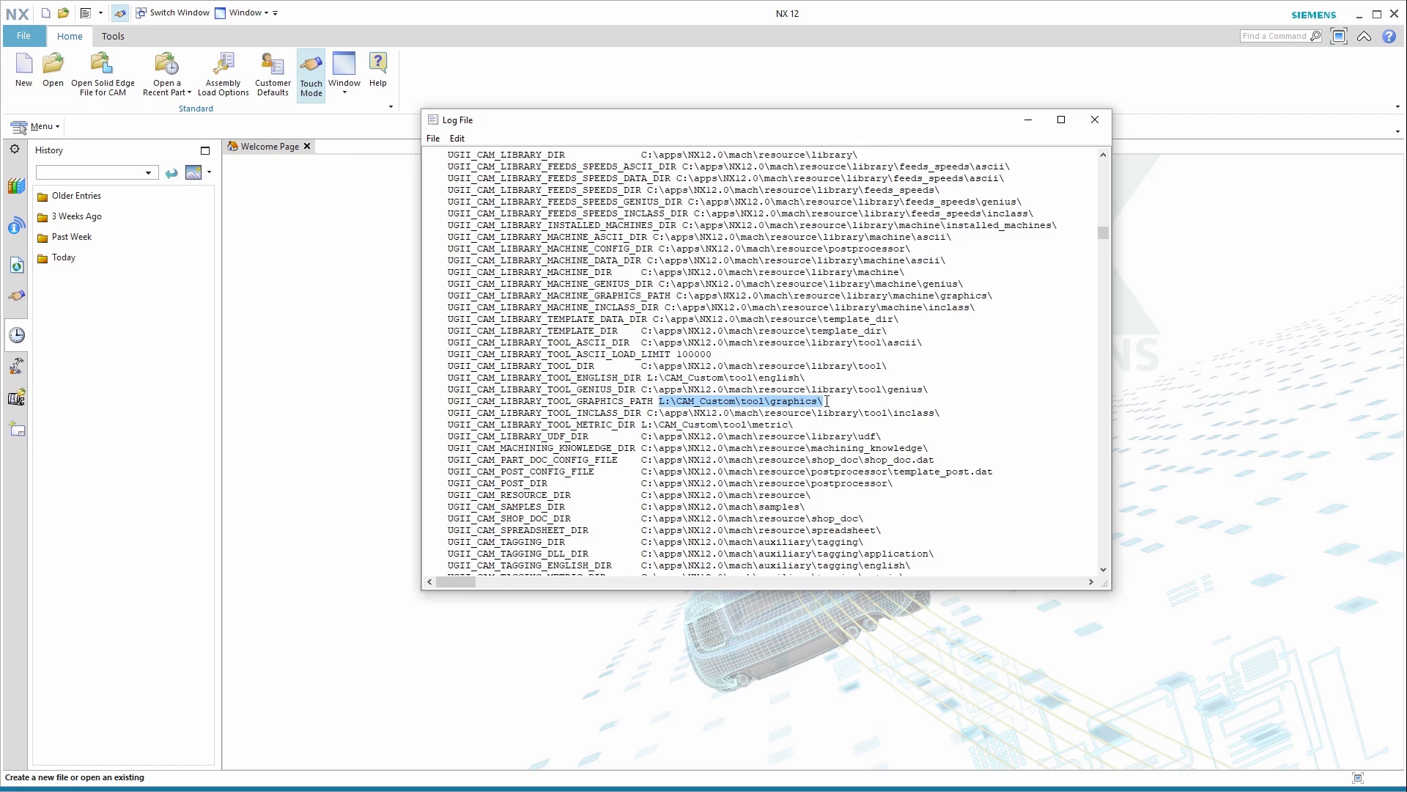
scroll(715, 428, "down", 2)
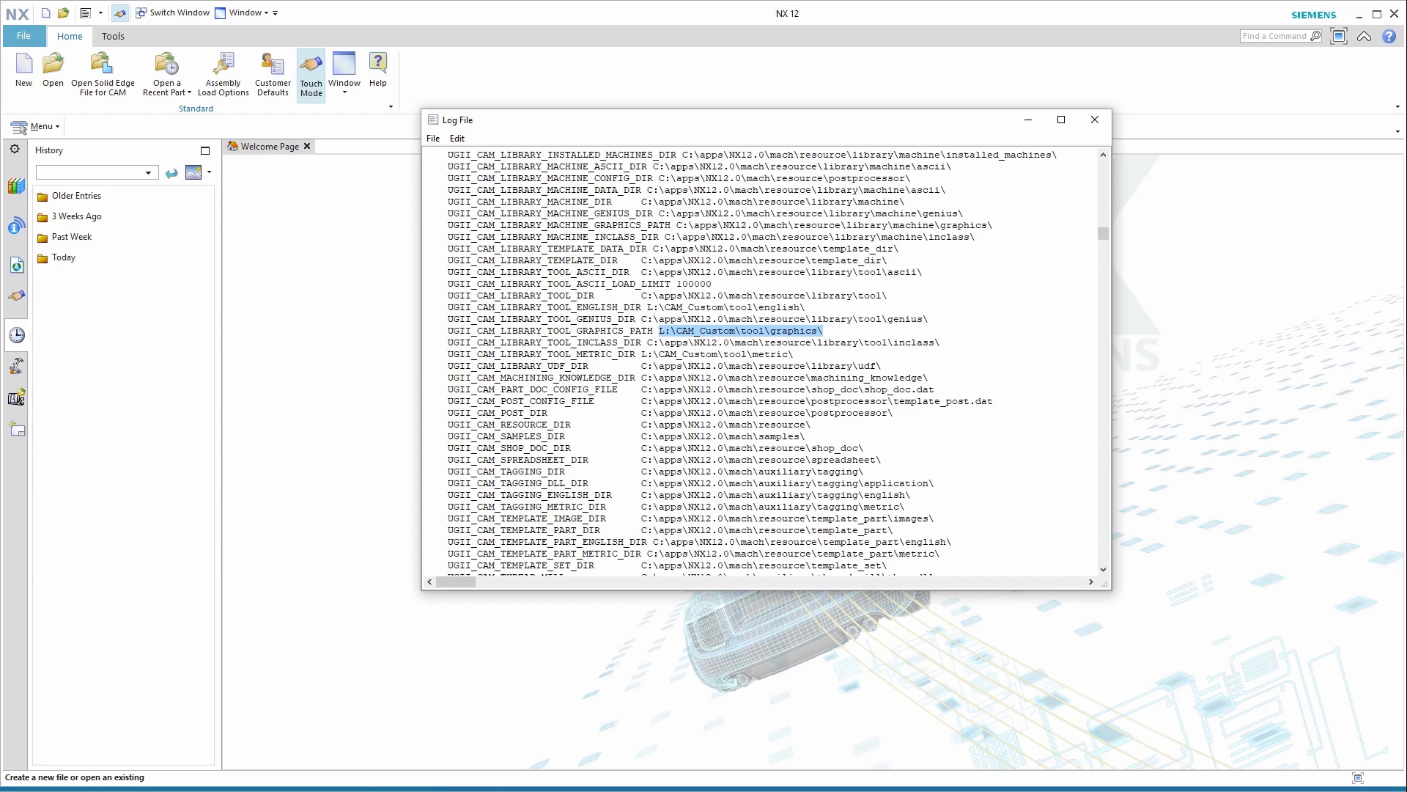
Switch to File Explorer, open ugii_env.dat from the NX12.0 UGII folder in Notepad++, and highlight the UGII_CAM_LIBRARY_TOOL_ENGLISH_DIR variable and its path
left_click(367, 789)
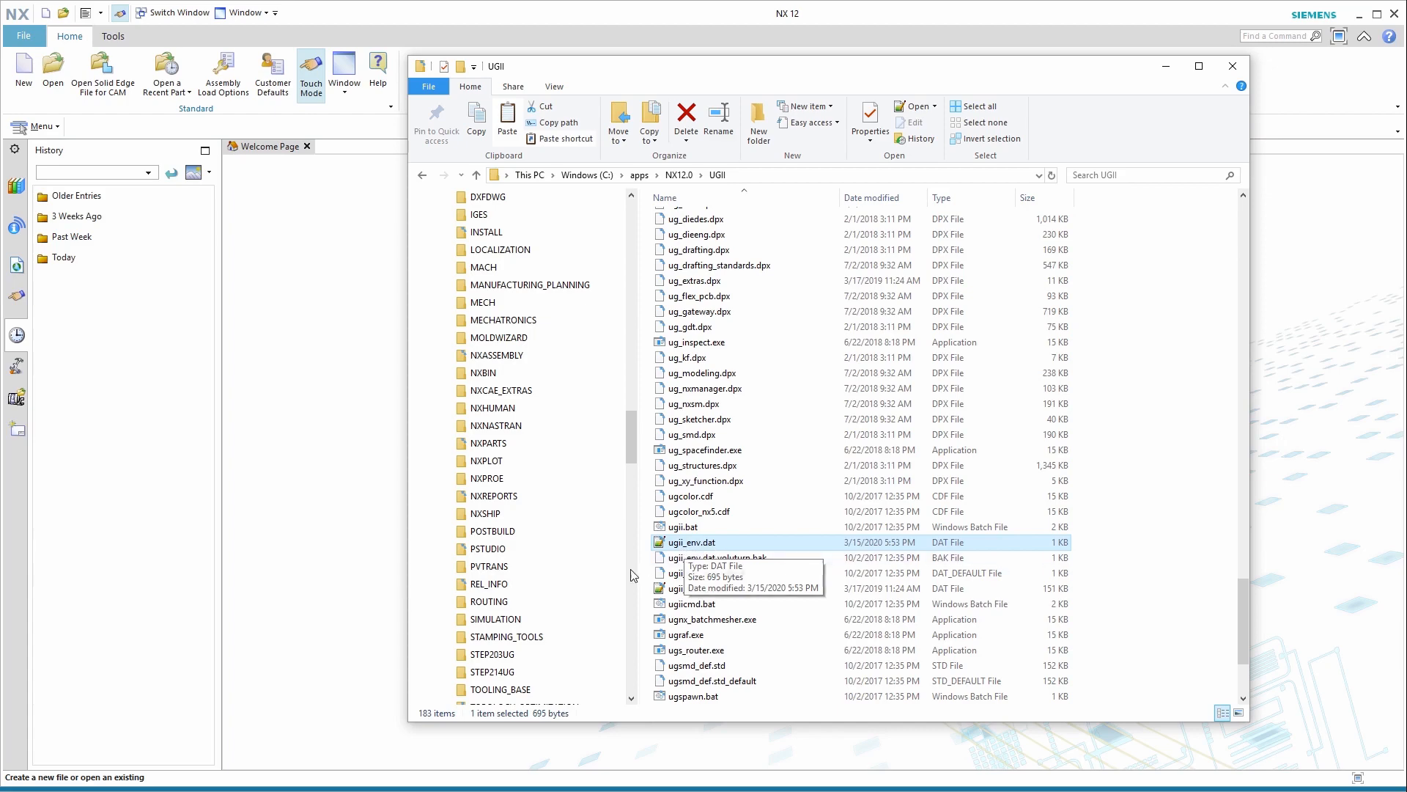
key("Return")
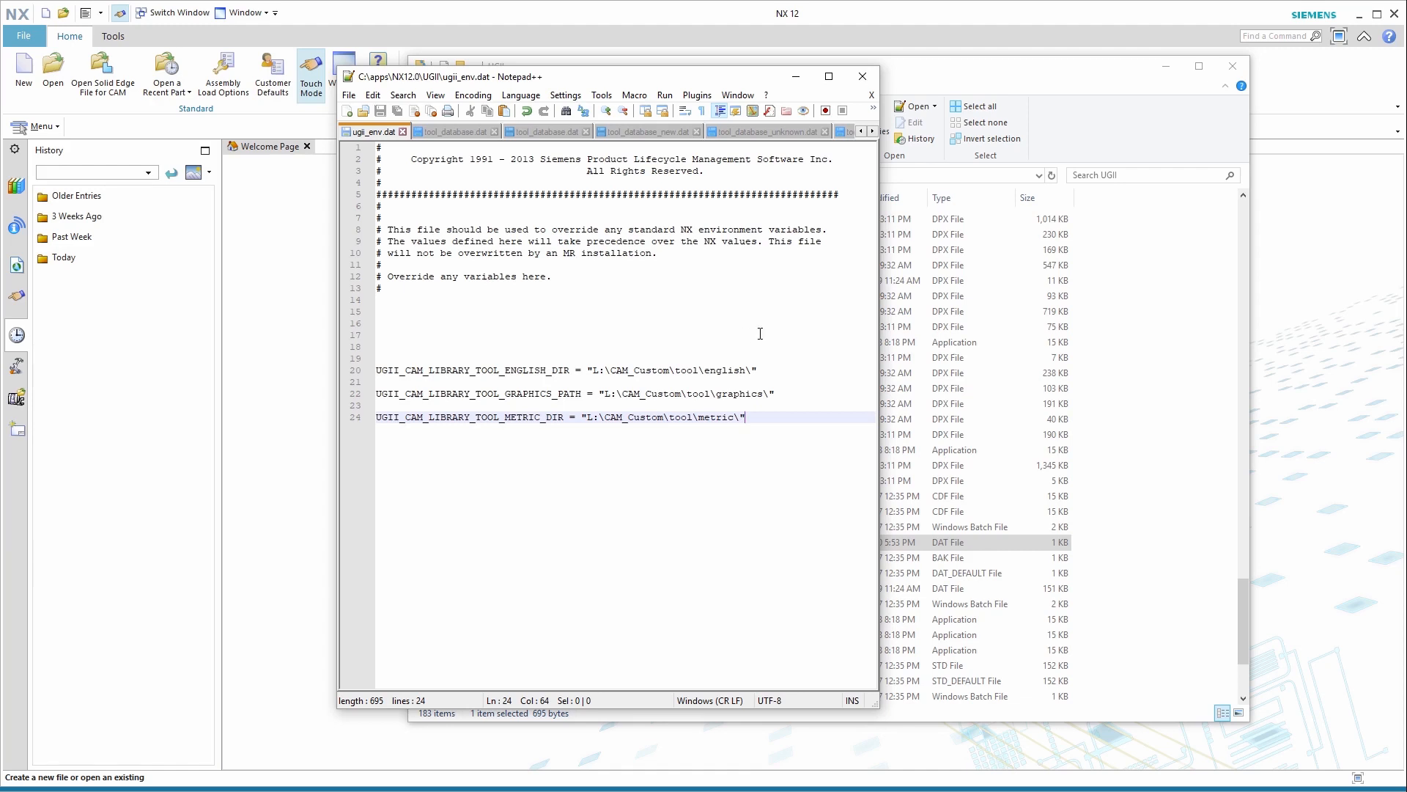
left_click_drag(569, 371, 375, 371)
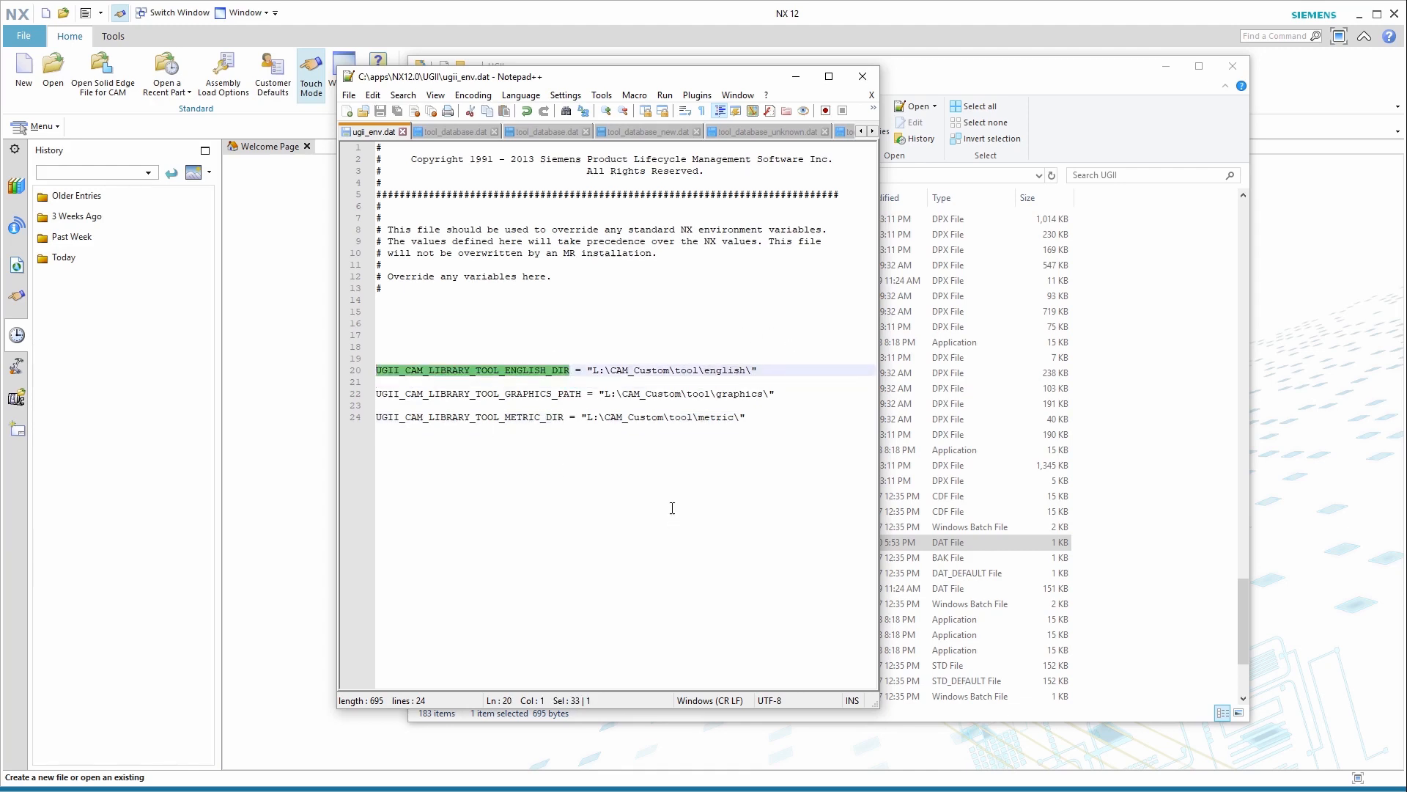
left_click_drag(761, 369, 587, 370)
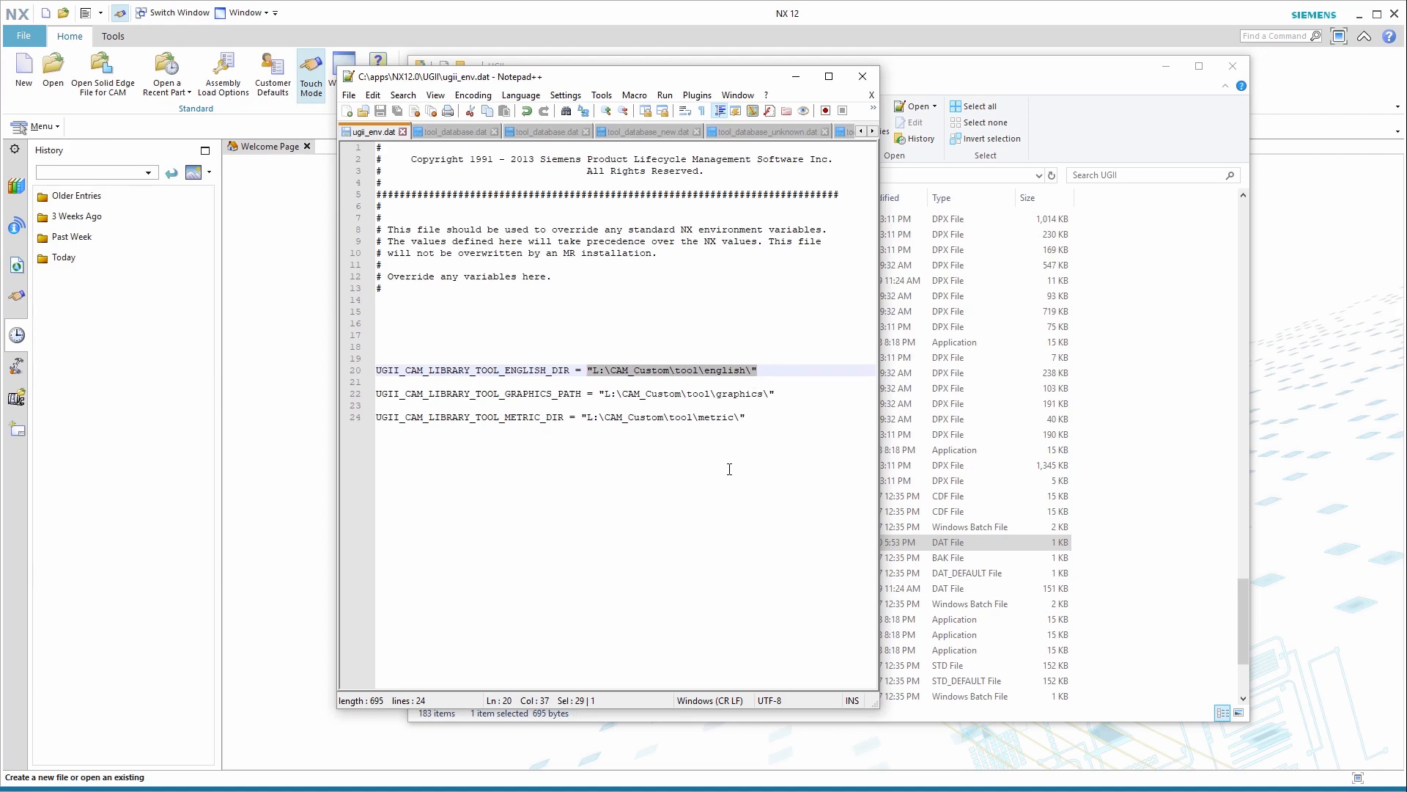
key("ctrl+End")
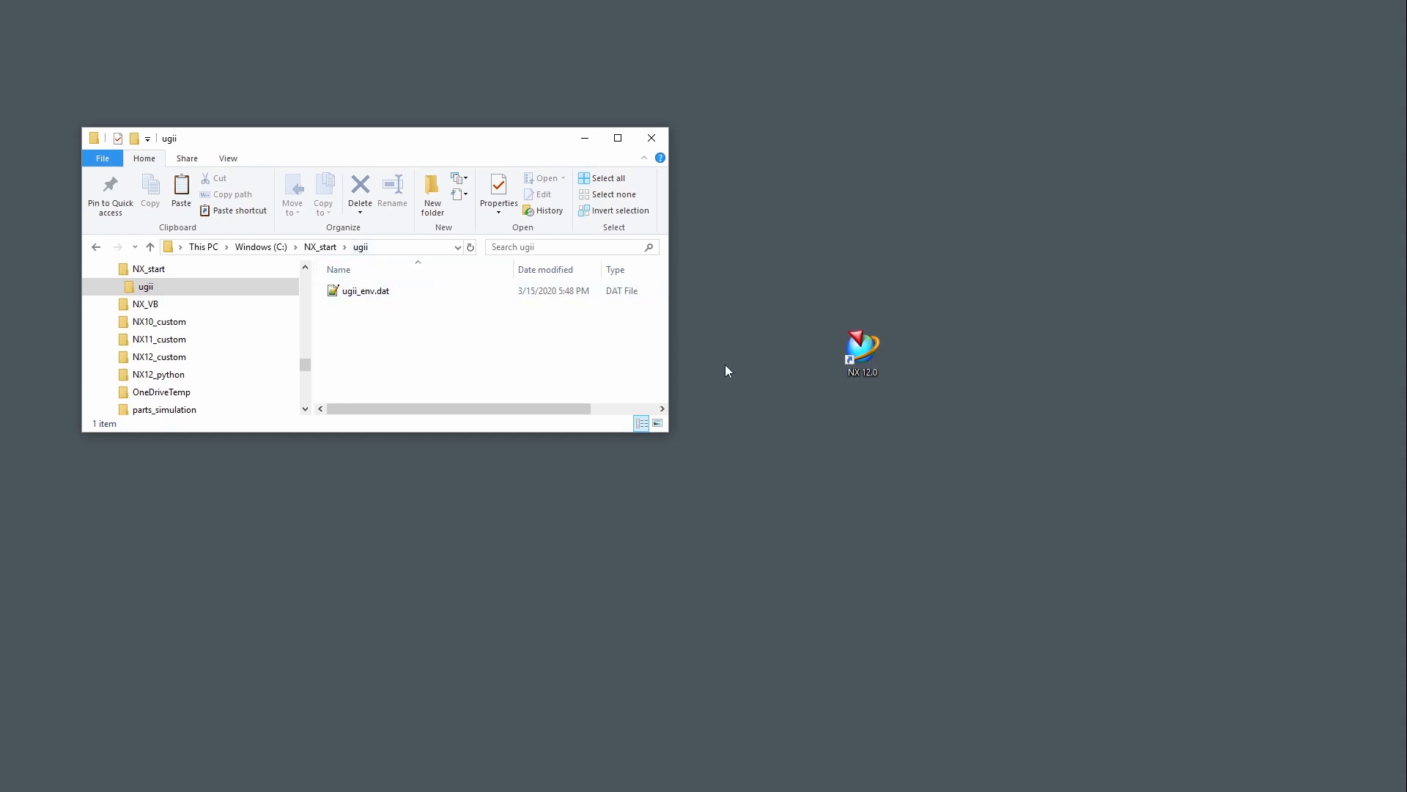
Duplicate the NX 12.0 desktop shortcut by copying it and pasting a shortcut beside the original
right_click(866, 357)
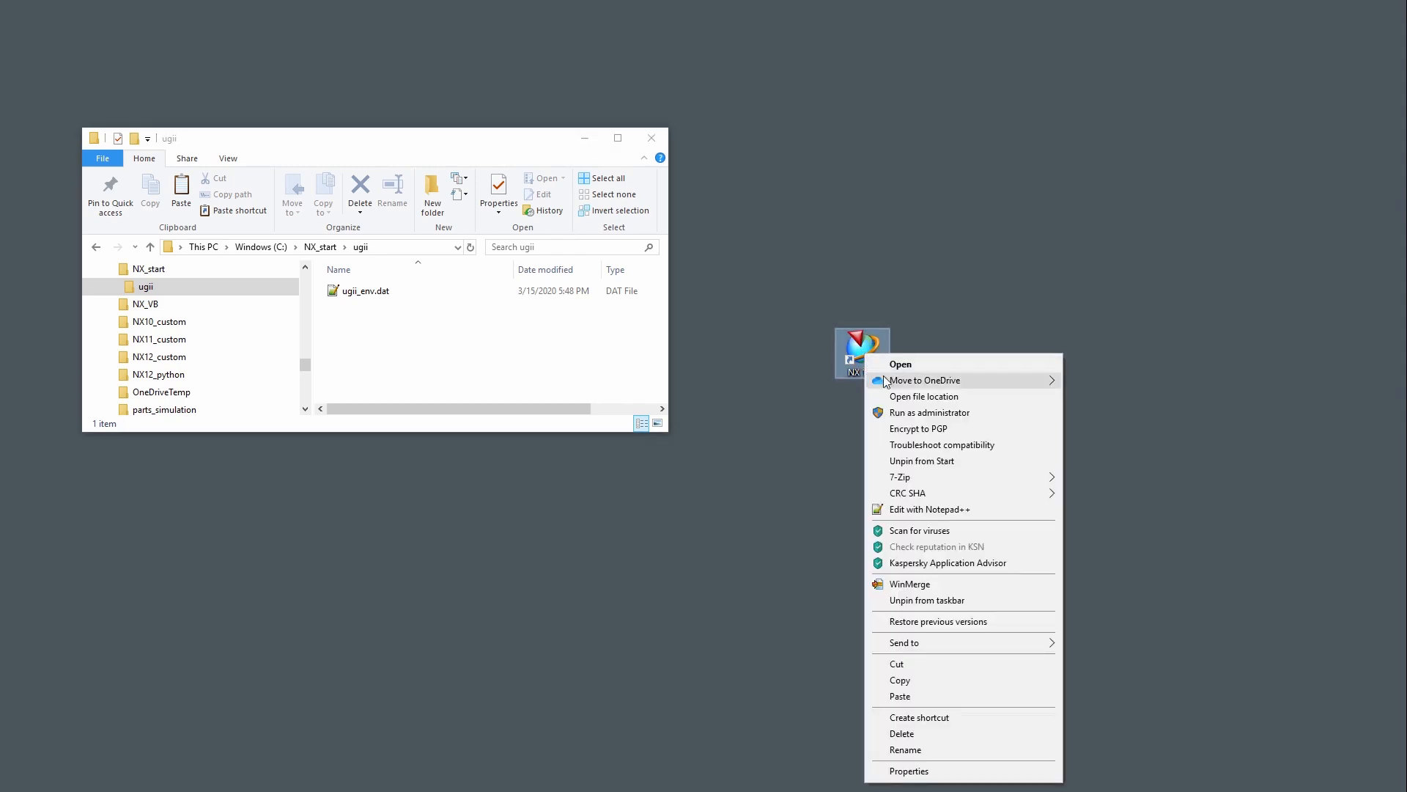
left_click(902, 680)
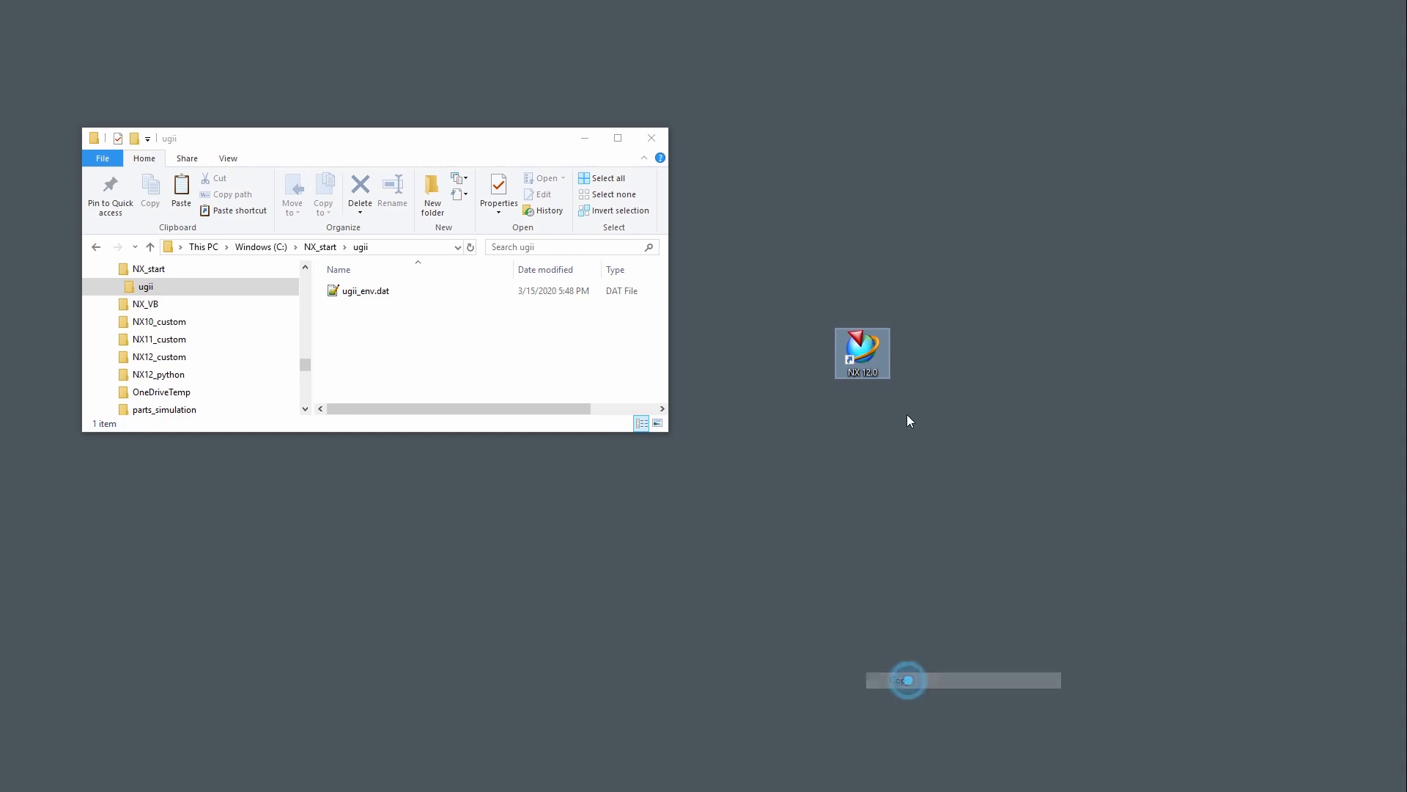
right_click(989, 360)
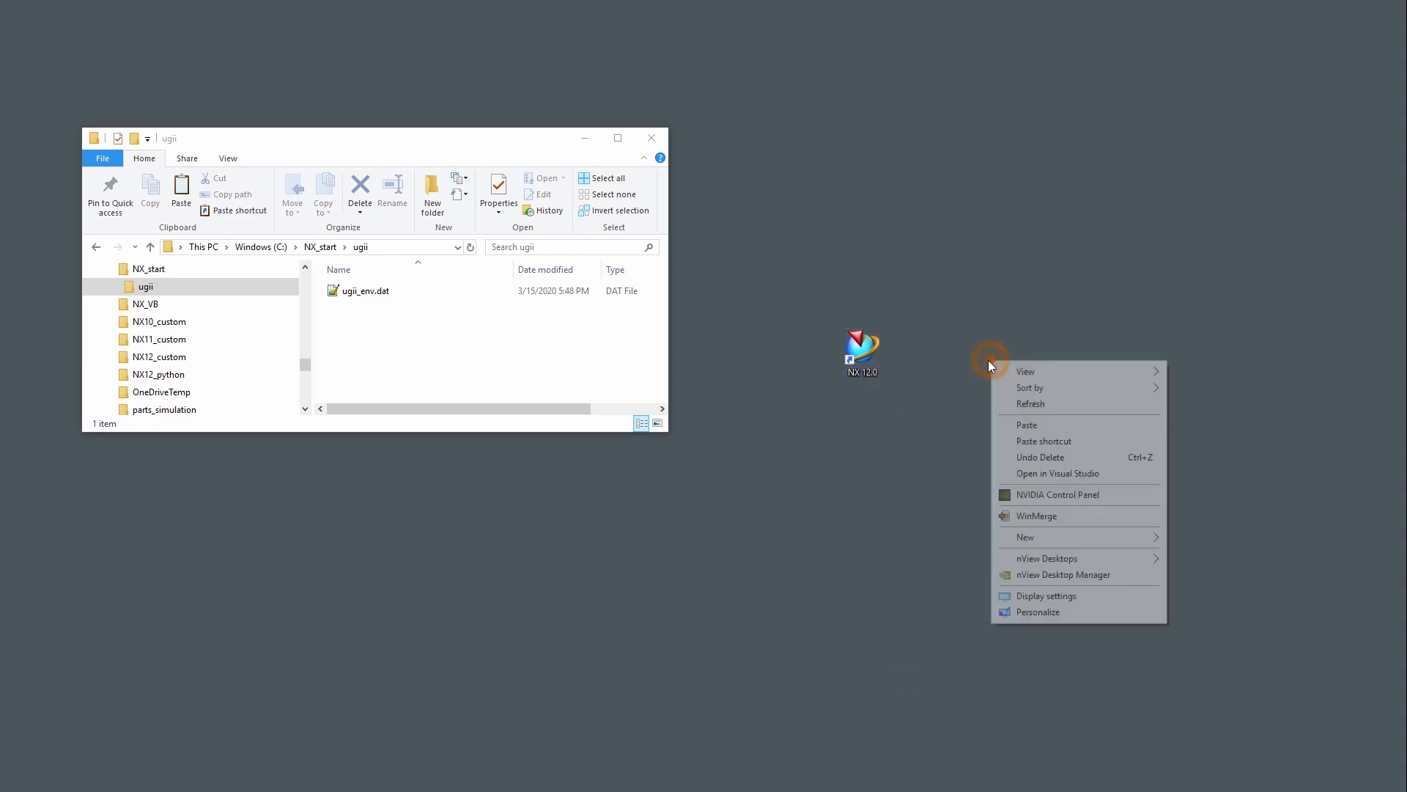
left_click(1049, 441)
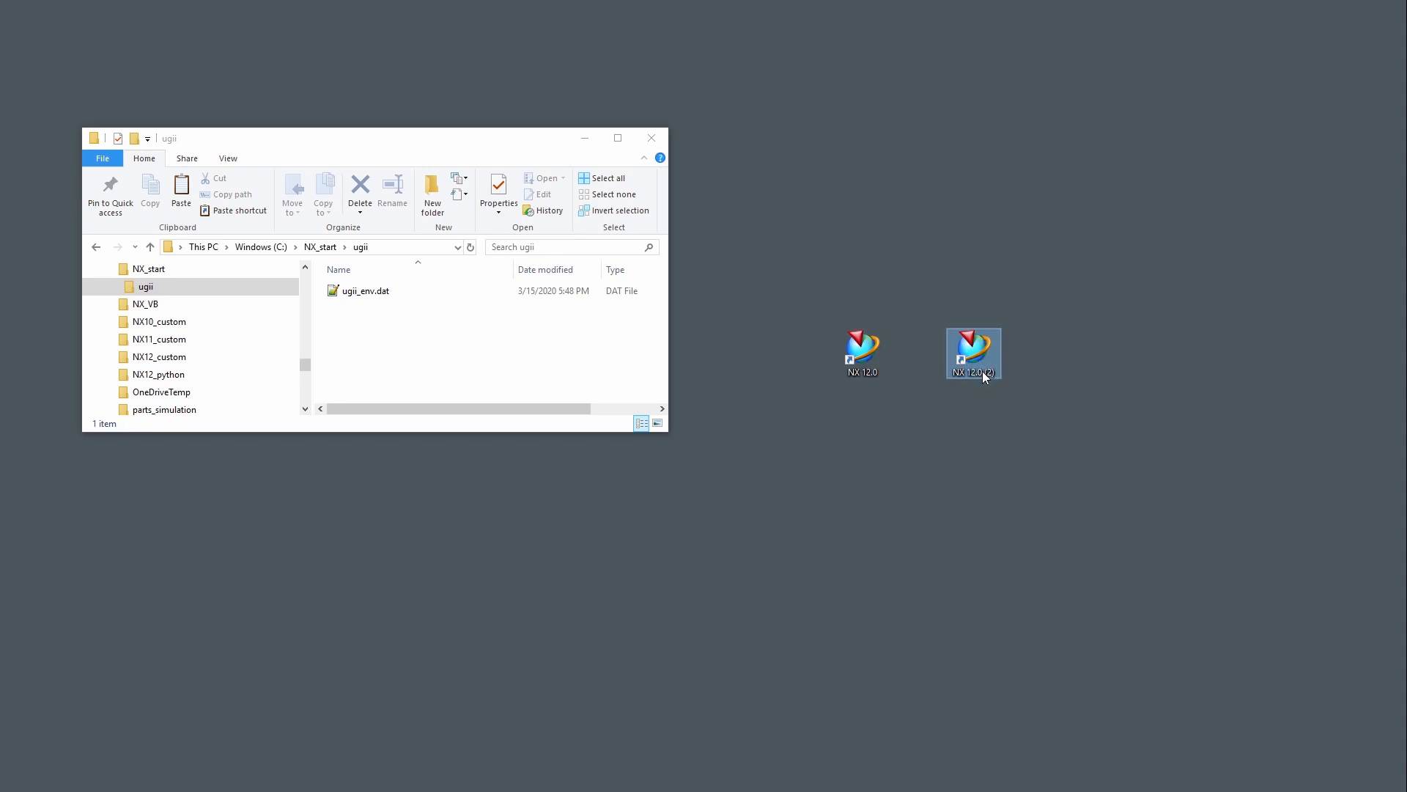
Rename the duplicated desktop shortcut as NX 12.0 reroute
left_click_drag(986, 375, 1007, 376)
type("ret")
key("BackSpace")
type("route")
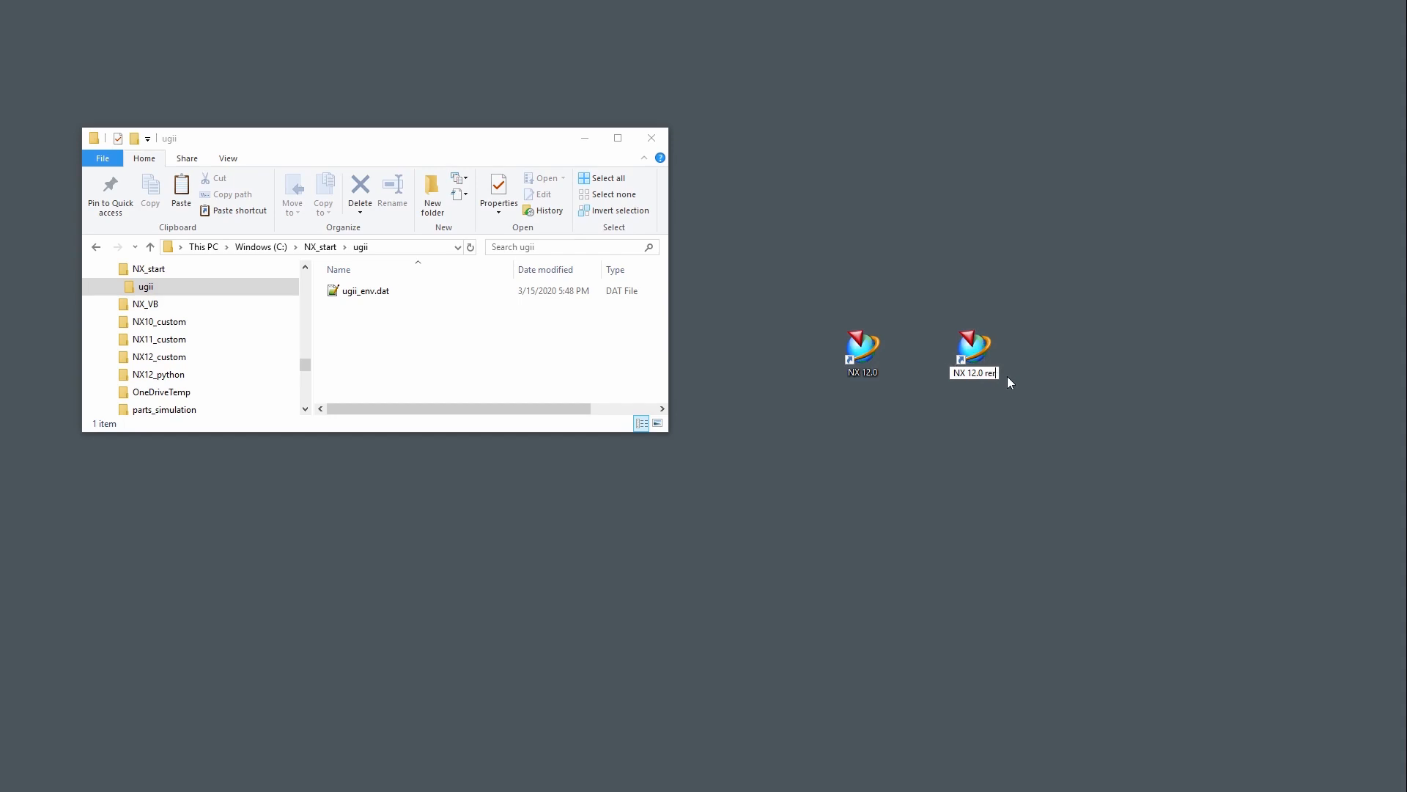
key("Return")
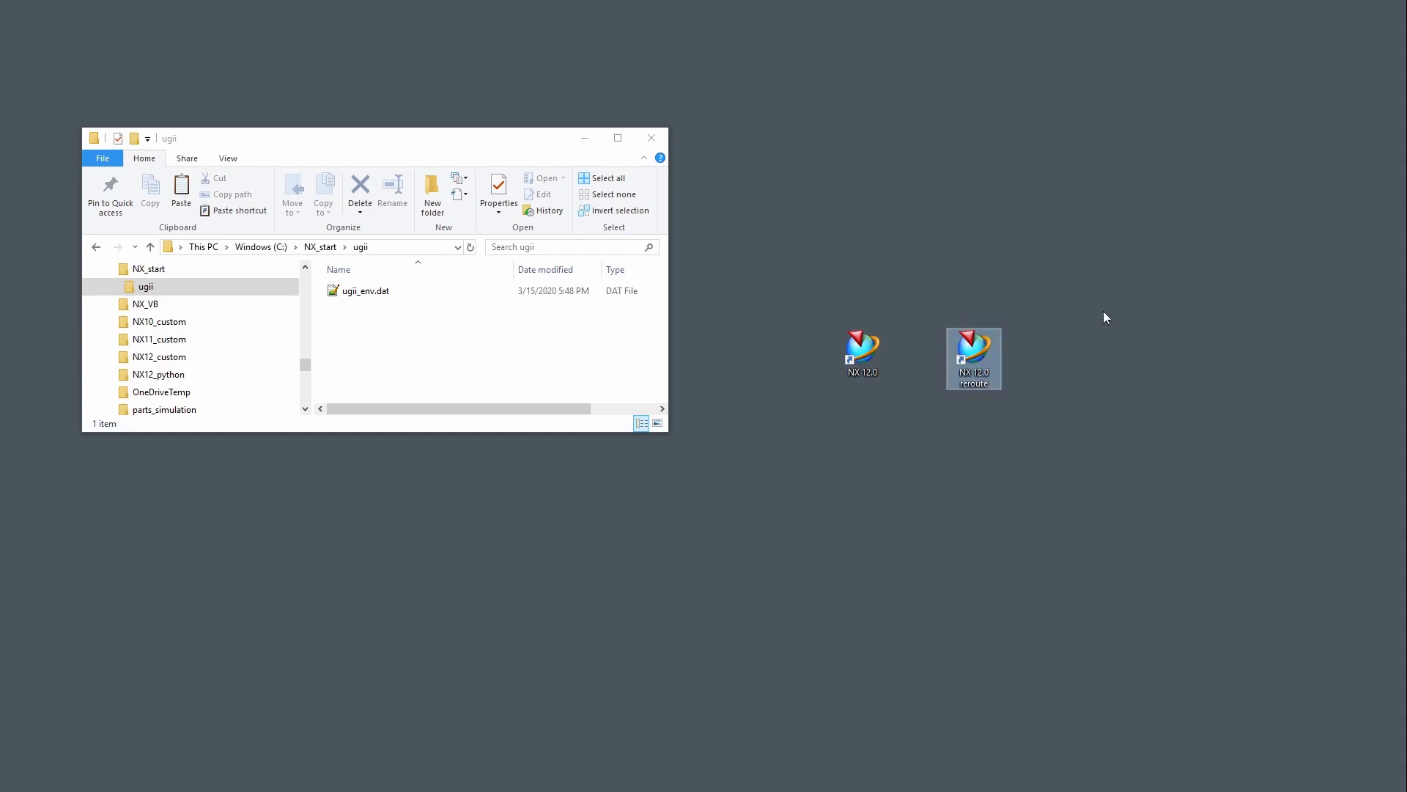
In the NX 12.0 reroute shortcut's properties, replace the Start in path with C:\NX_start\ugii copied from File Explorer, and accept the change
right_click(972, 346)
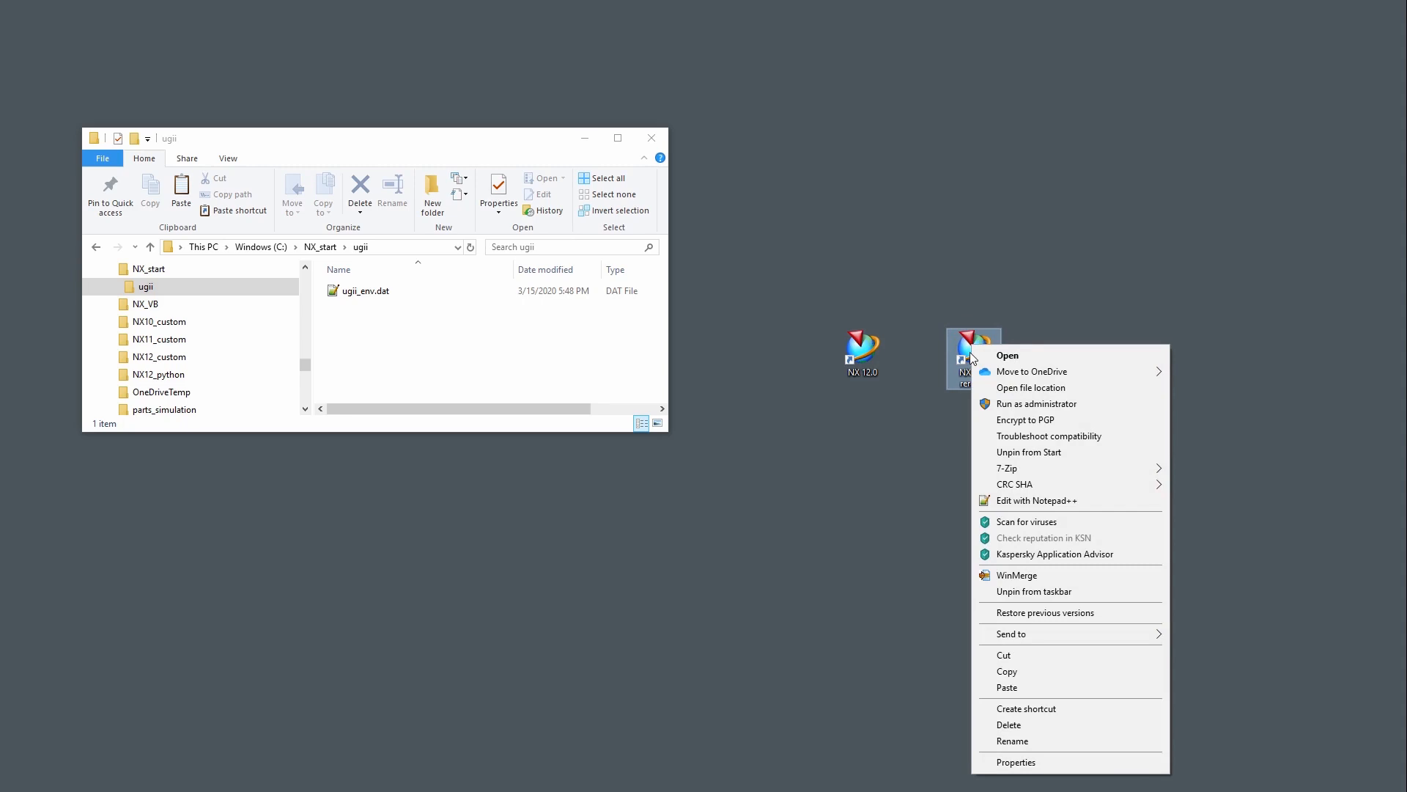
left_click(1015, 763)
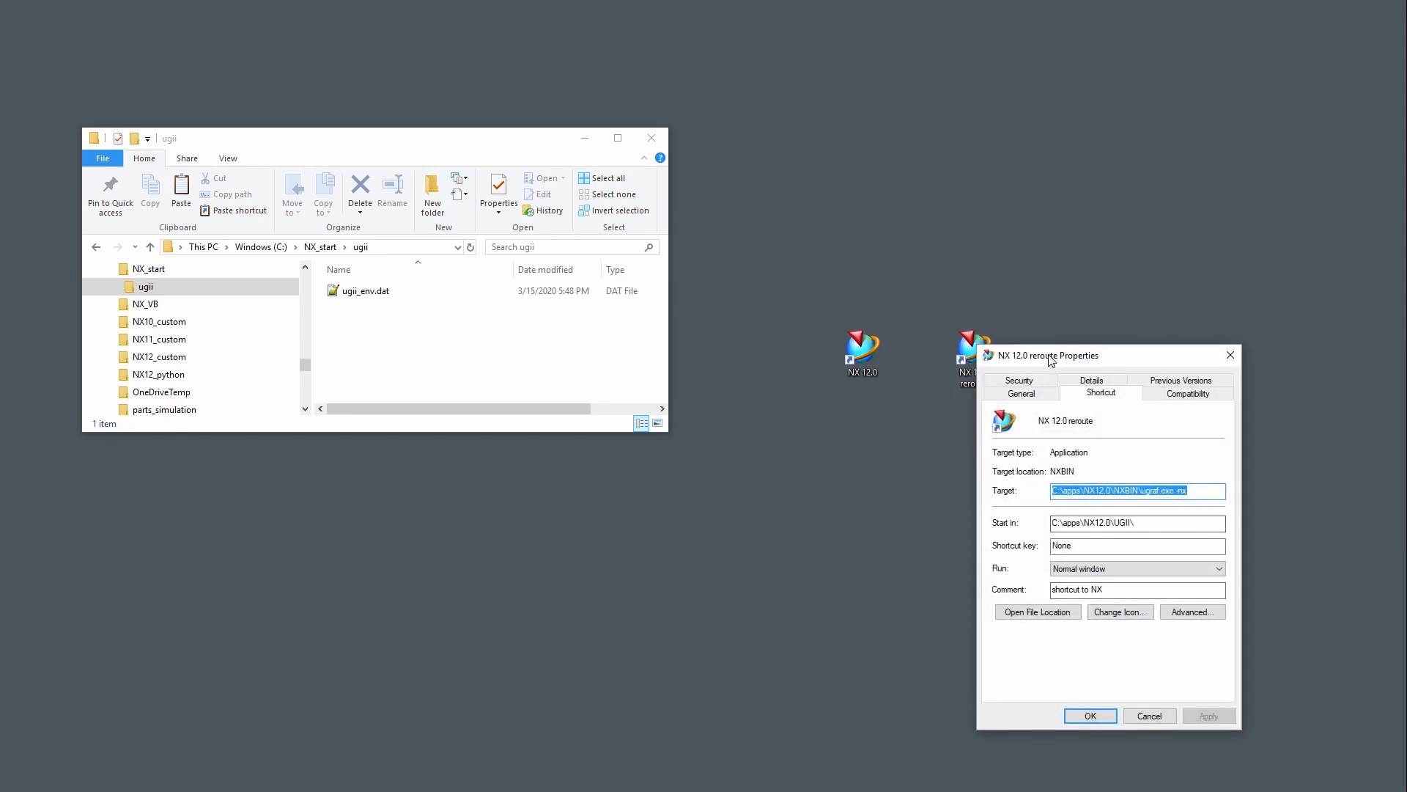
left_click_drag(1052, 359, 1100, 255)
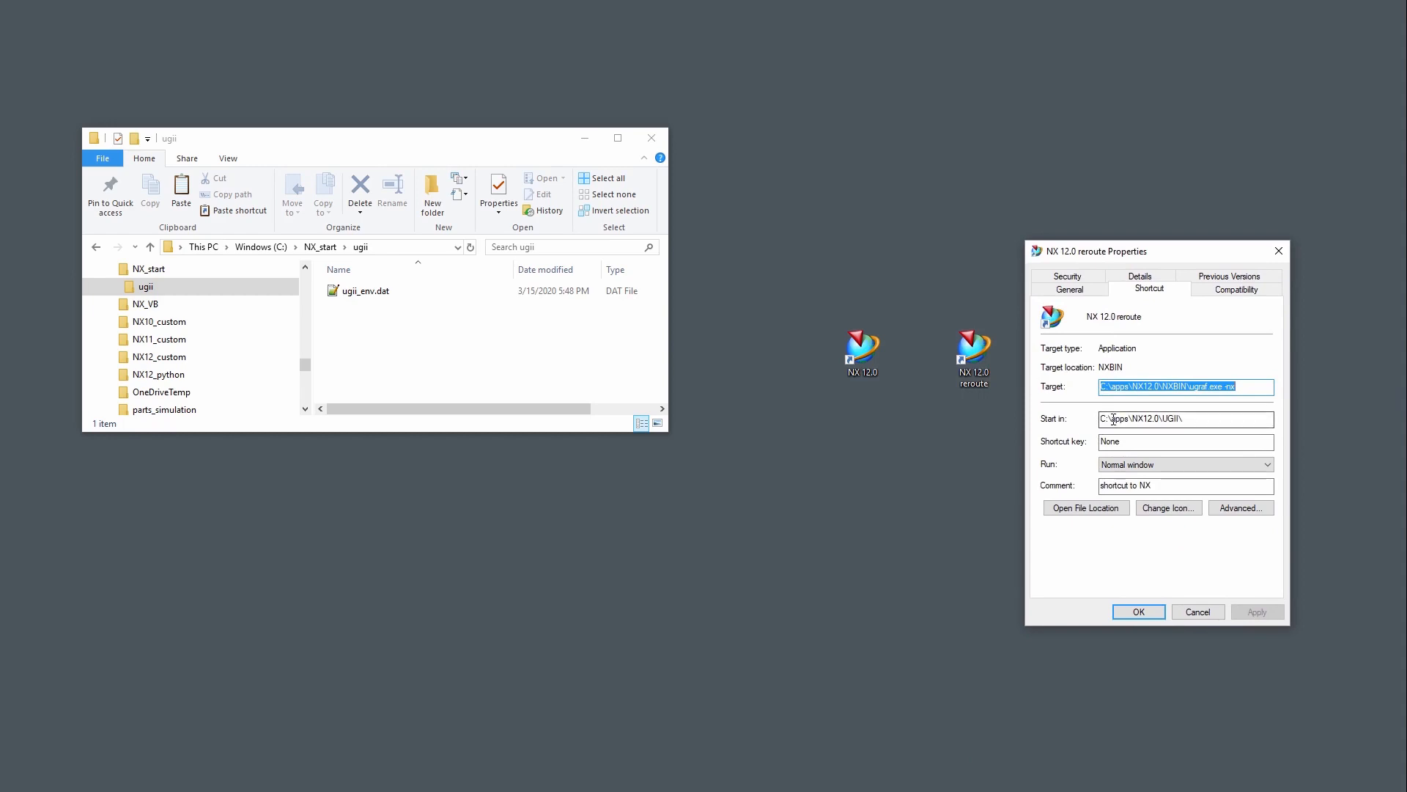
left_click_drag(1193, 420, 1141, 422)
left_click(405, 246)
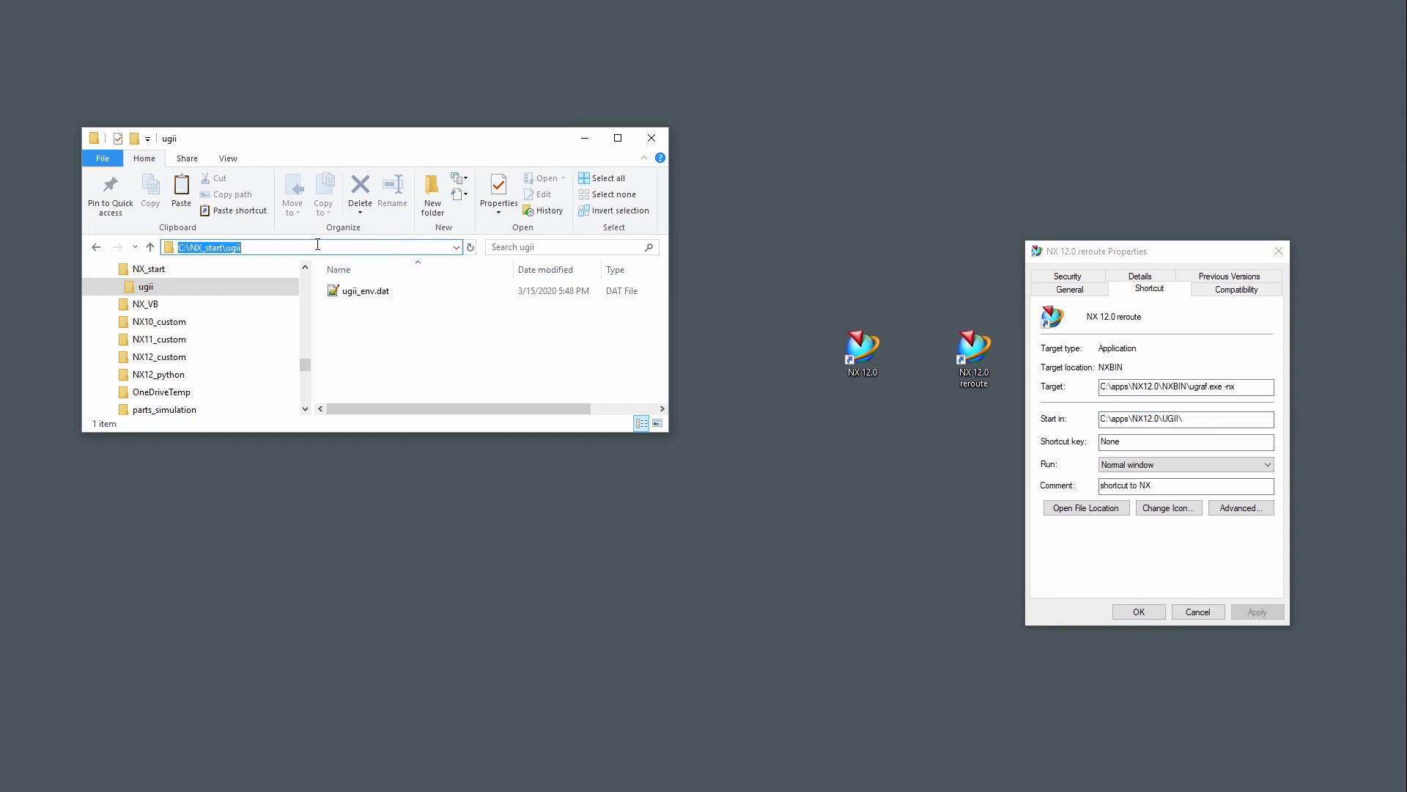
right_click(316, 246)
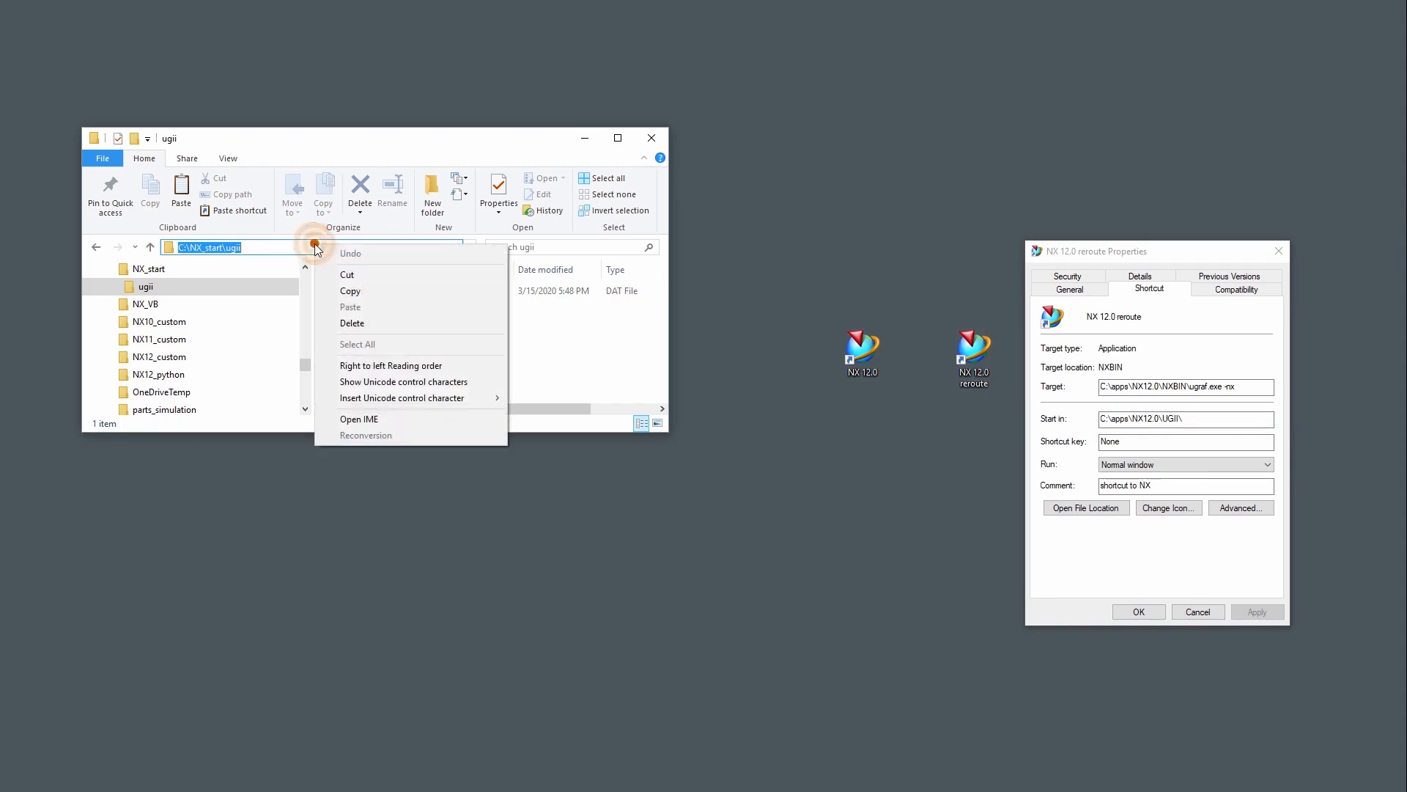
left_click(352, 292)
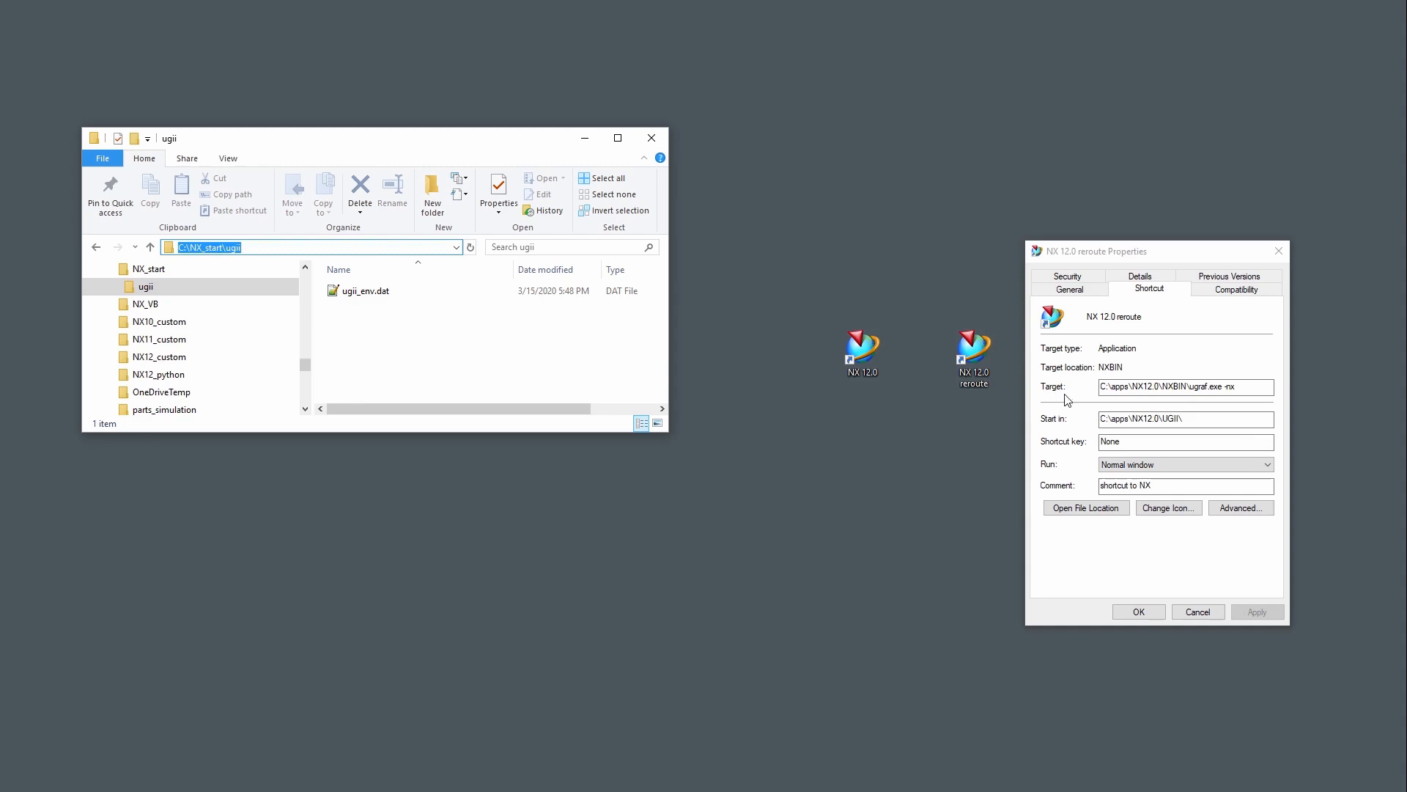
left_click(1209, 417)
left_click_drag(1210, 418, 1079, 428)
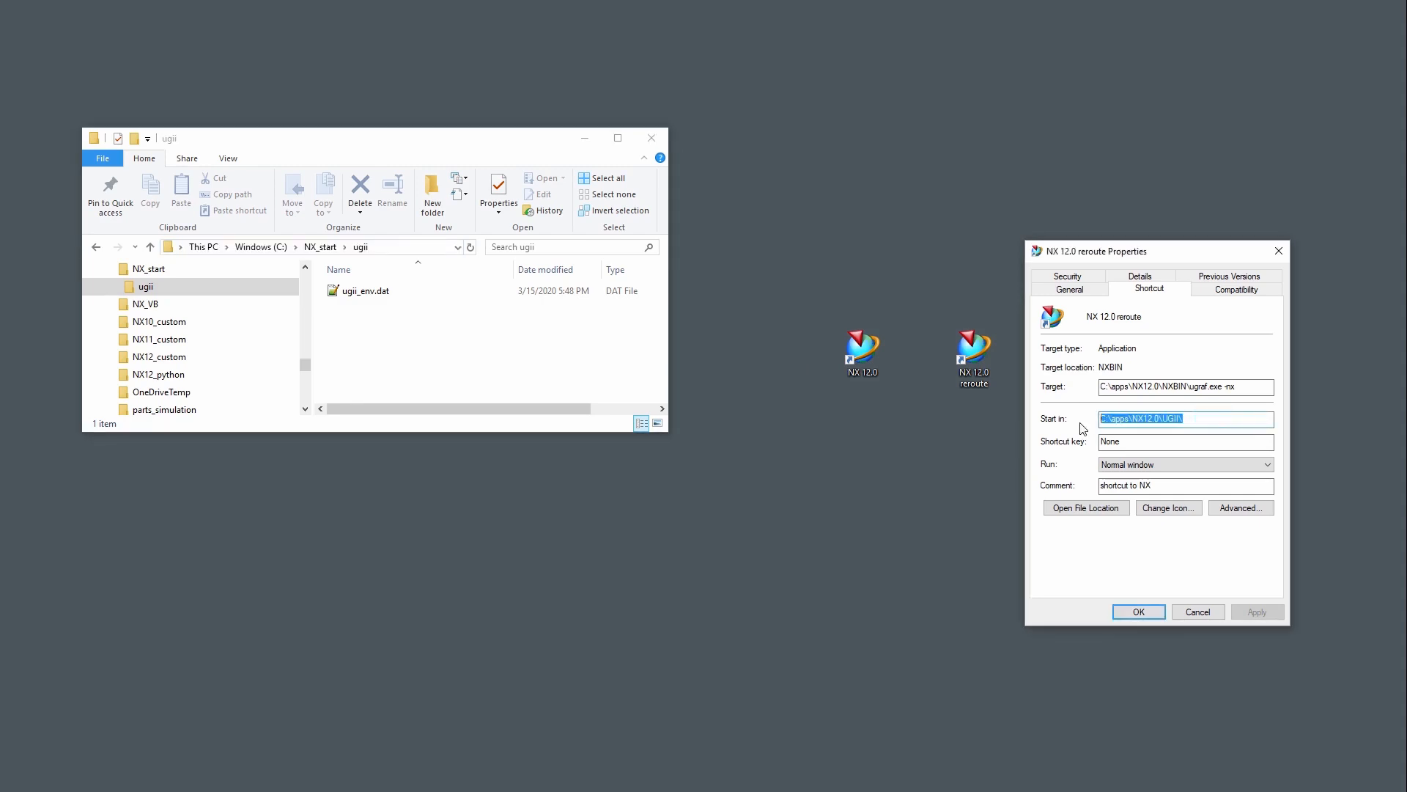
key("ctrl+v")
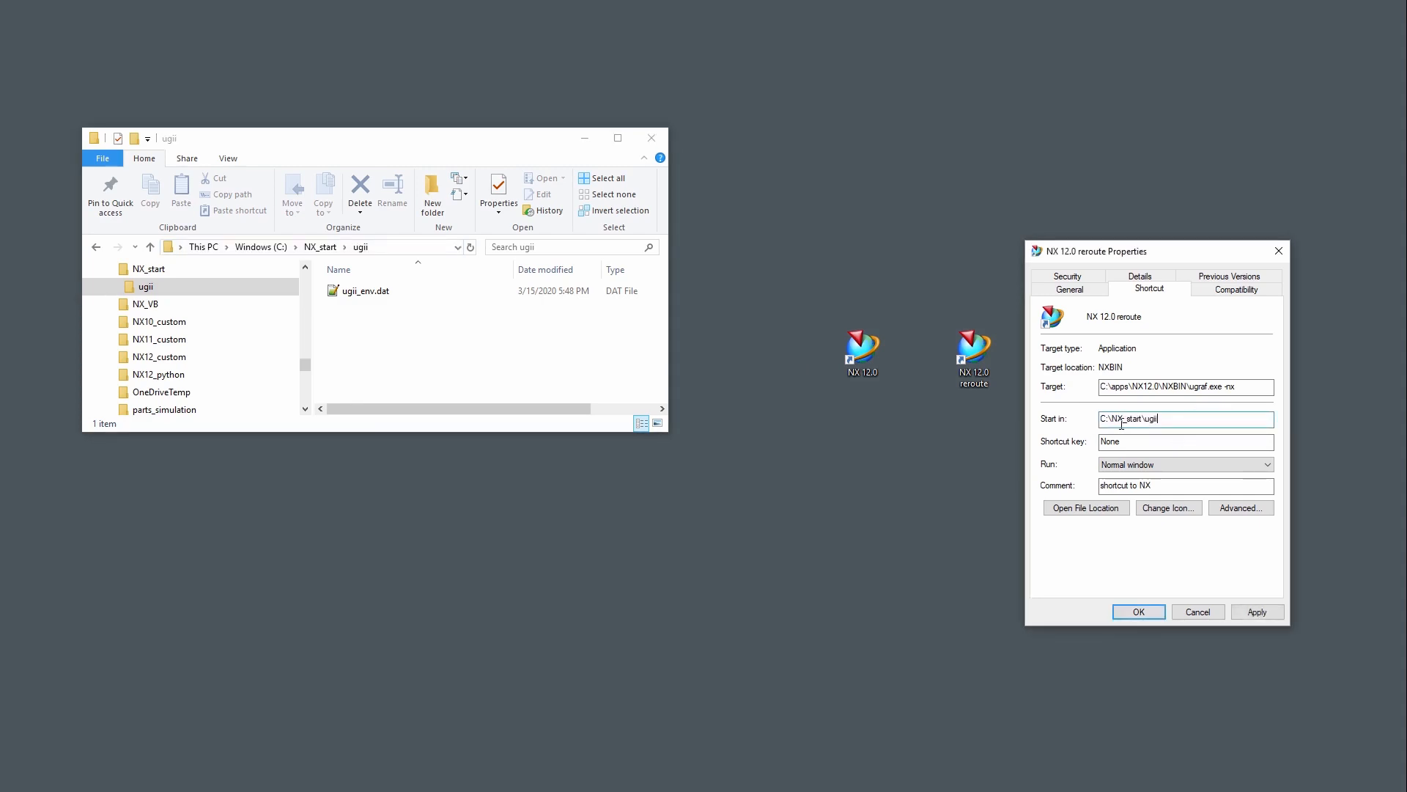
left_click(1140, 611)
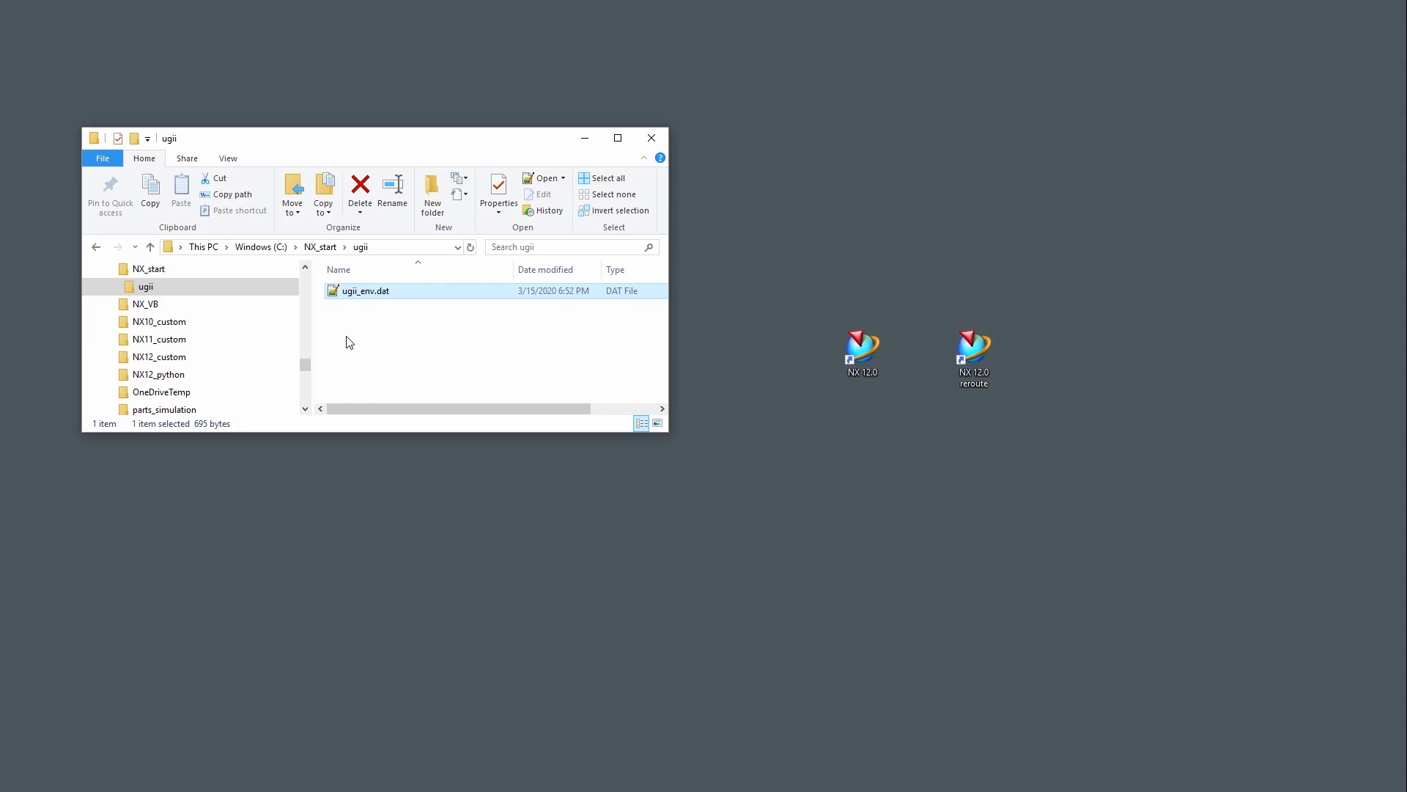
Open the ugii_env.dat file from the C:\NX_start\ugii folder
left_click(347, 294)
double_click(348, 295)
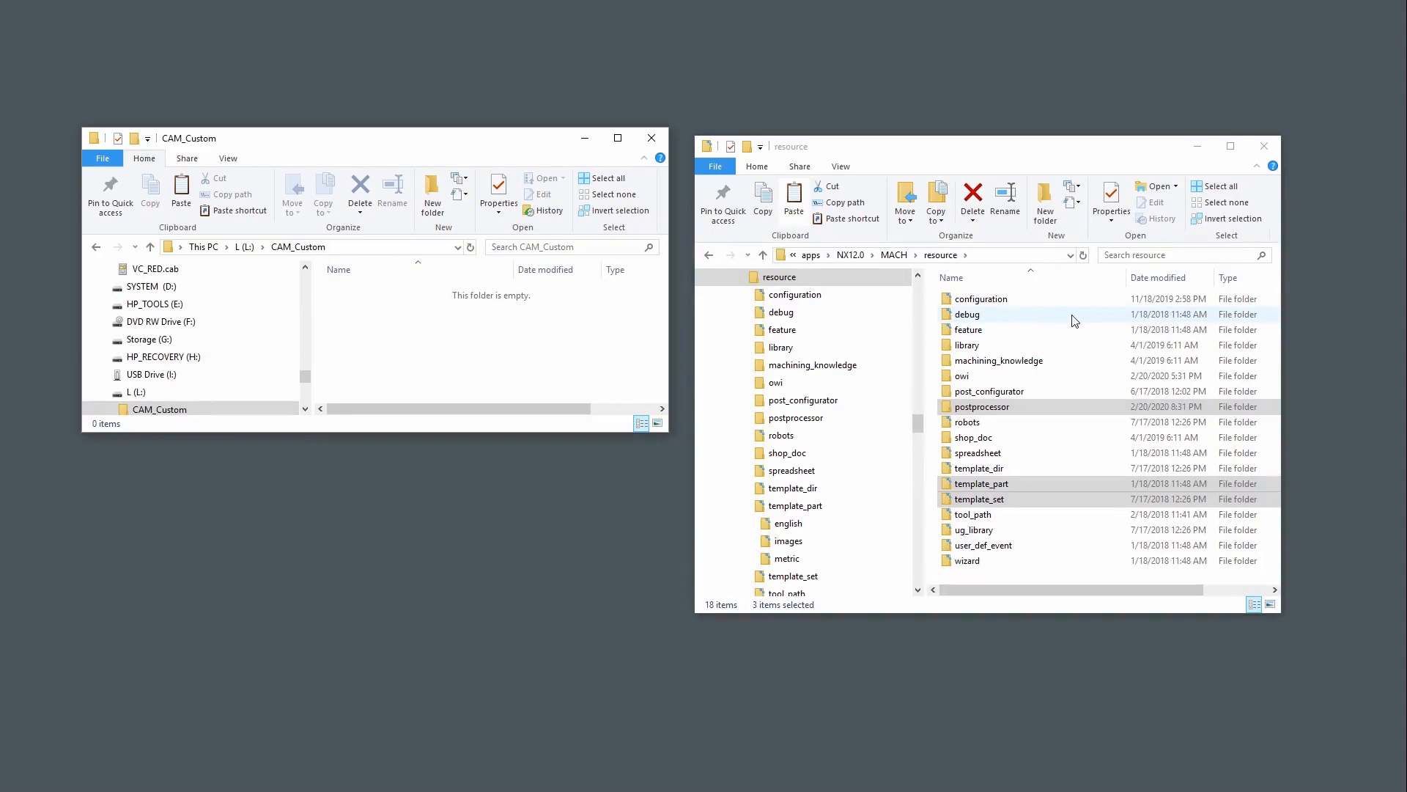
Look through the english template parts inside the template_part folder of NX12.0\MACH\resource, and leave the folder again
left_click(1073, 321)
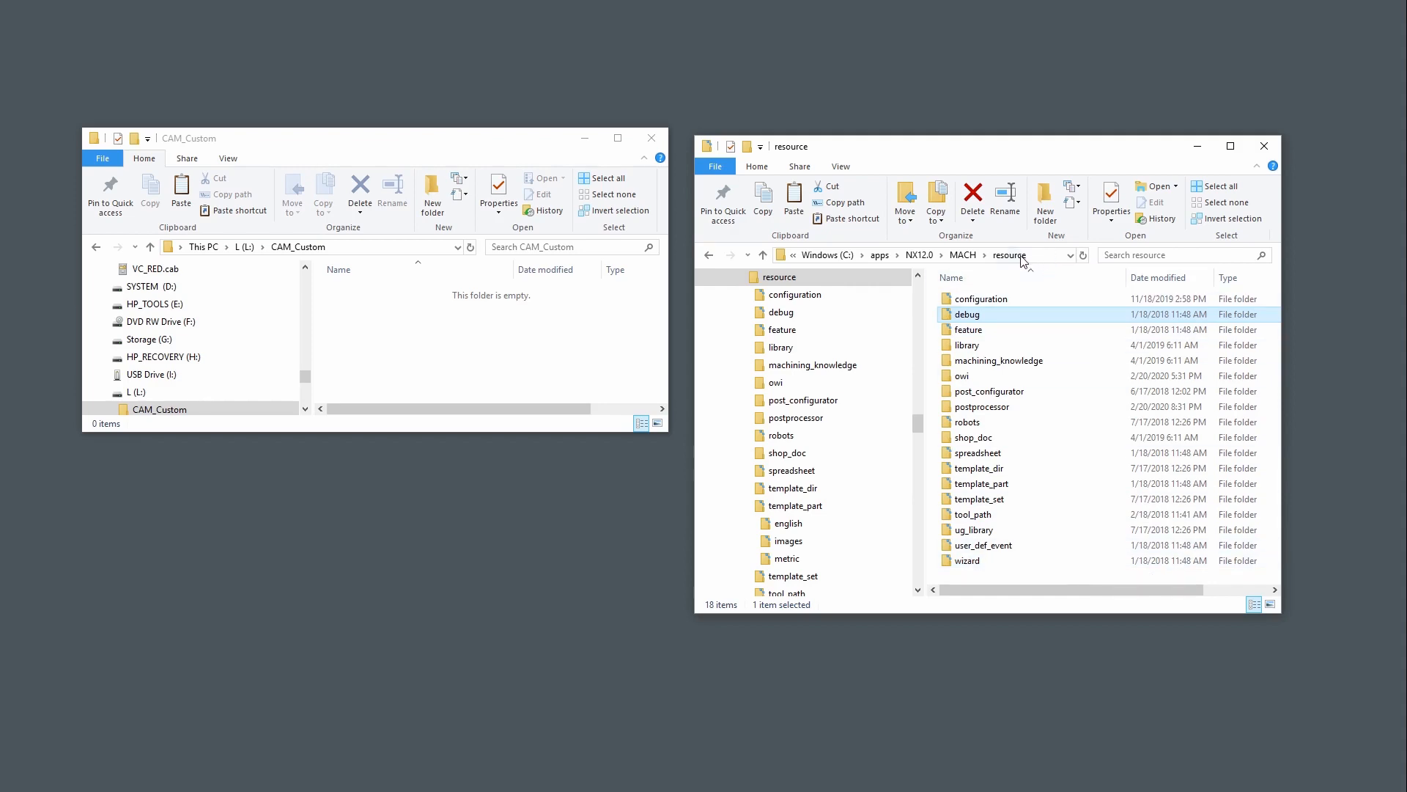
double_click(985, 484)
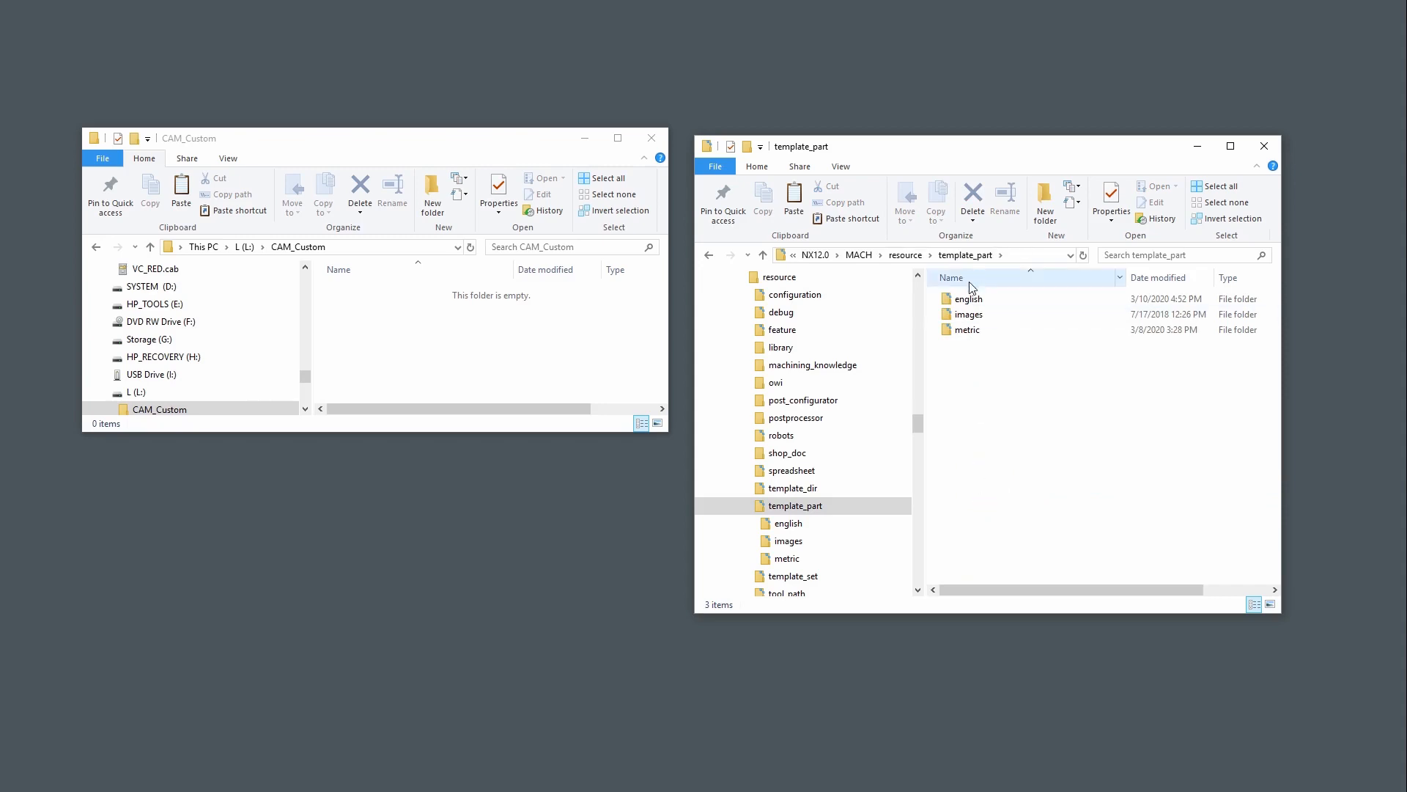
double_click(971, 300)
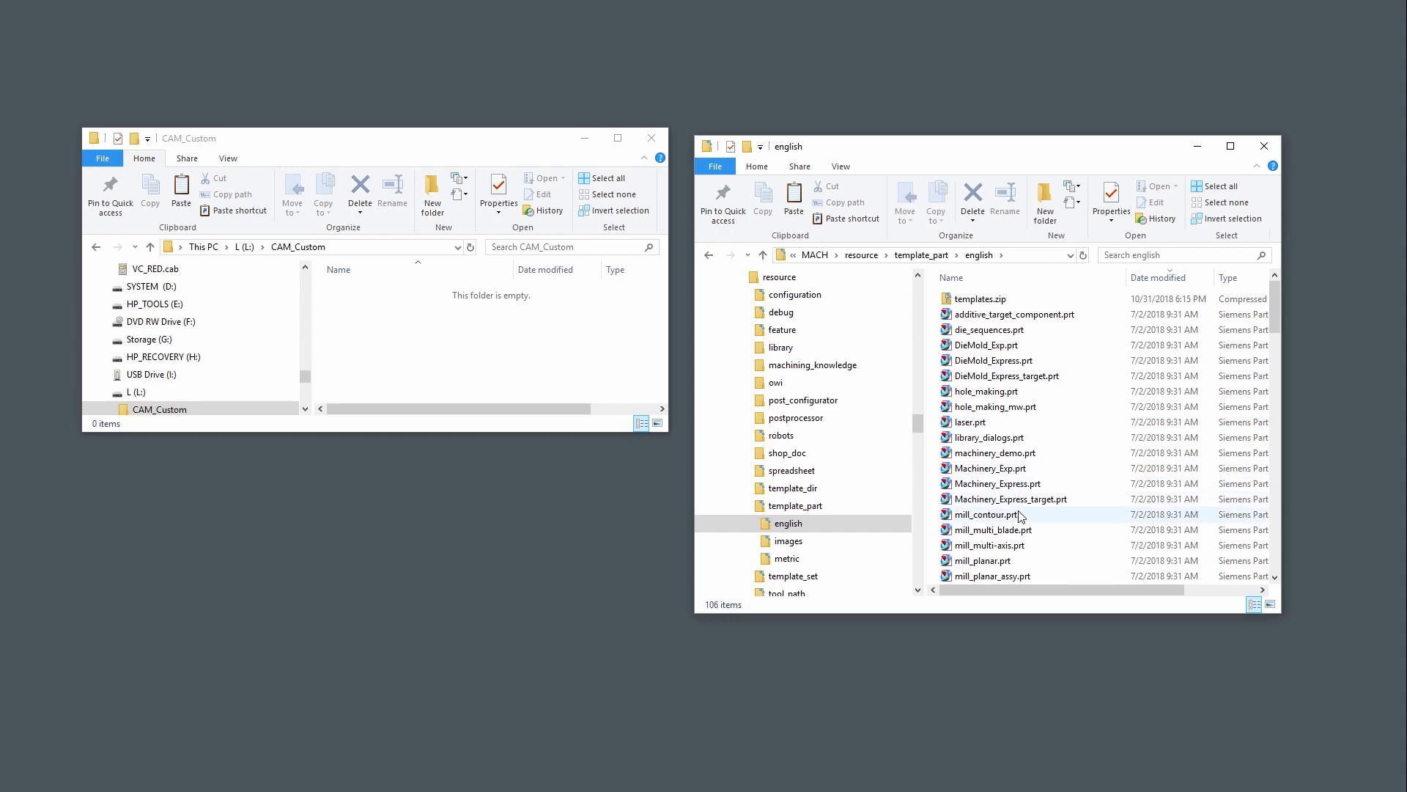
left_click(921, 256)
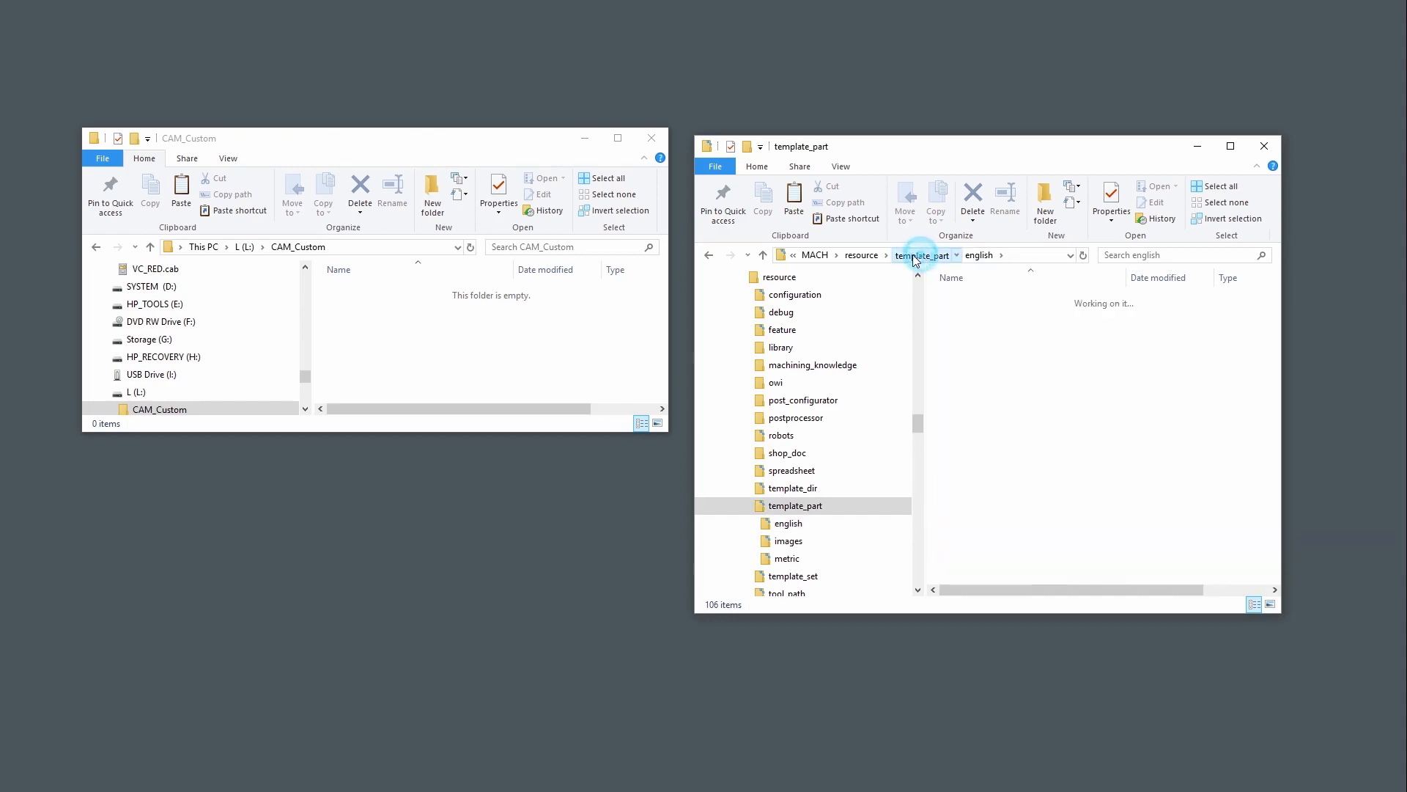
left_click(854, 255)
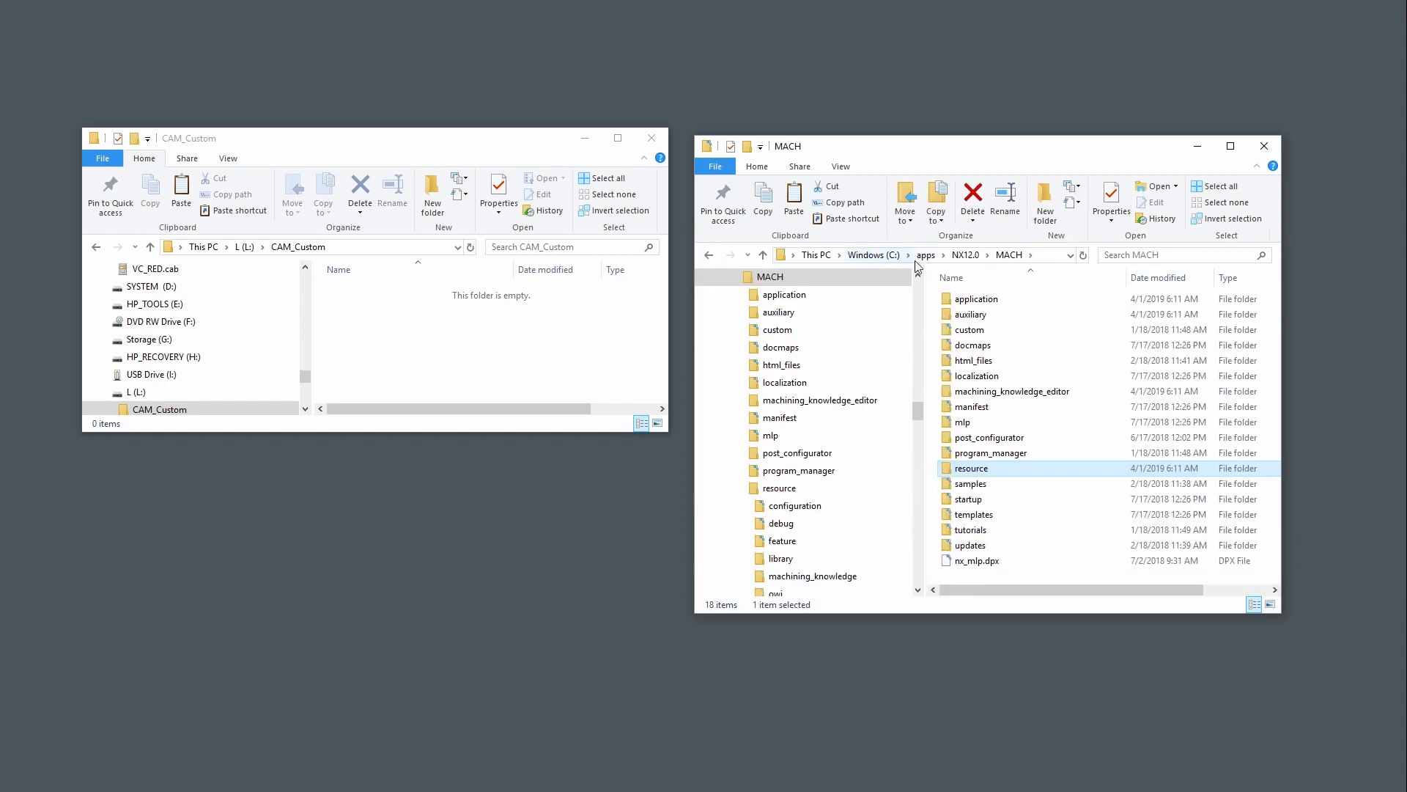
View cam_general.opt from the resource\template_set folder in Notepad, close it, and open the resource\postprocessor folder
left_click(1006, 256)
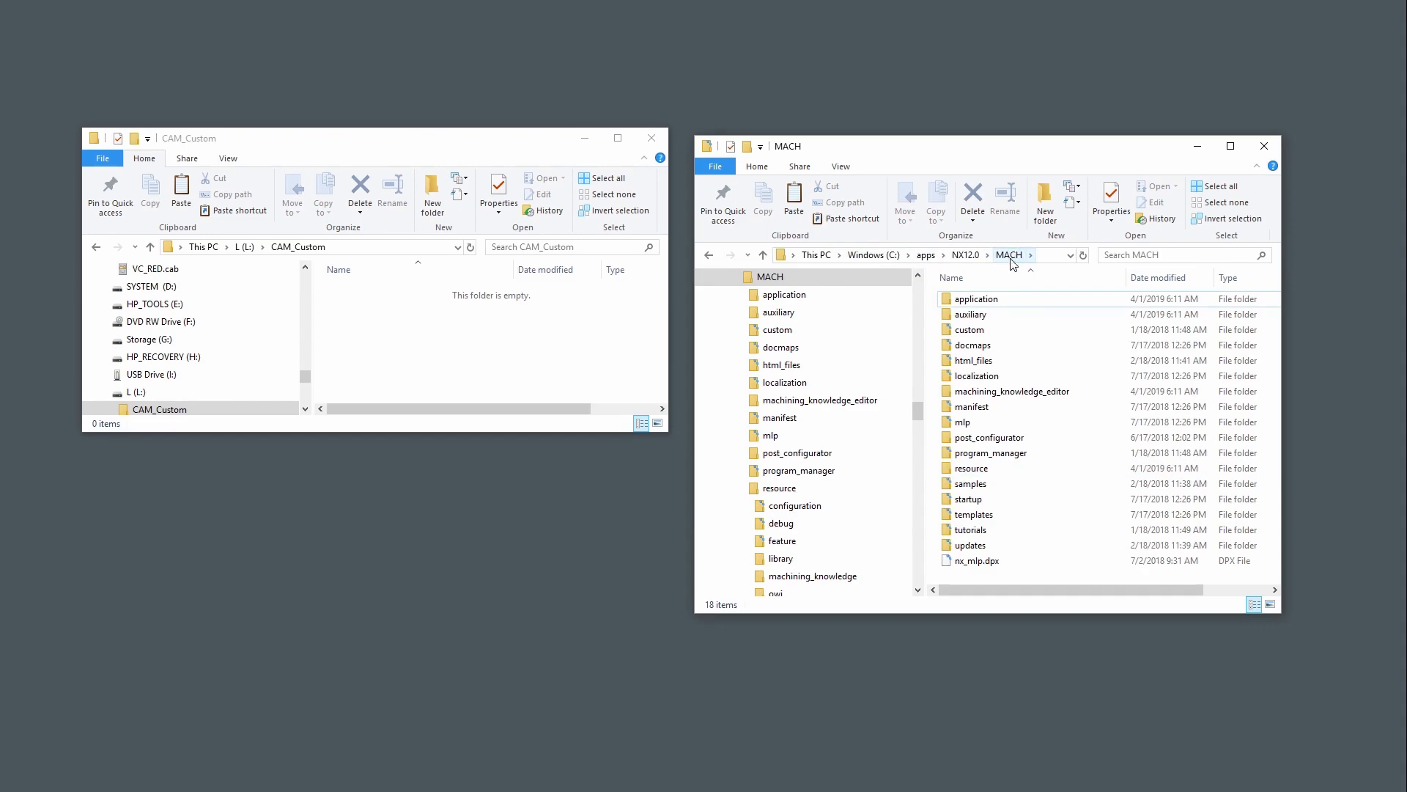
double_click(972, 468)
double_click(979, 499)
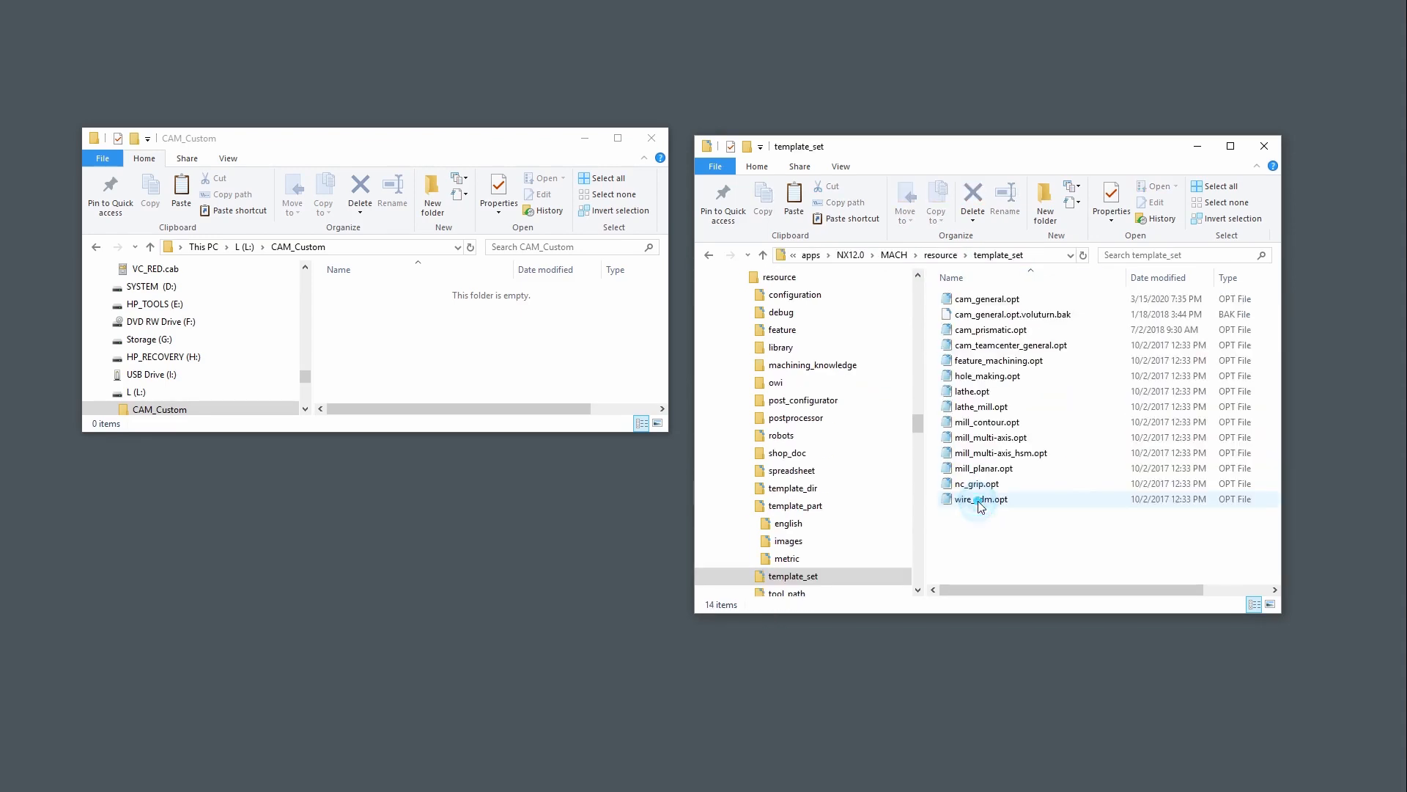
double_click(979, 302)
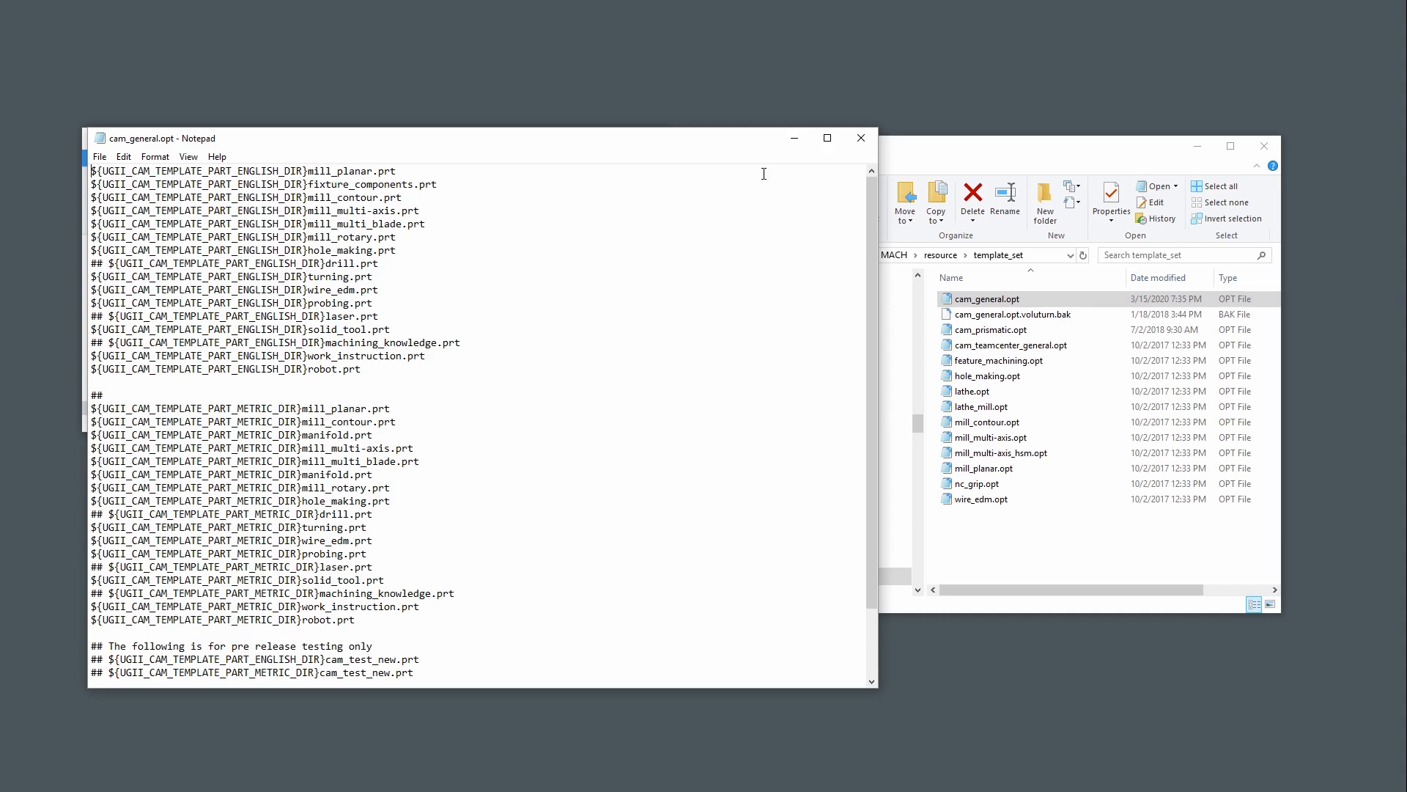
left_click(872, 139)
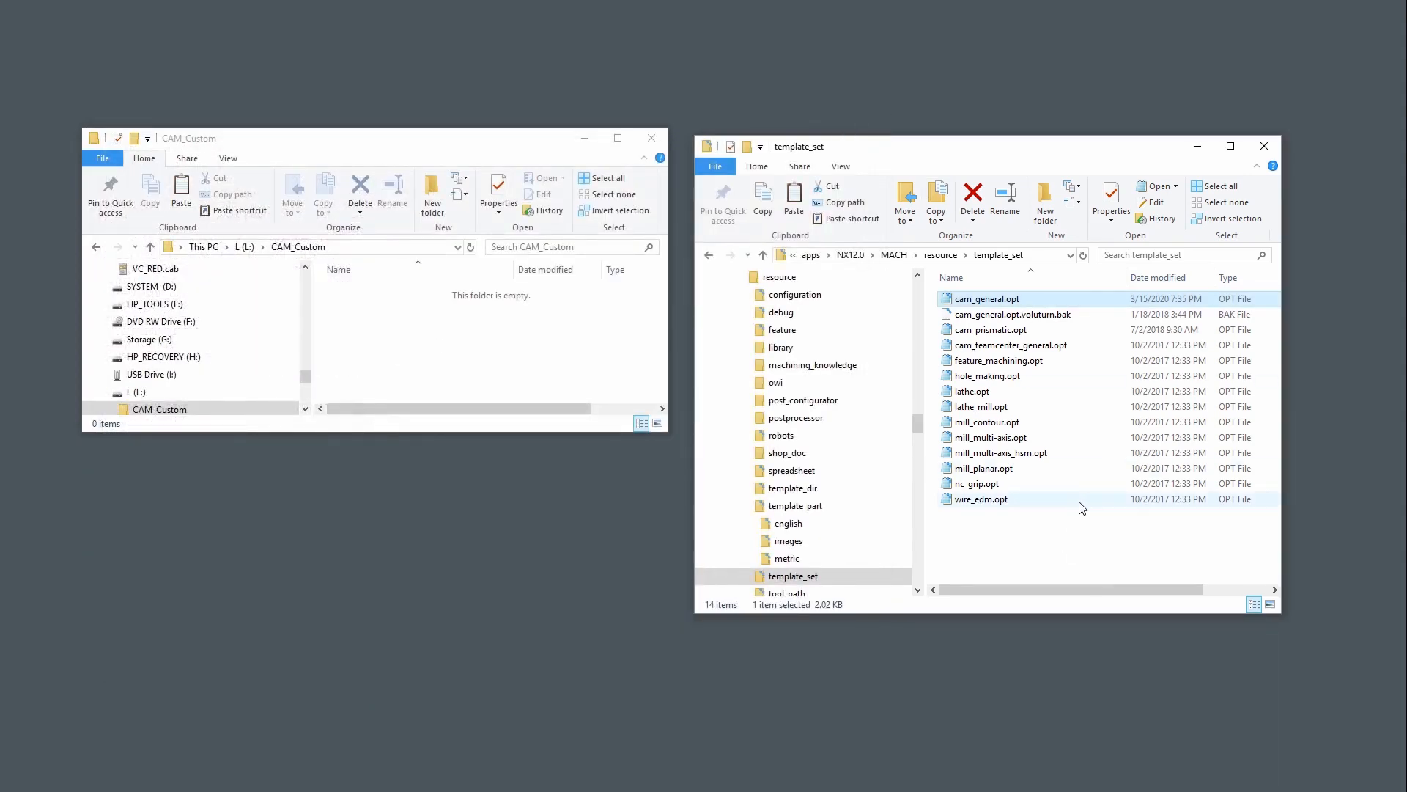
left_click(940, 254)
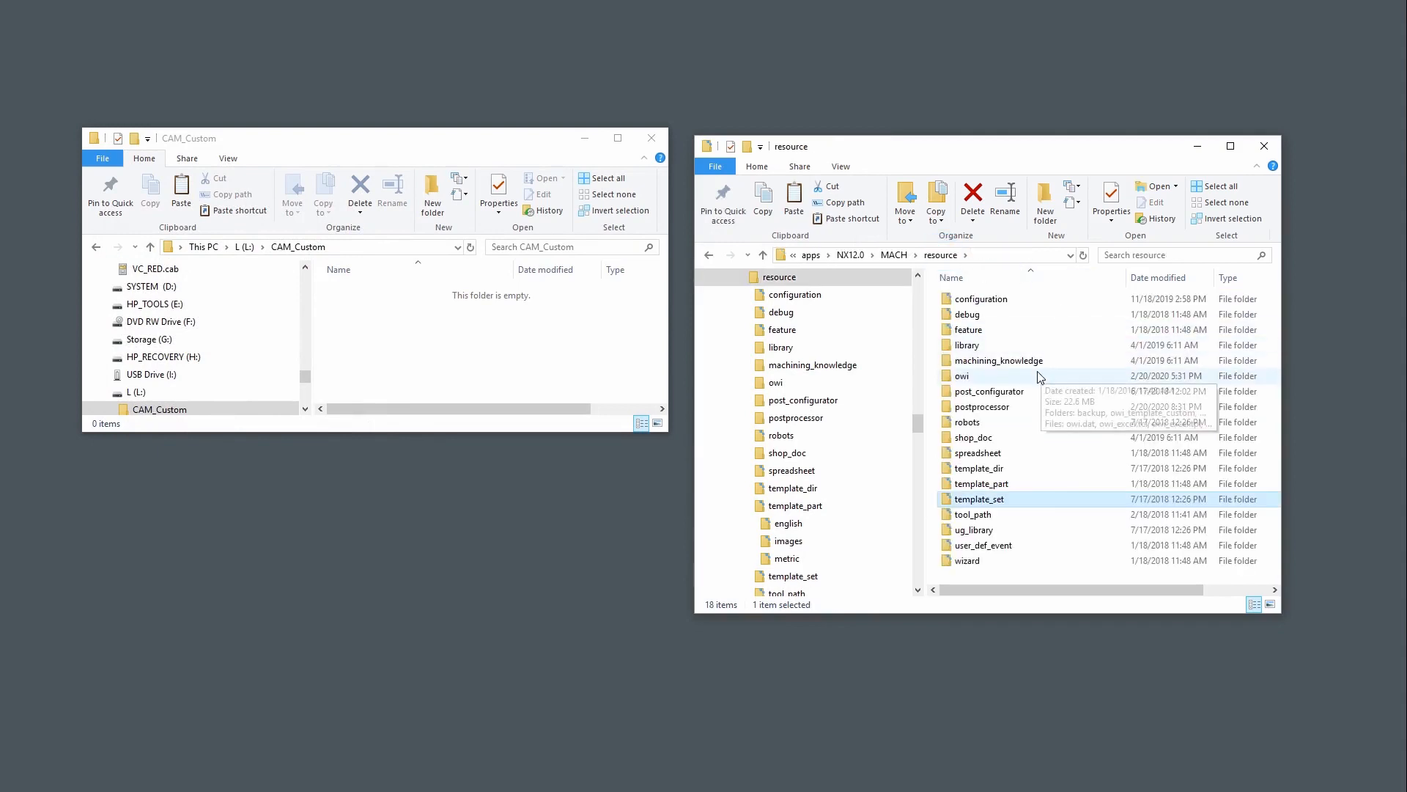
double_click(990, 409)
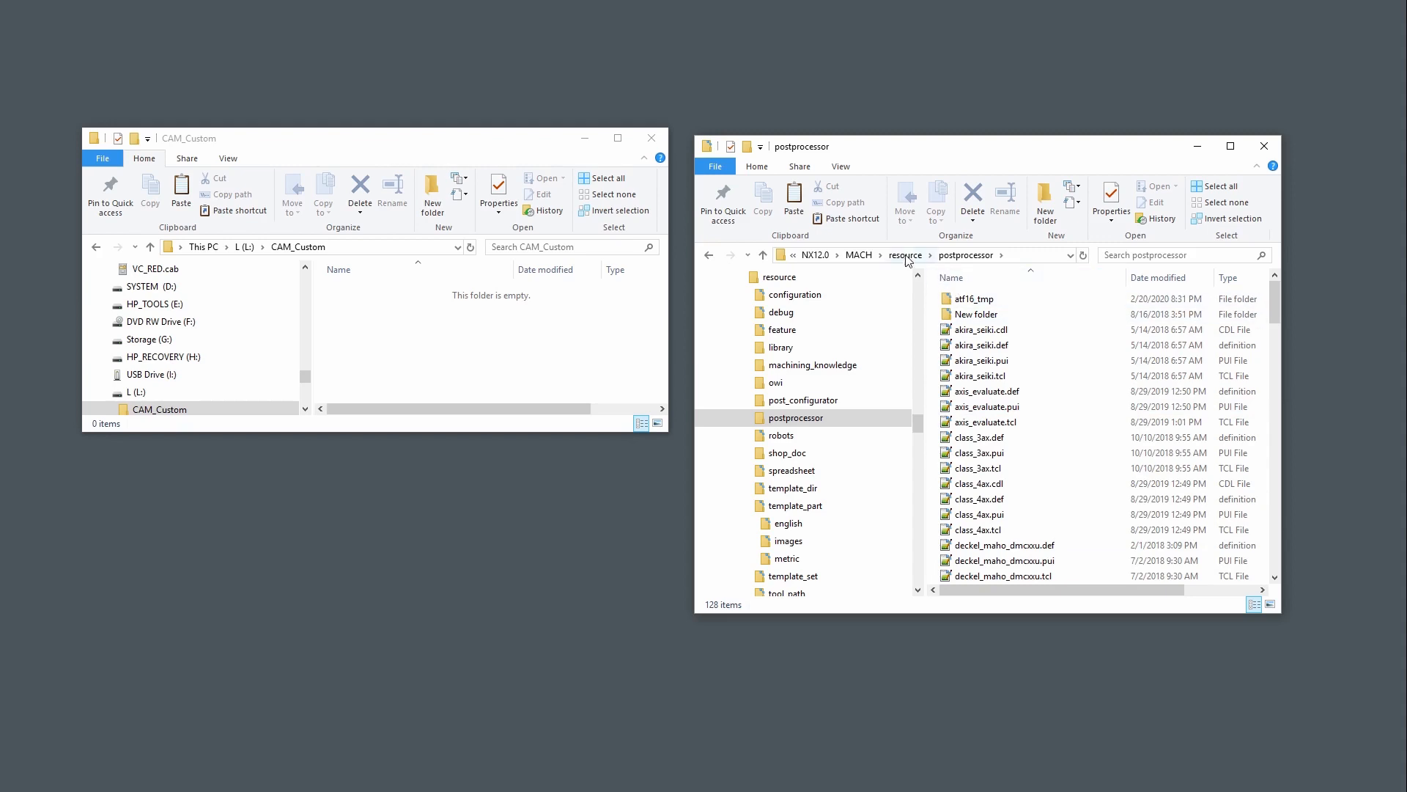
Copy the postprocessor, template_part and template_set folders from MACH\resource into the CAM_Custom folder on drive L
left_click(931, 256)
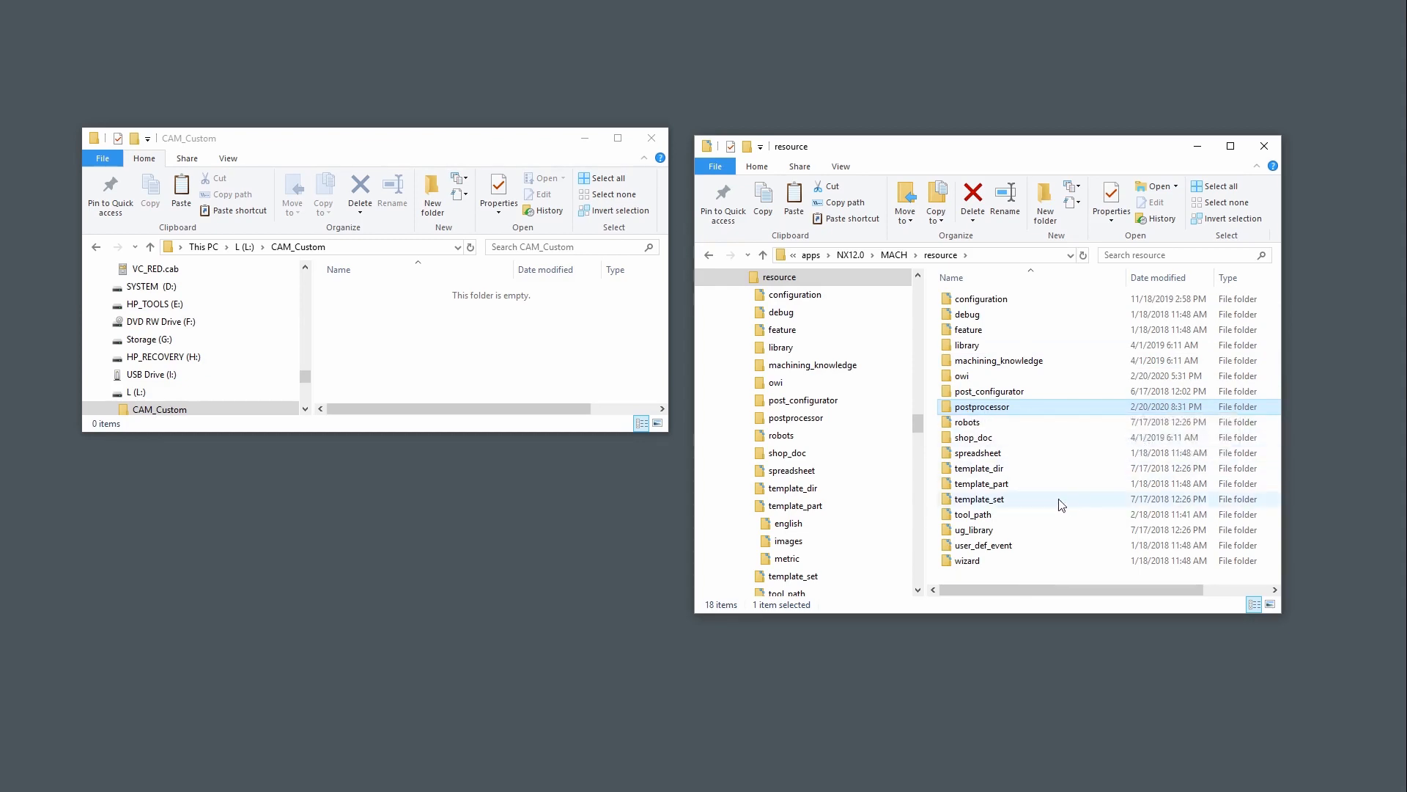
left_click(986, 484, "ctrl")
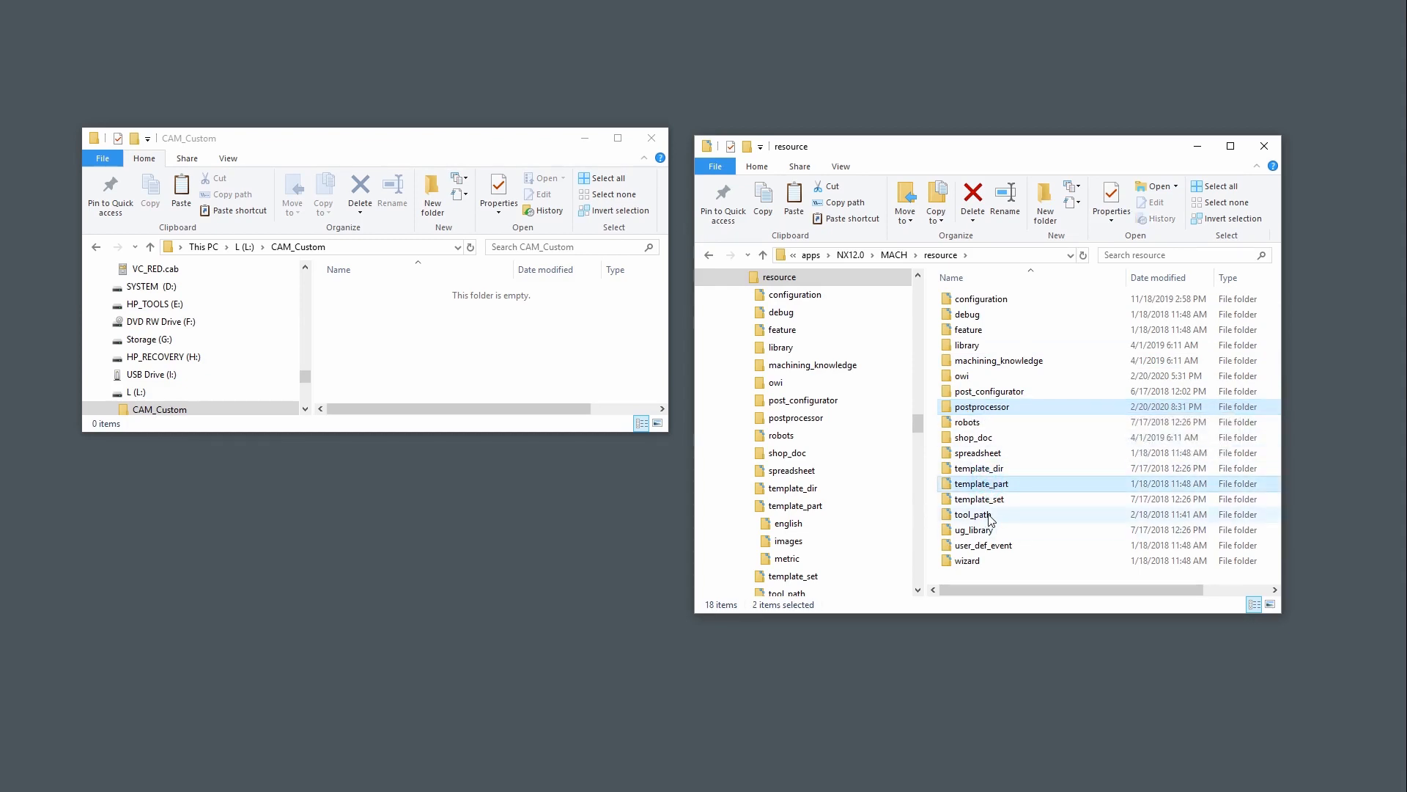
left_click(975, 499, "ctrl")
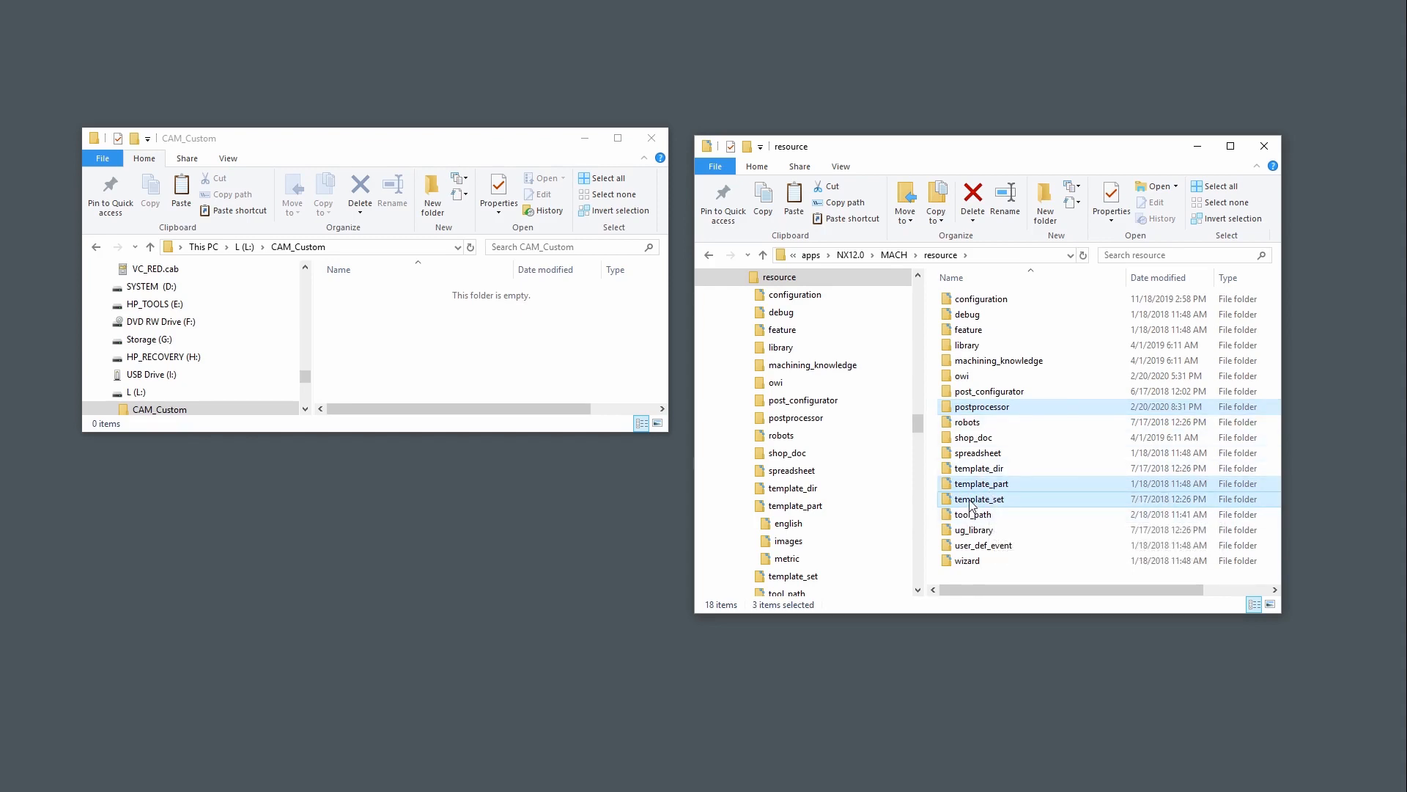
right_click(971, 504)
left_click(1005, 398)
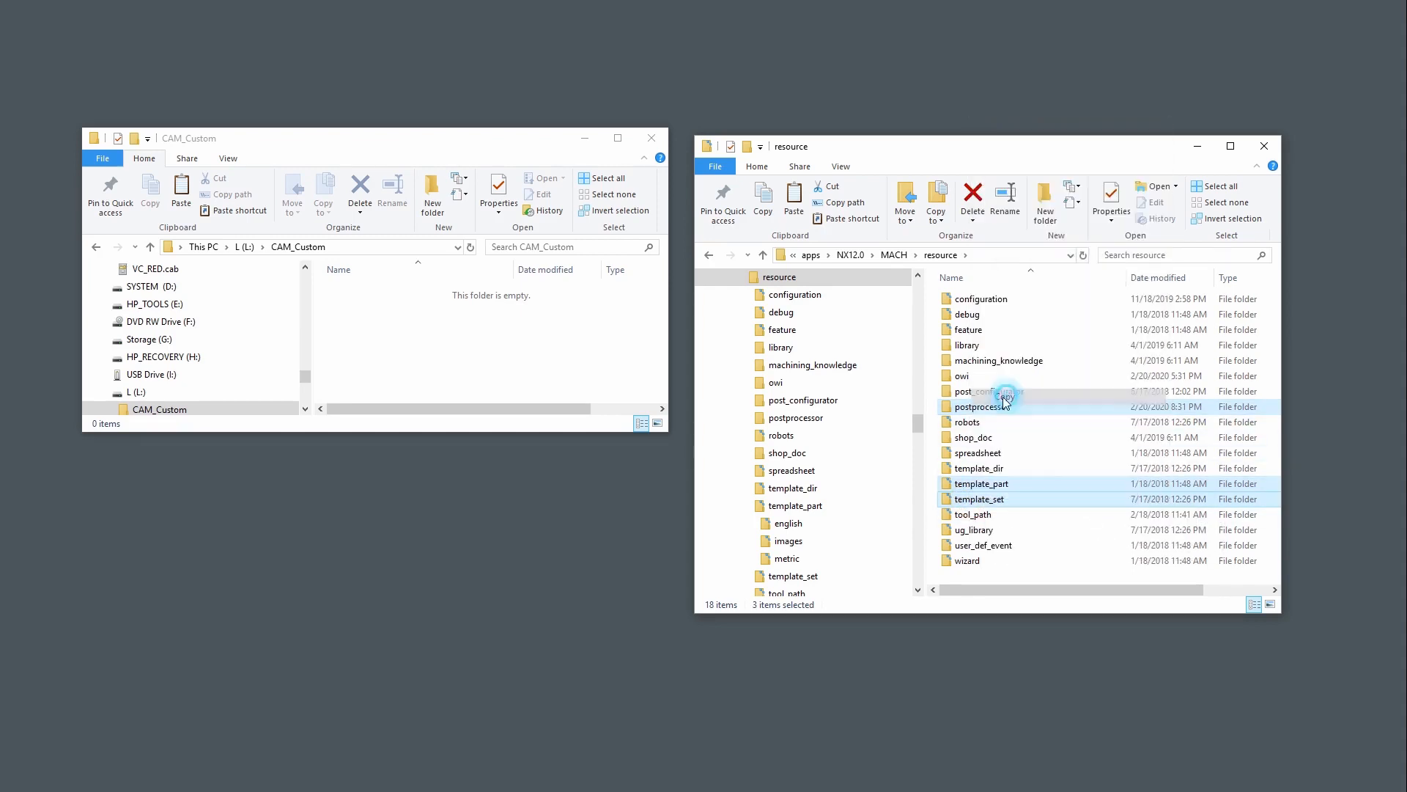
right_click(417, 355)
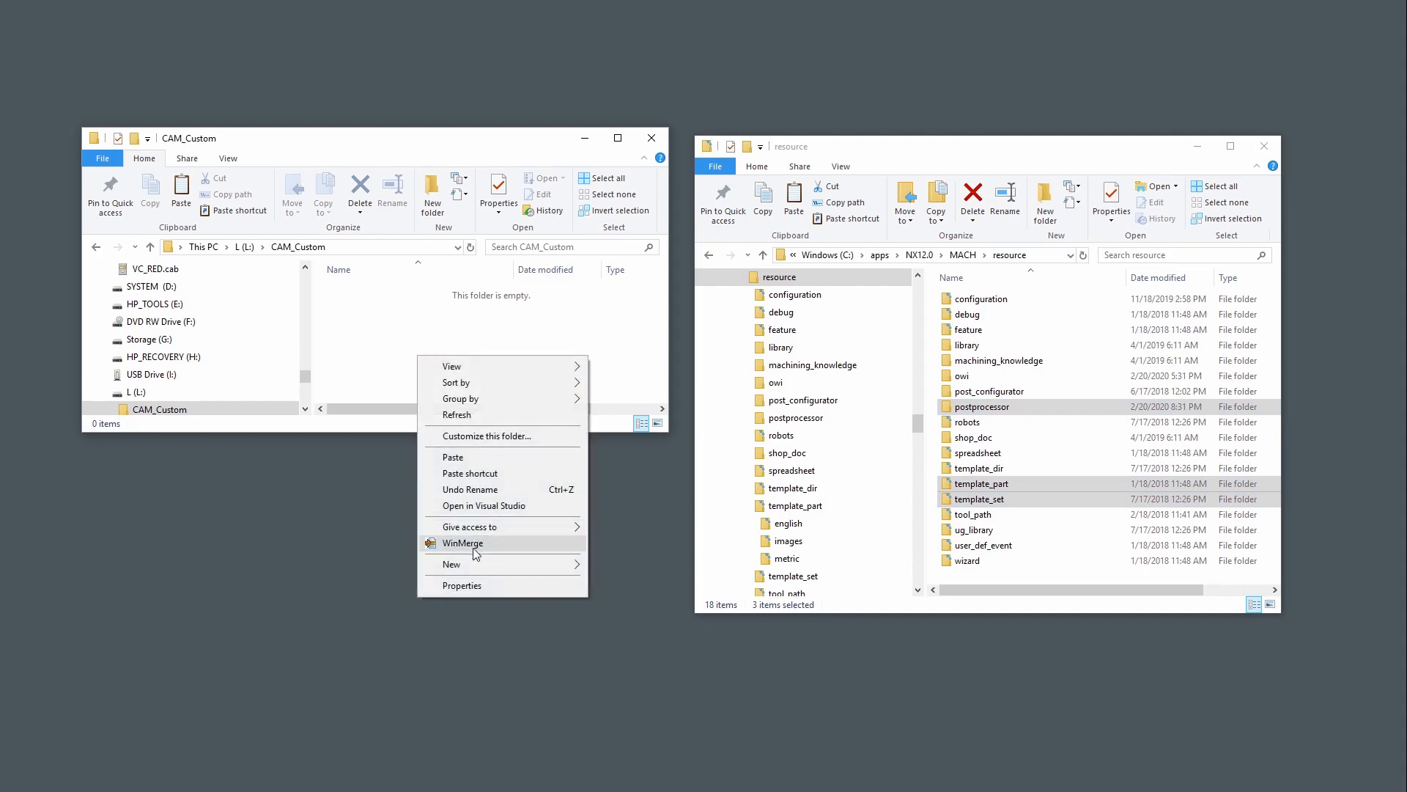
left_click(453, 457)
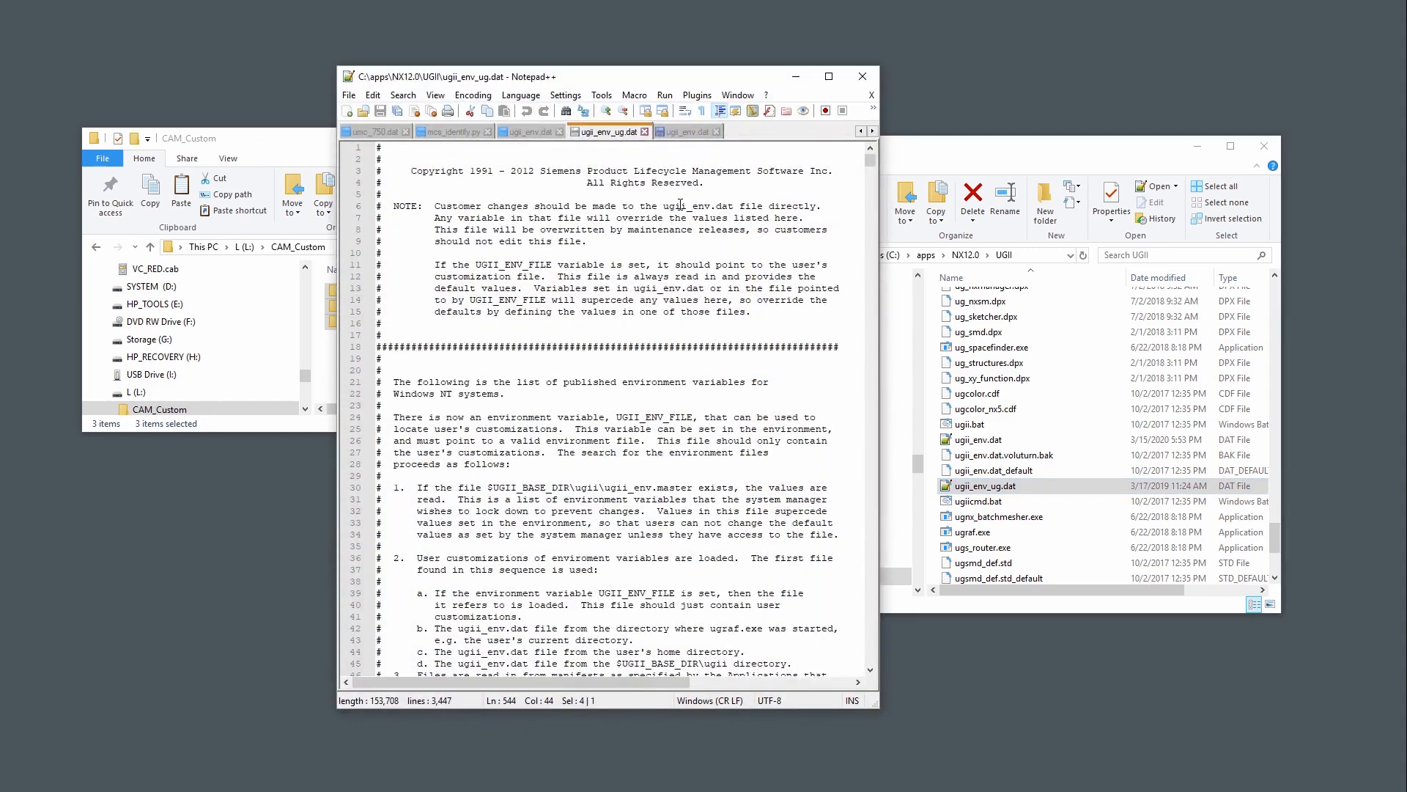
Read through the opening notes of ugii_env_ug.dat and search the file from its beginning for .opt
scroll(697, 200, "down", 20)
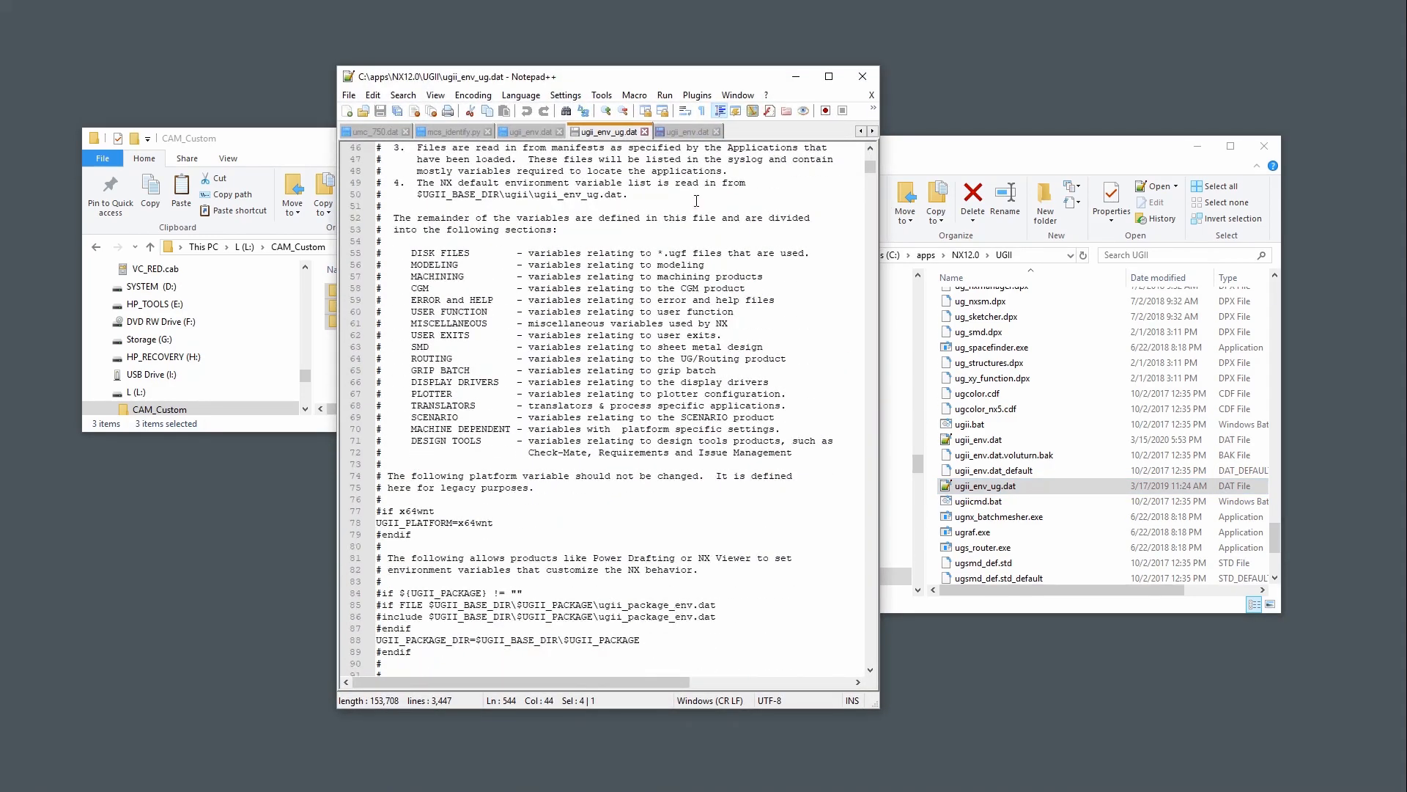
scroll(696, 200, "down", 2)
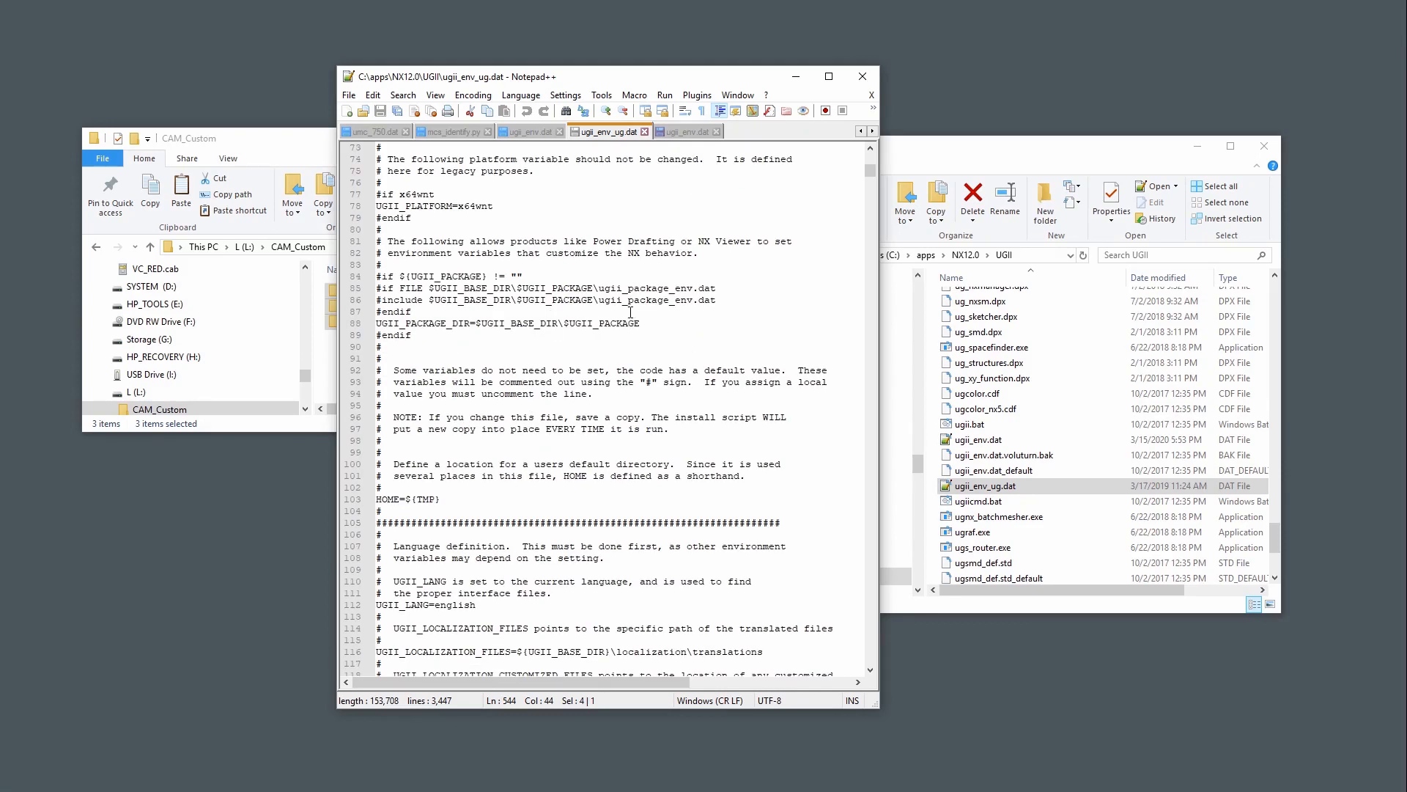
scroll(619, 323, "down", 4)
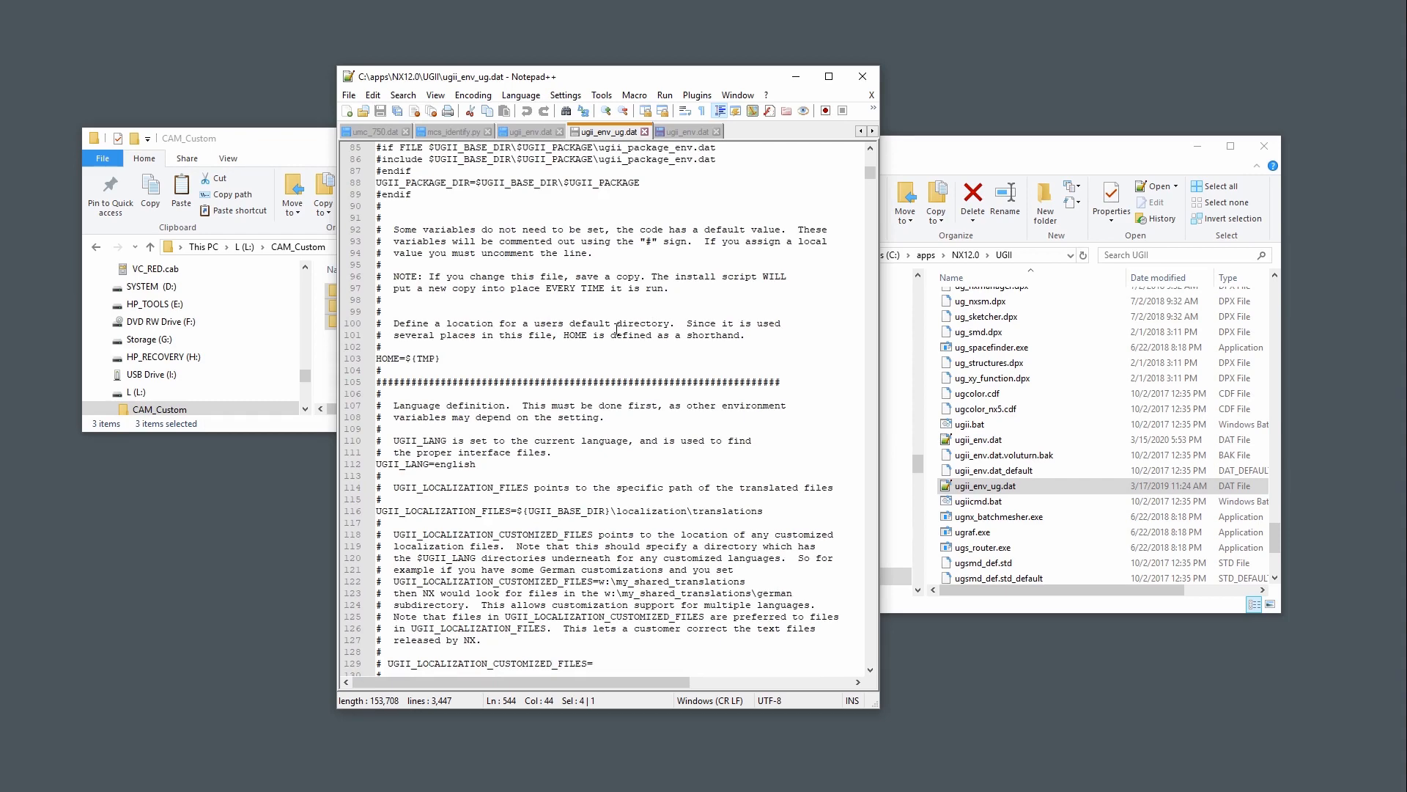
scroll(618, 329, "up", 20)
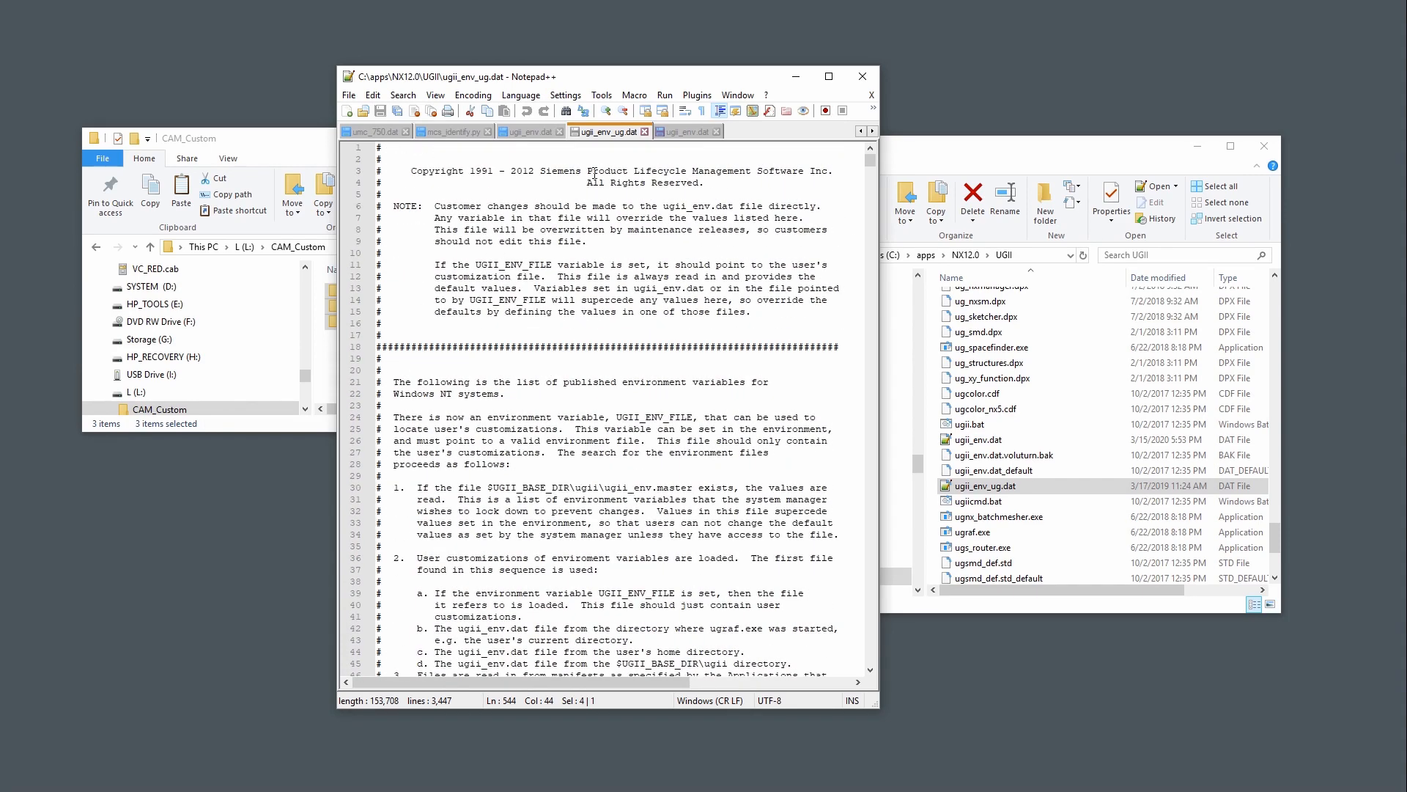
left_click(590, 152)
key("ctrl+f")
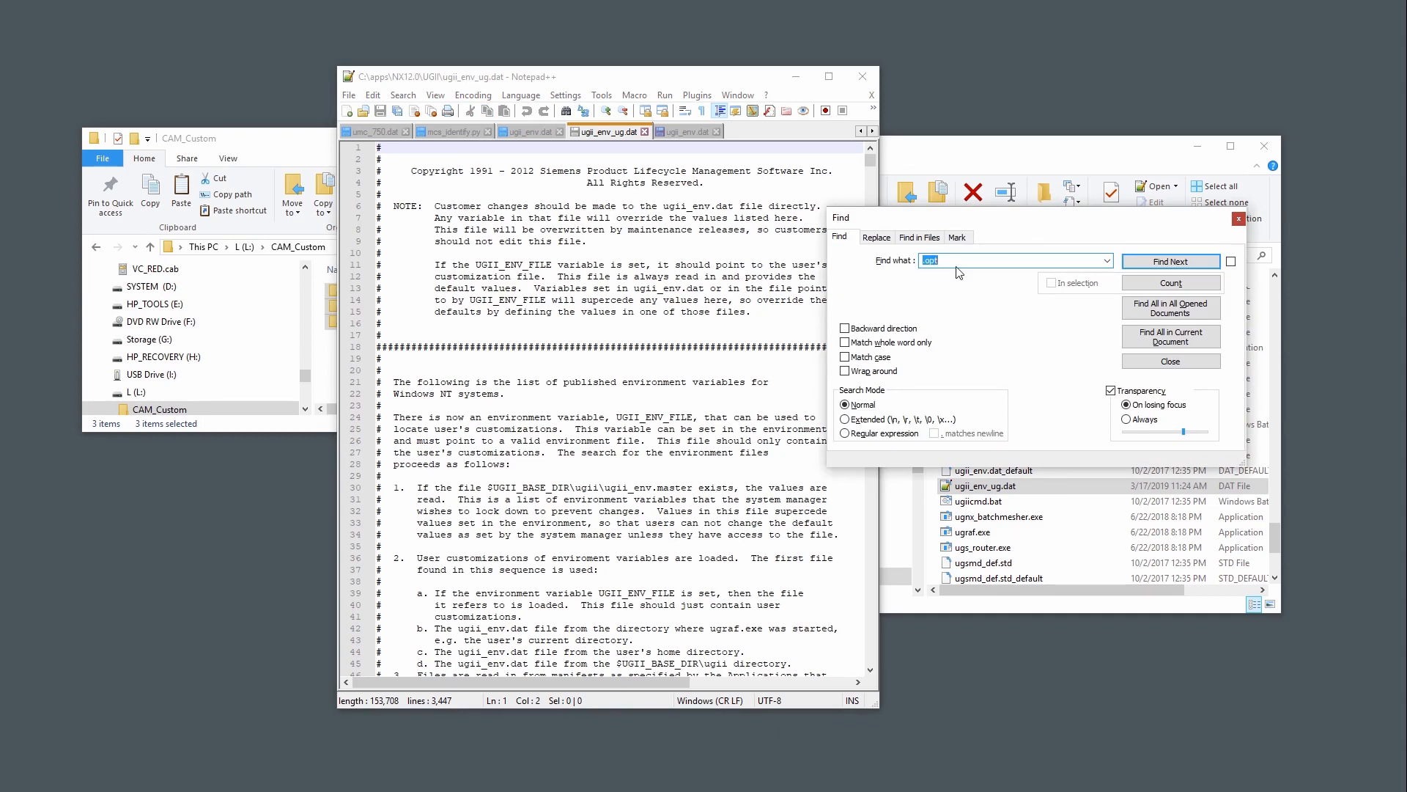
left_click(1180, 263)
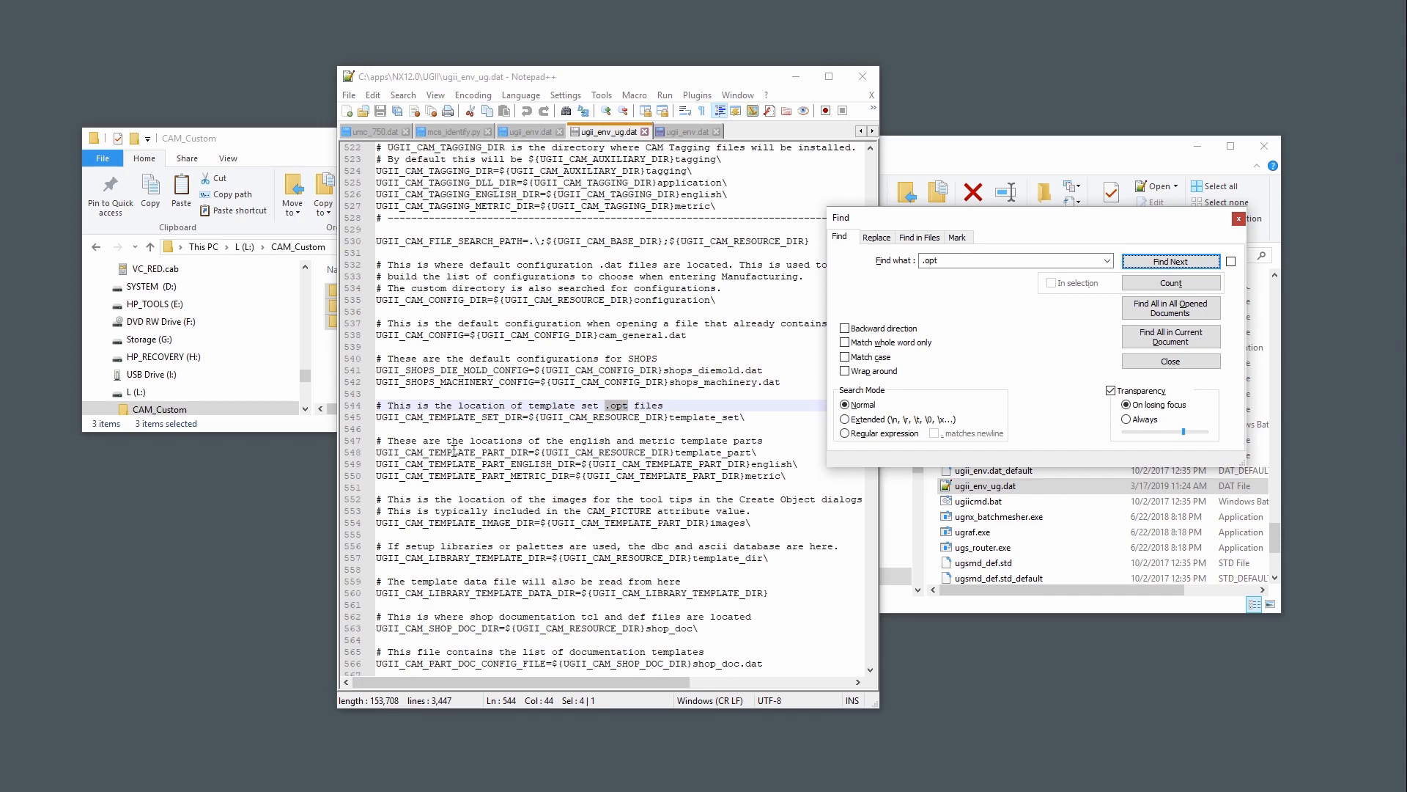
Copy the UGII_CAM_TEMPLATE_SET_DIR line from ugii_env_ug.dat into the custom ugii_env.dat, below the L:\CAM_Custom\ path
left_click_drag(751, 424, 383, 423)
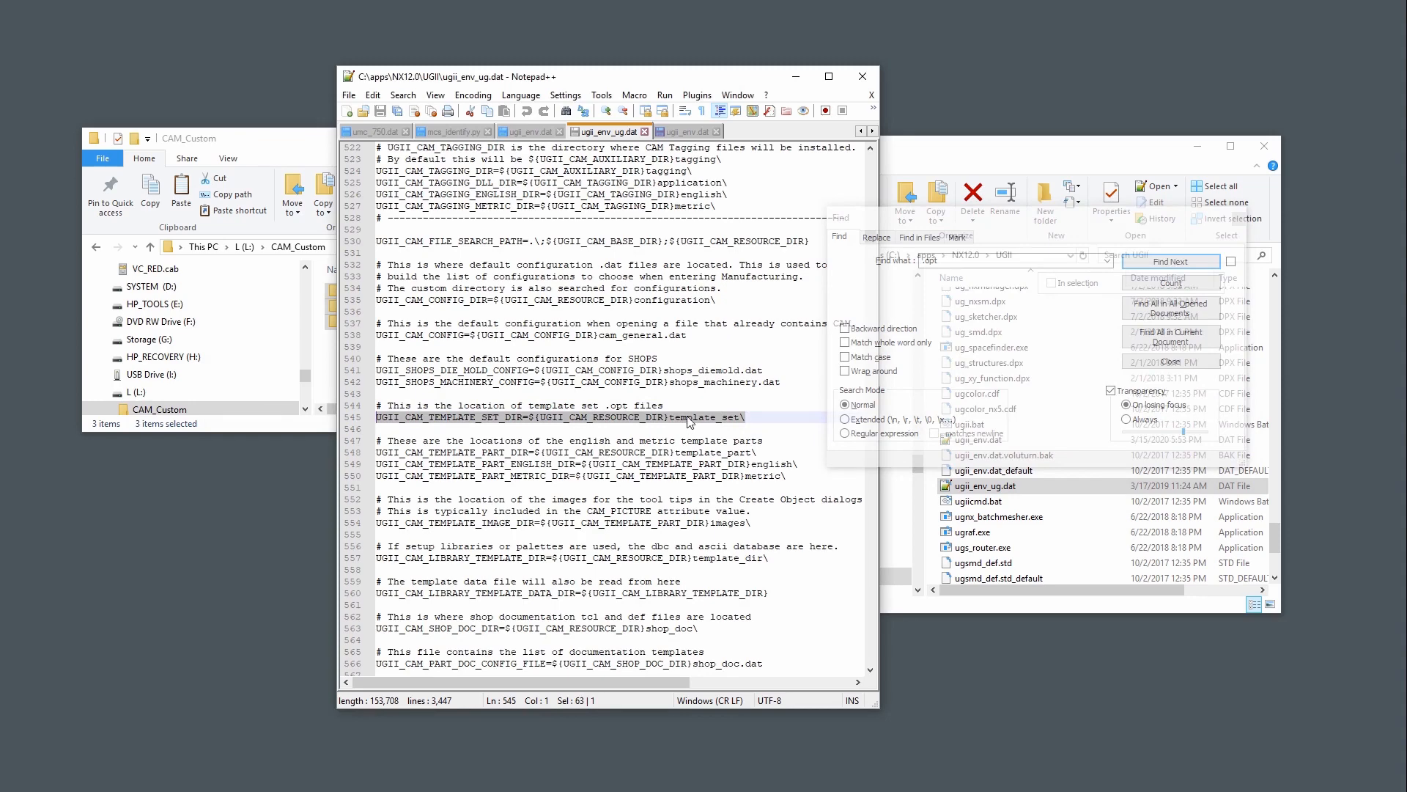
right_click(621, 418)
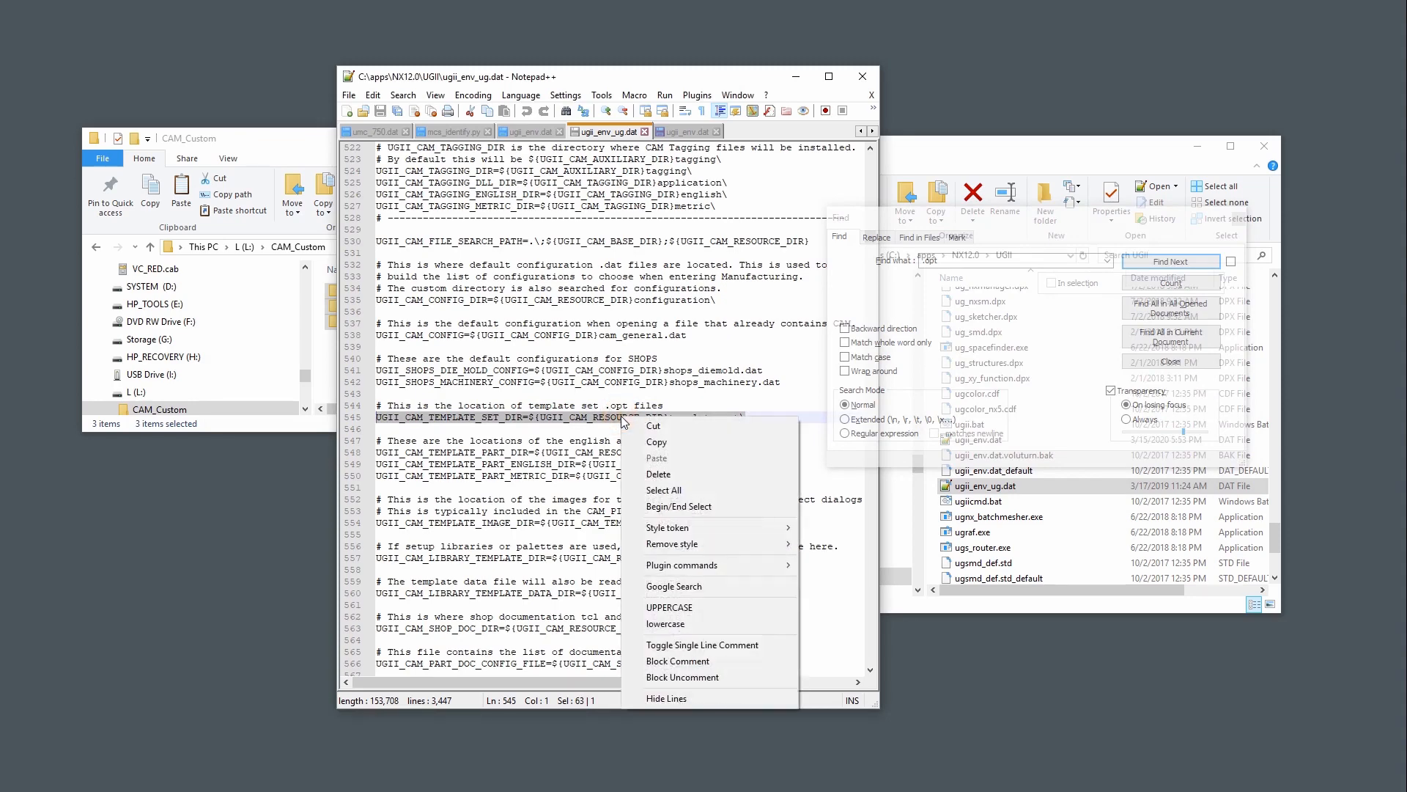
left_click(656, 442)
left_click(687, 132)
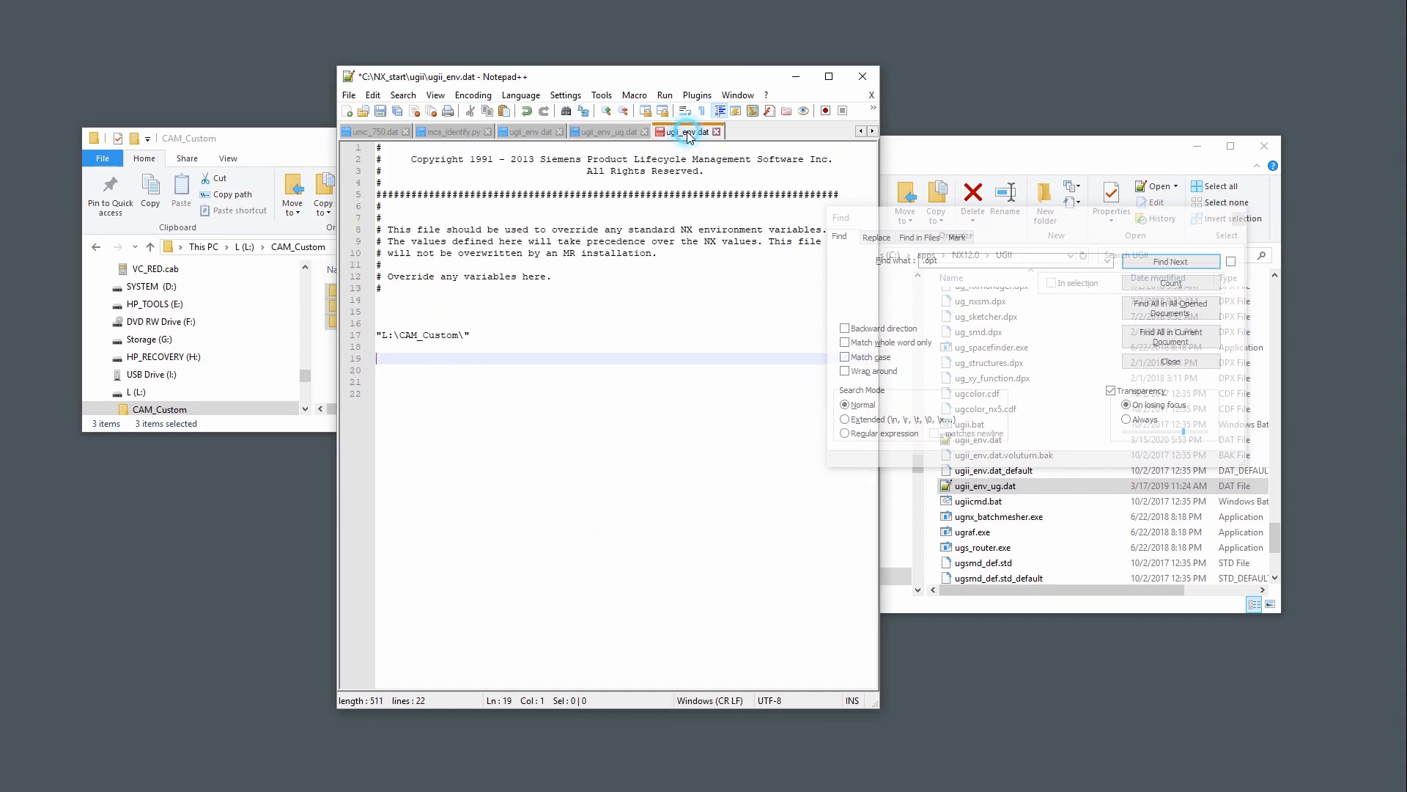
right_click(399, 362)
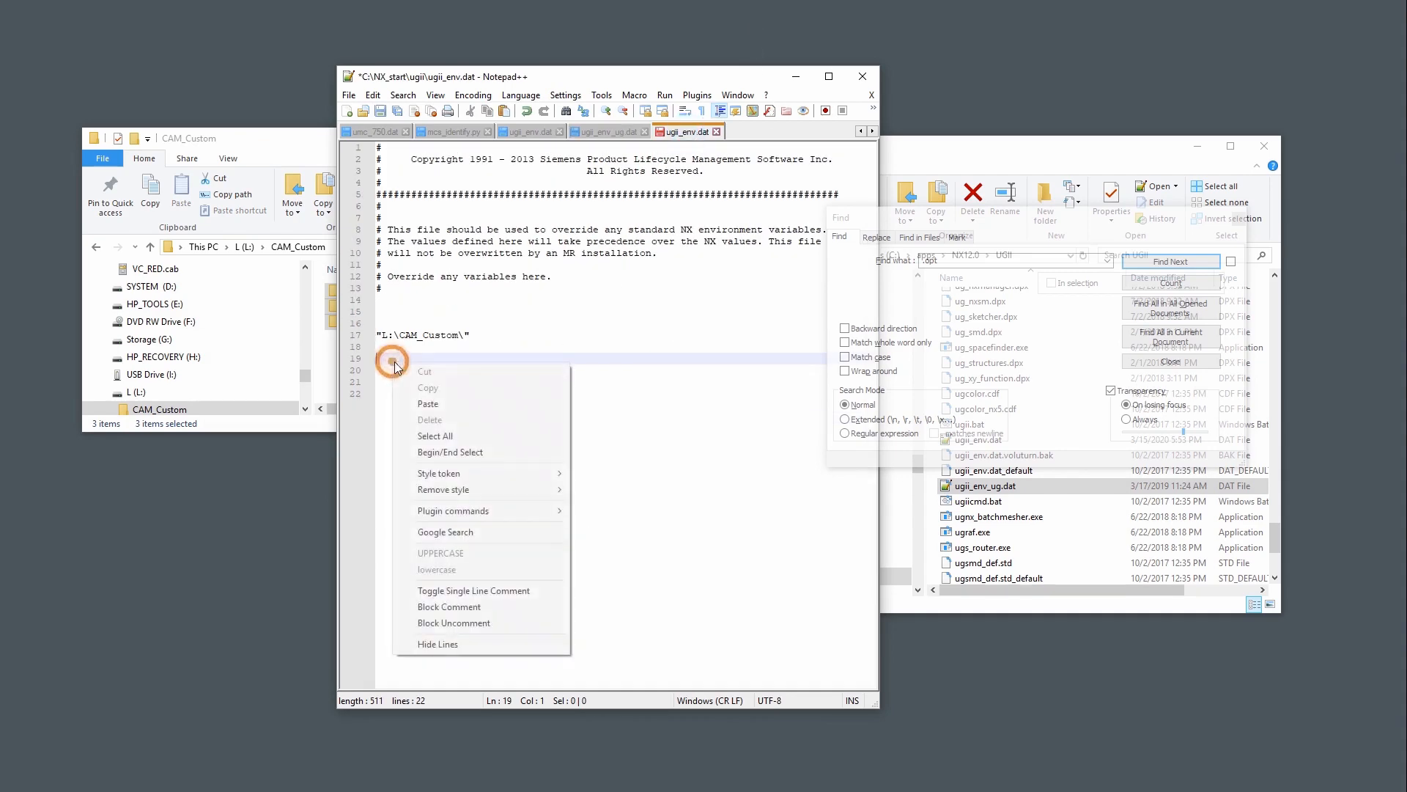
left_click(439, 411)
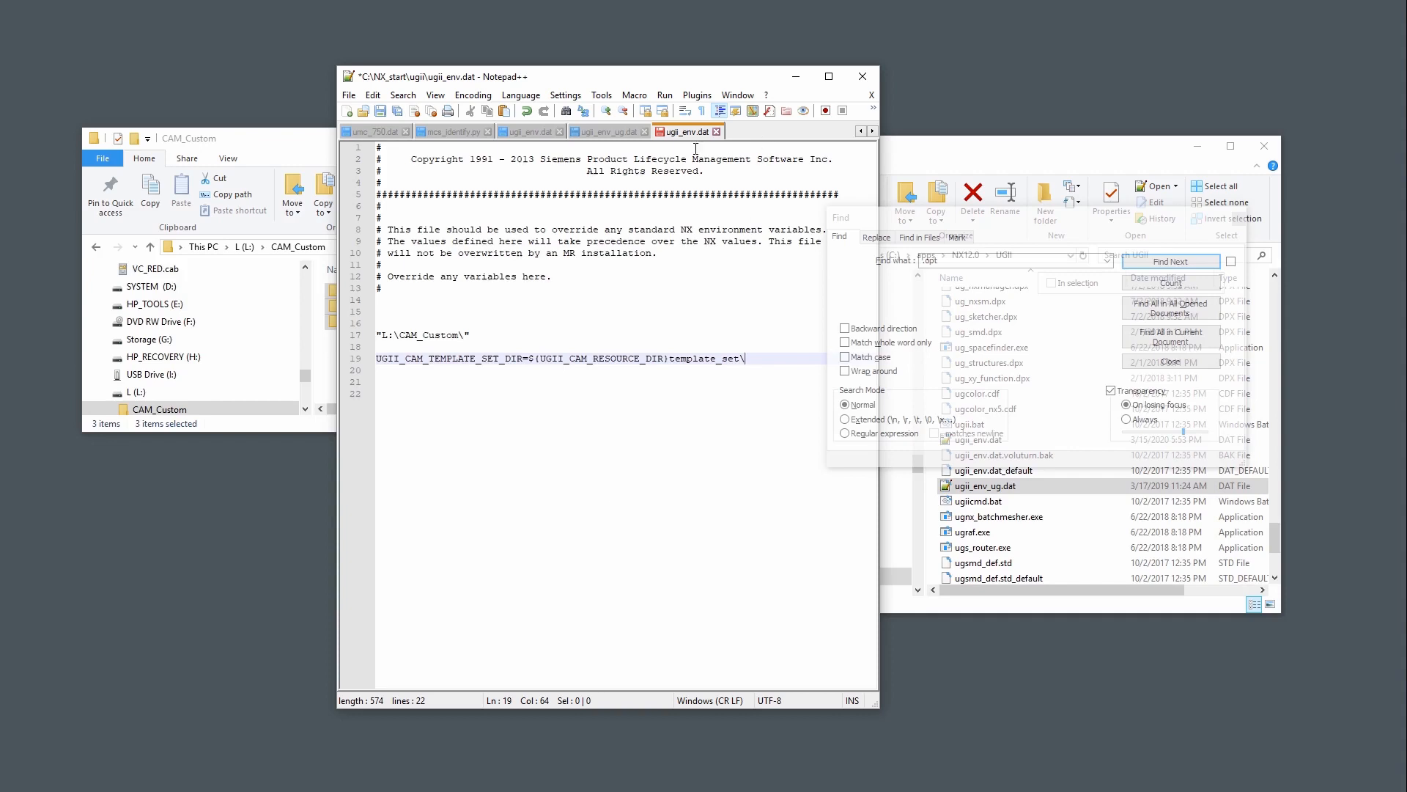
Copy the UGII_CAM_TEMPLATE_PART_DIR line from ugii_env_ug.dat into the custom ugii_env.dat, below the template set line
left_click(602, 132)
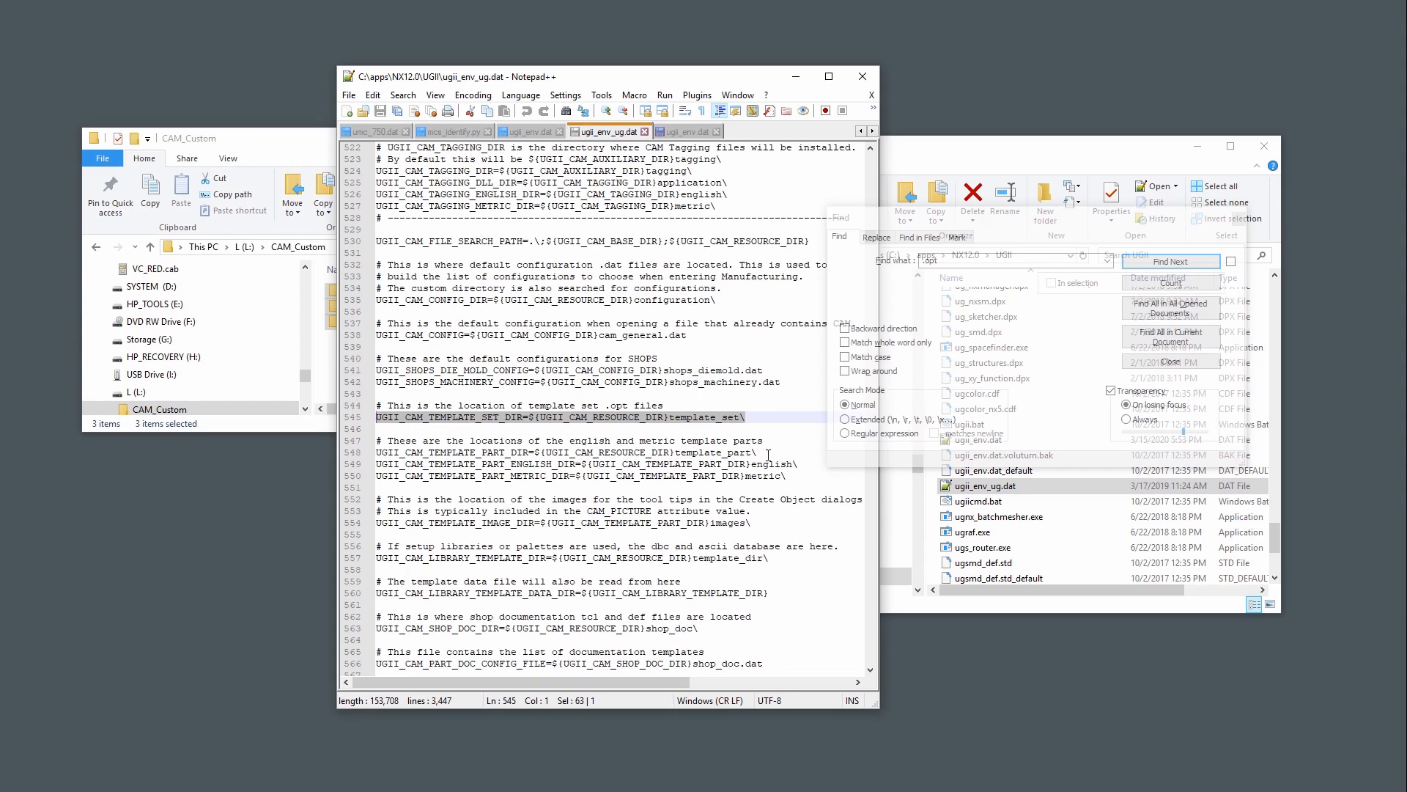
left_click_drag(769, 452, 377, 452)
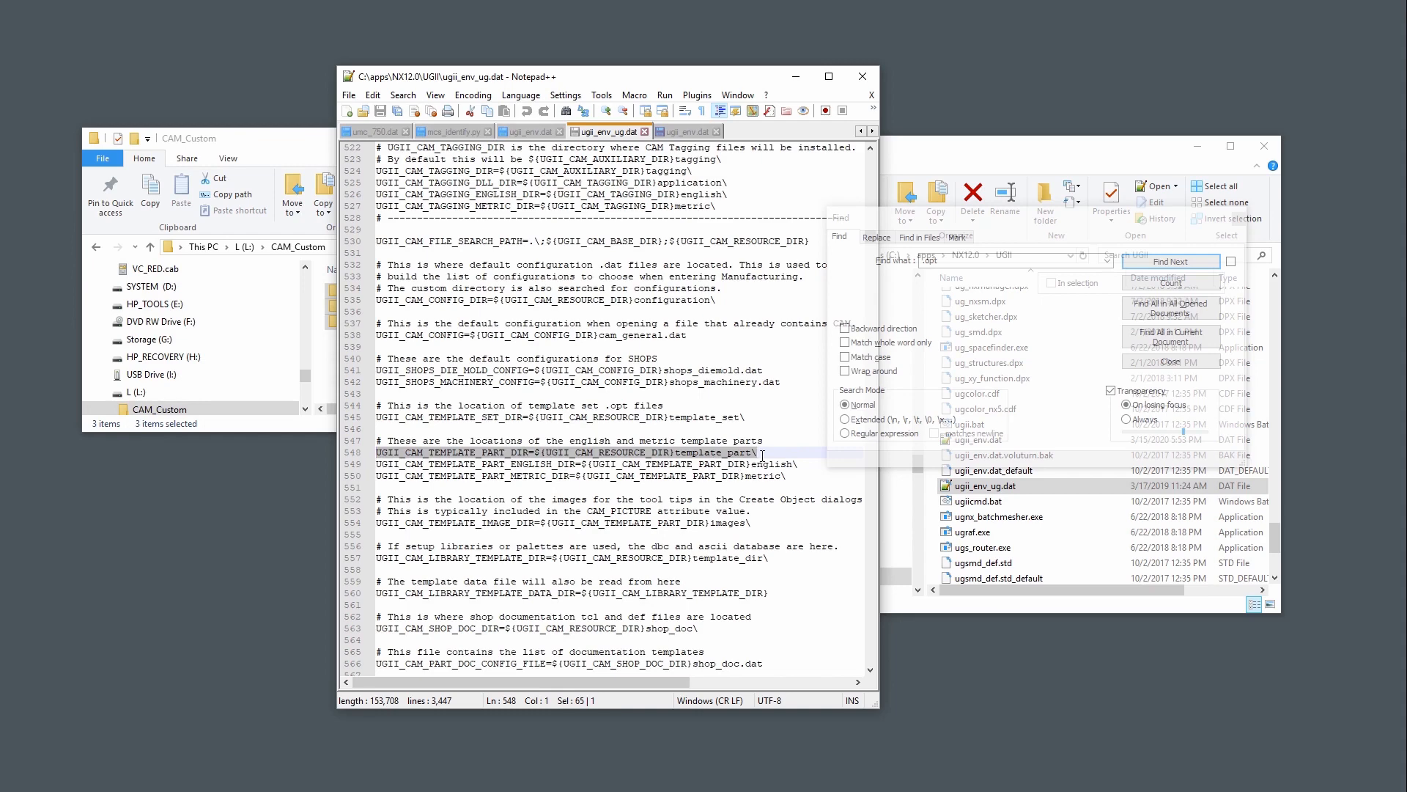
right_click(618, 459)
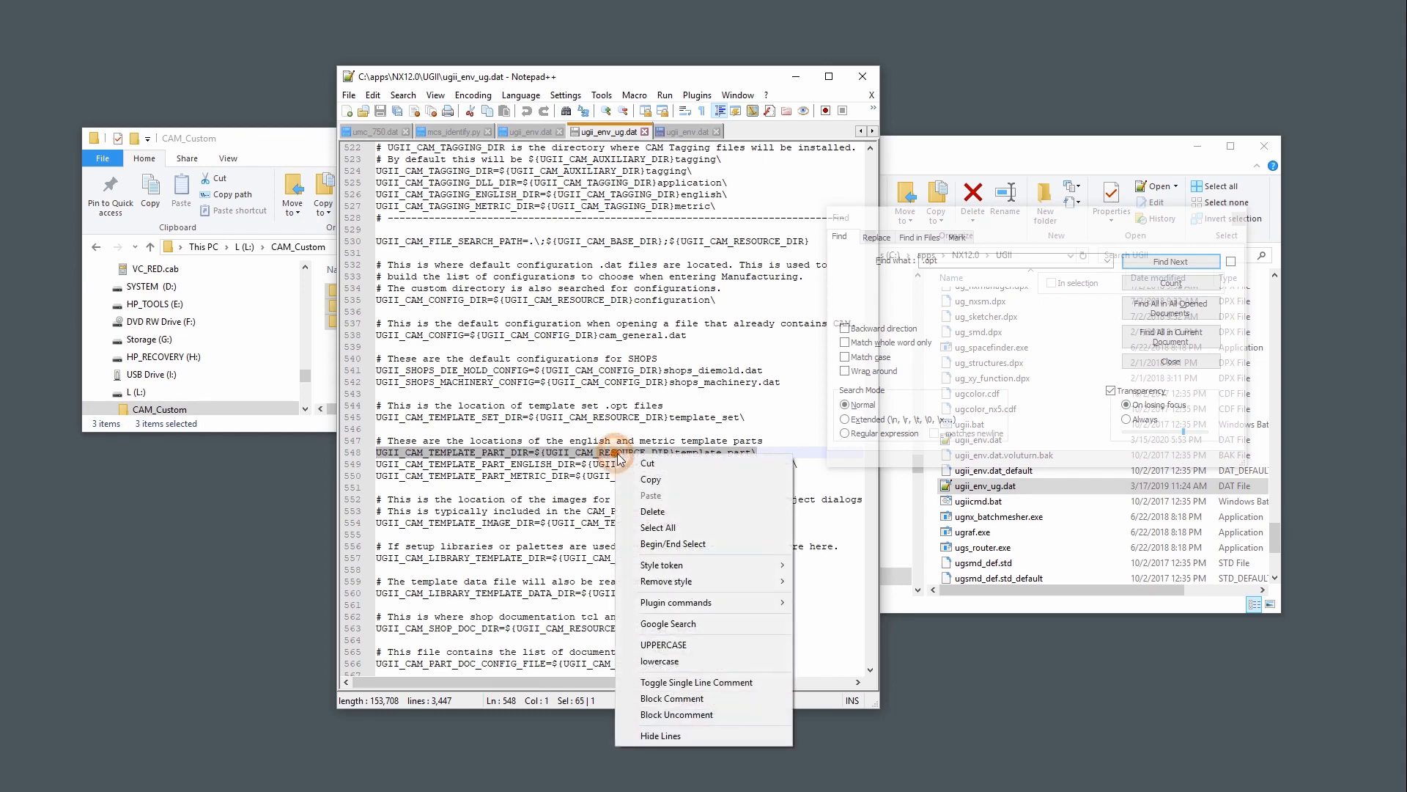
left_click(659, 480)
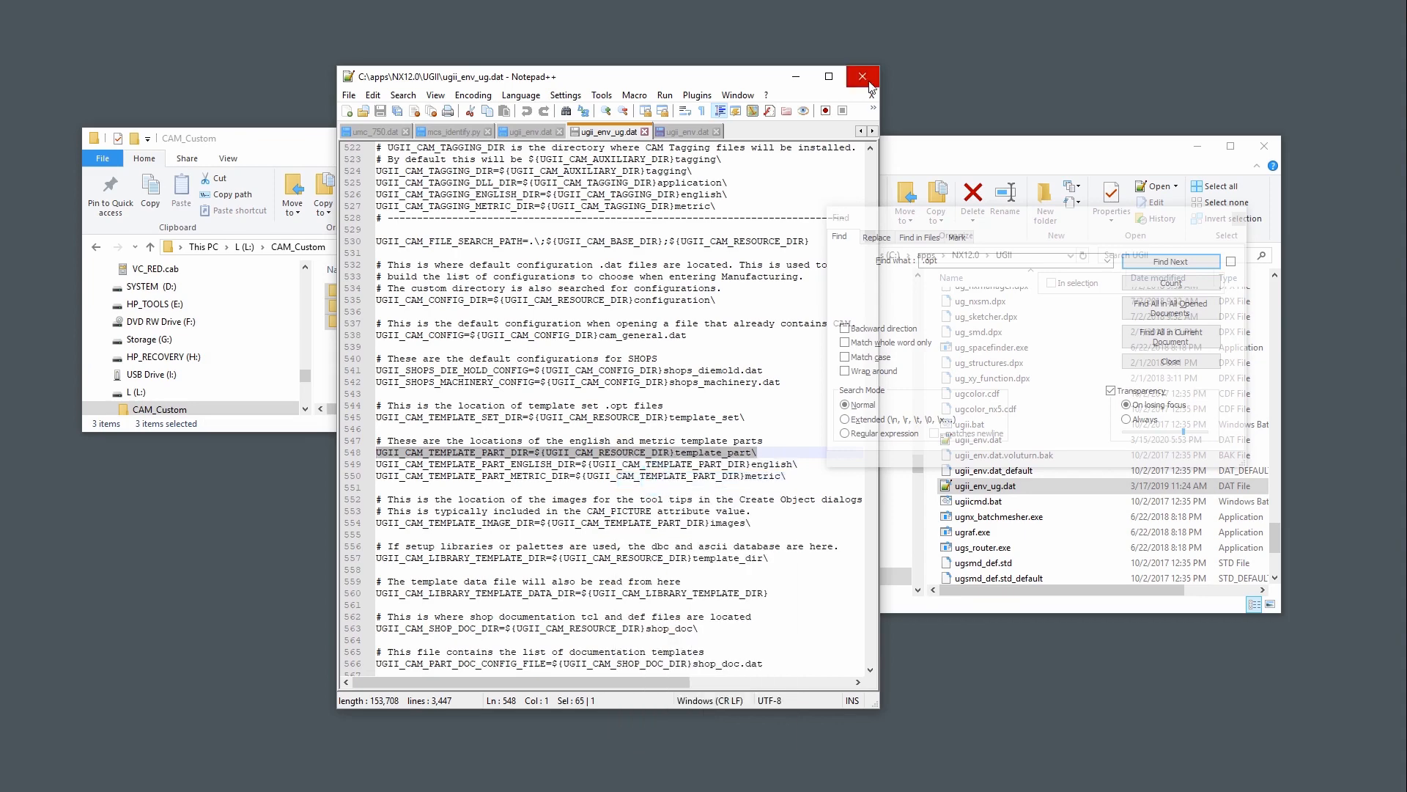
left_click(687, 135)
left_click(430, 395)
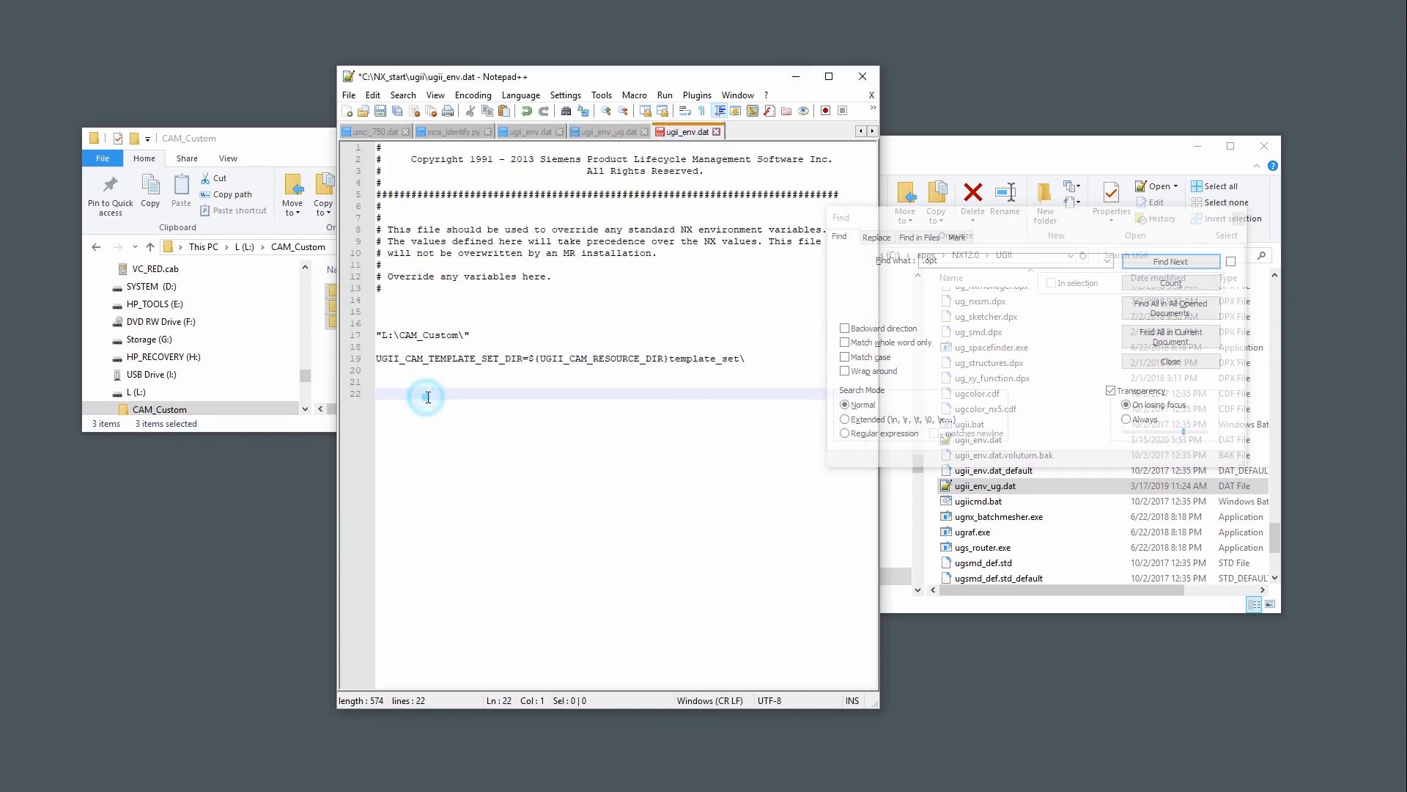
right_click(428, 396)
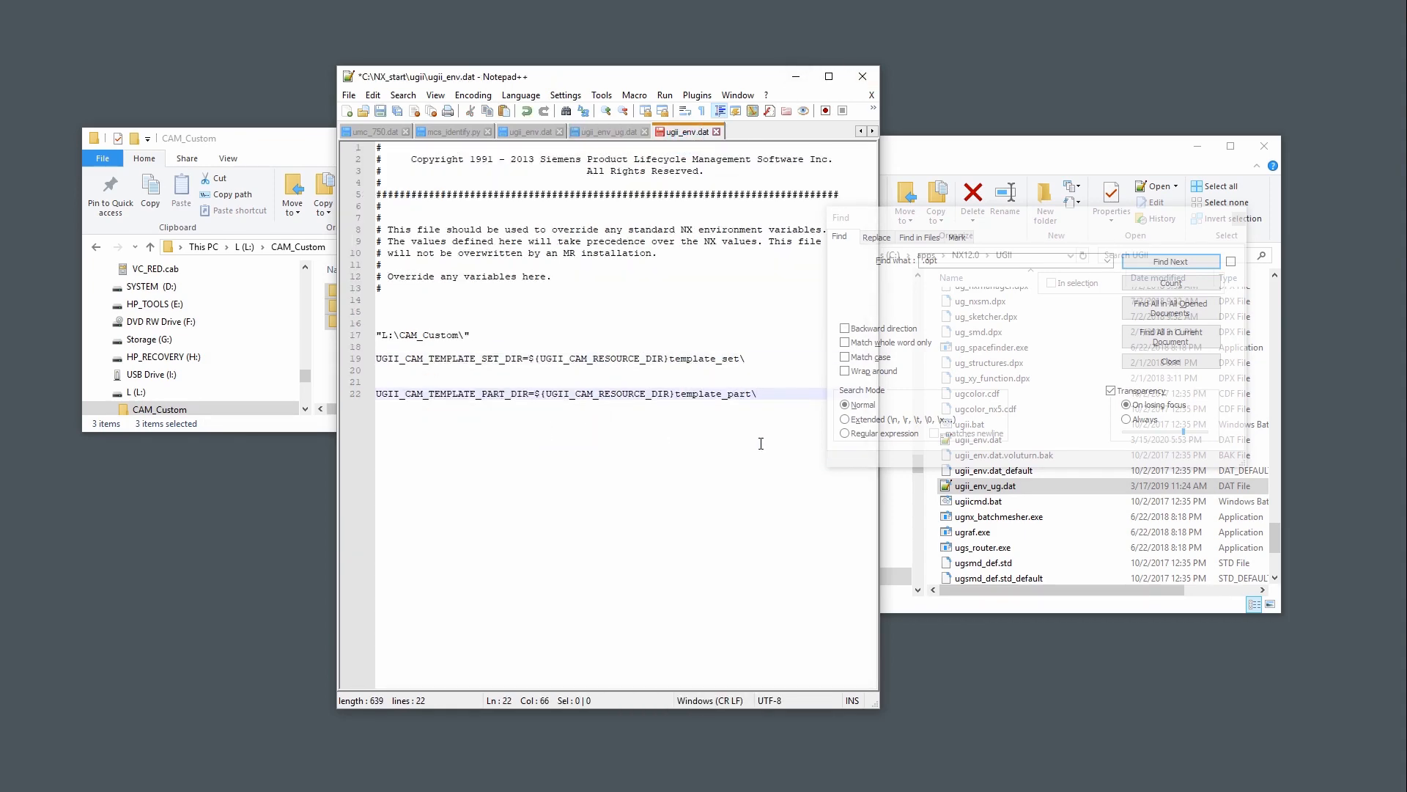
Copy the UGII_CAM_POST_DIR line from ugii_env_ug.dat onto a new line below the template part line in the custom ugii_env.dat
left_click(614, 132)
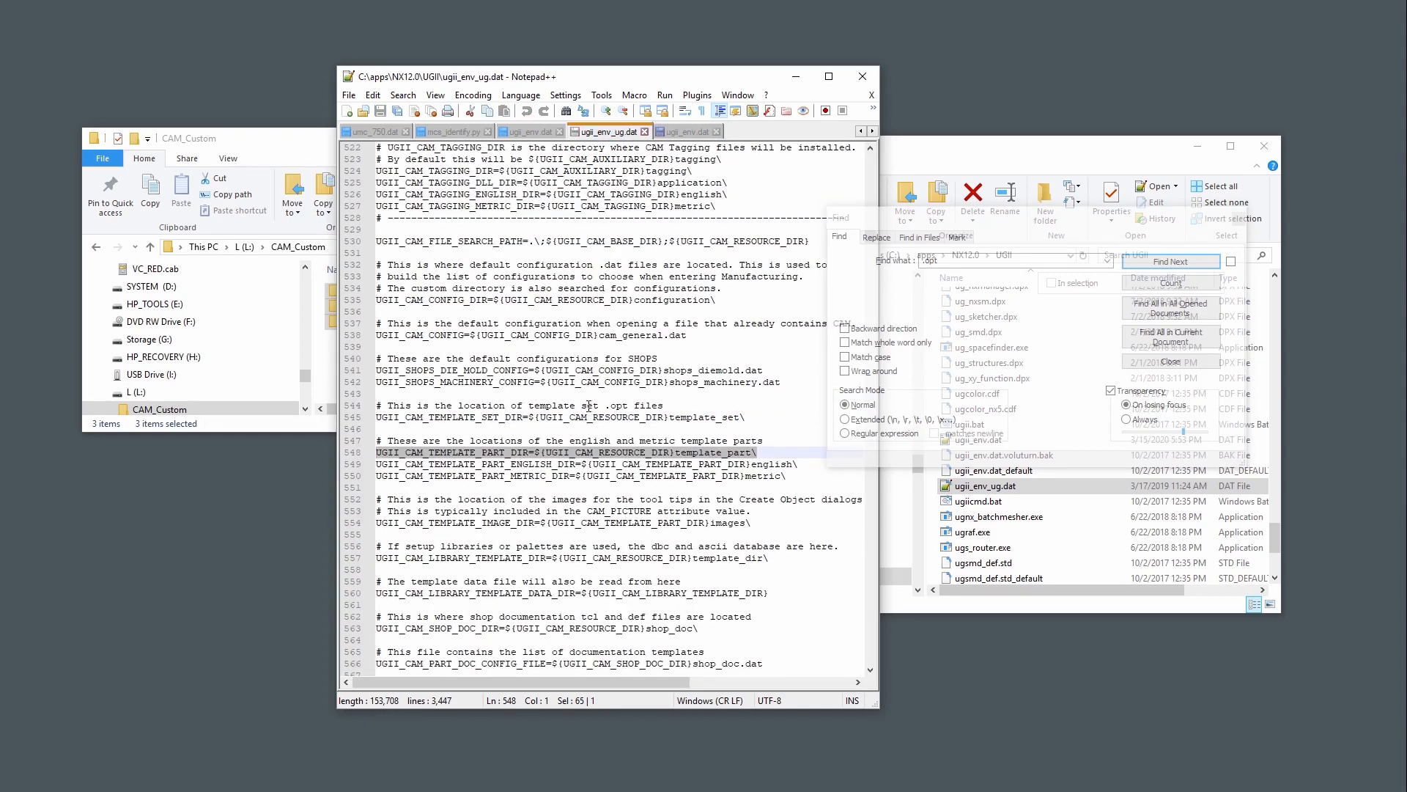
scroll(589, 406, "down", 4)
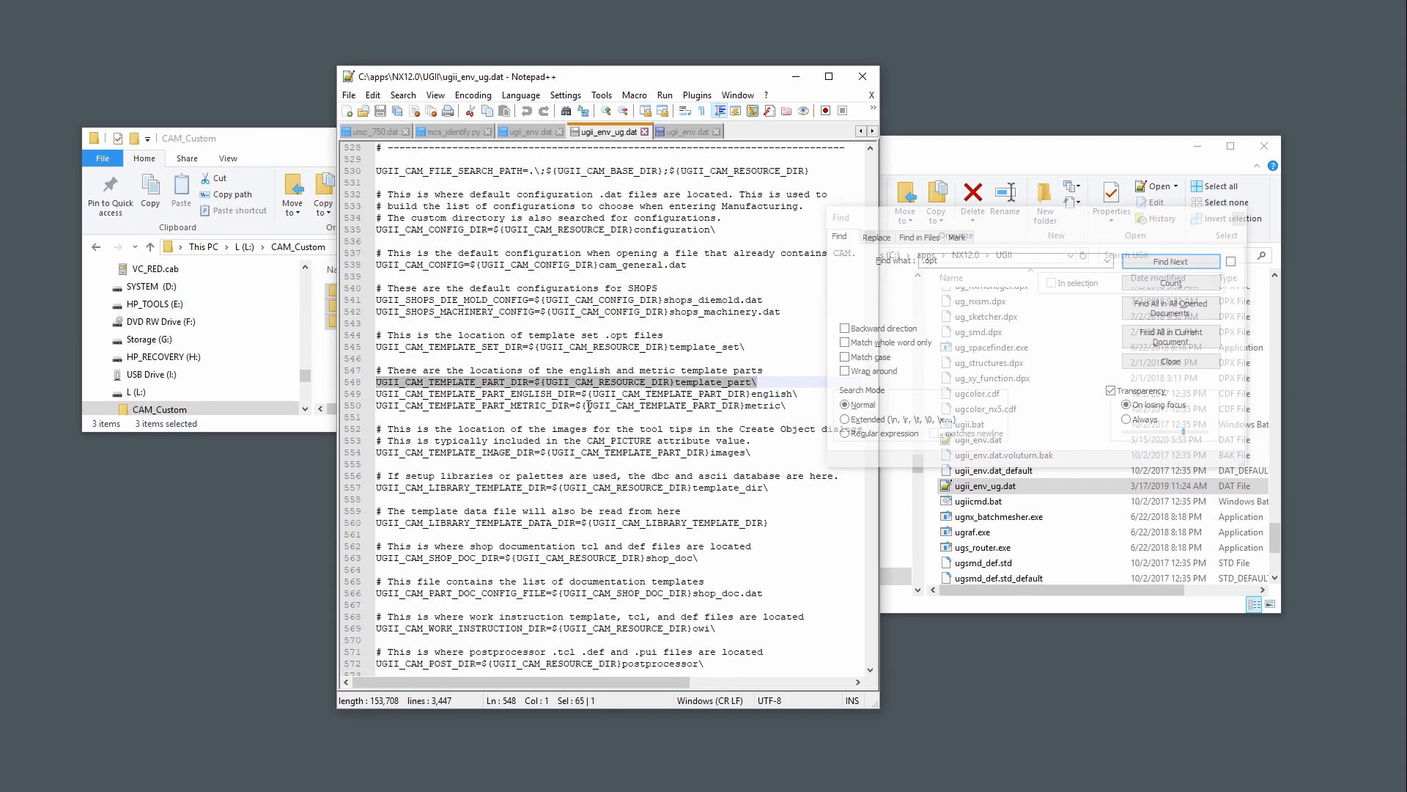
scroll(590, 405, "down", 1)
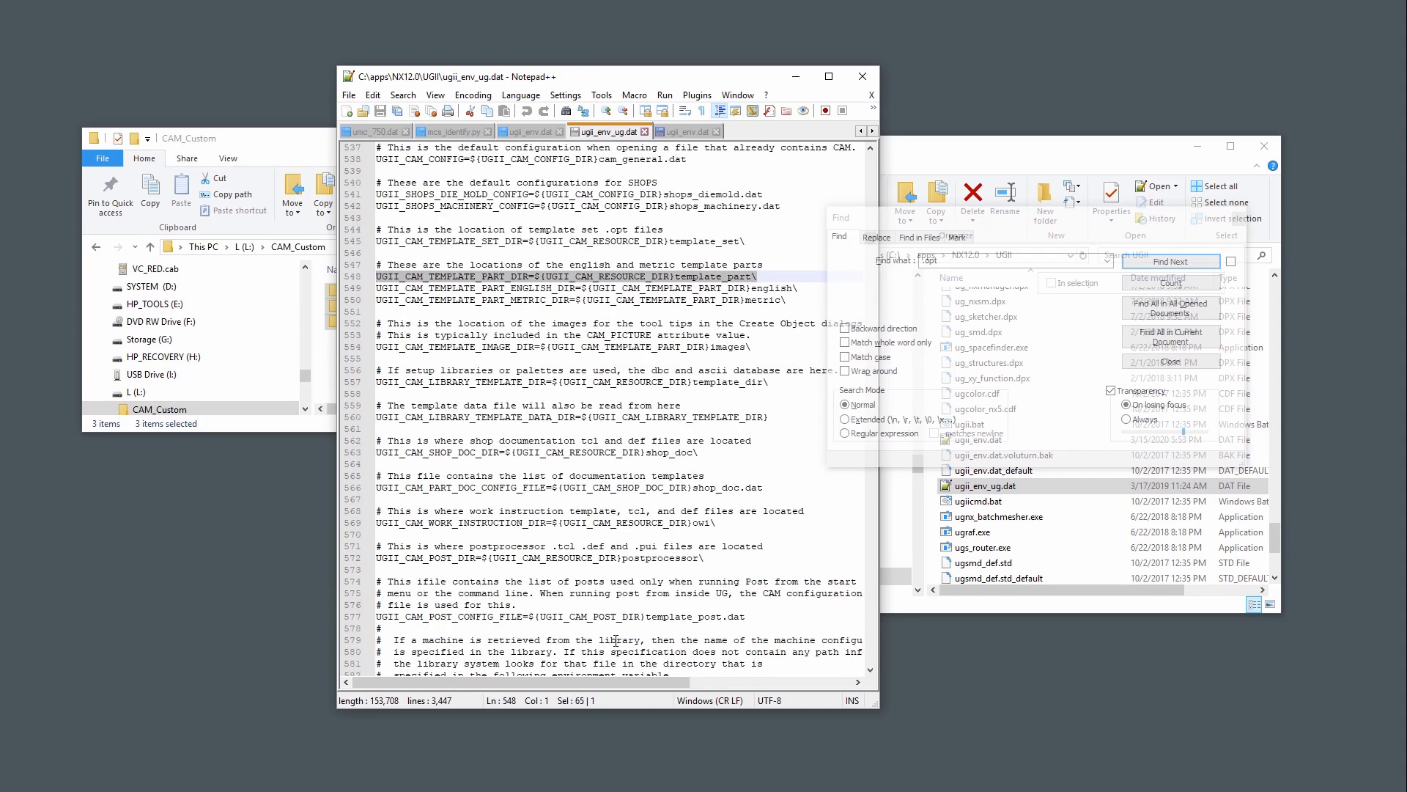
left_click_drag(708, 560, 361, 563)
right_click(423, 558)
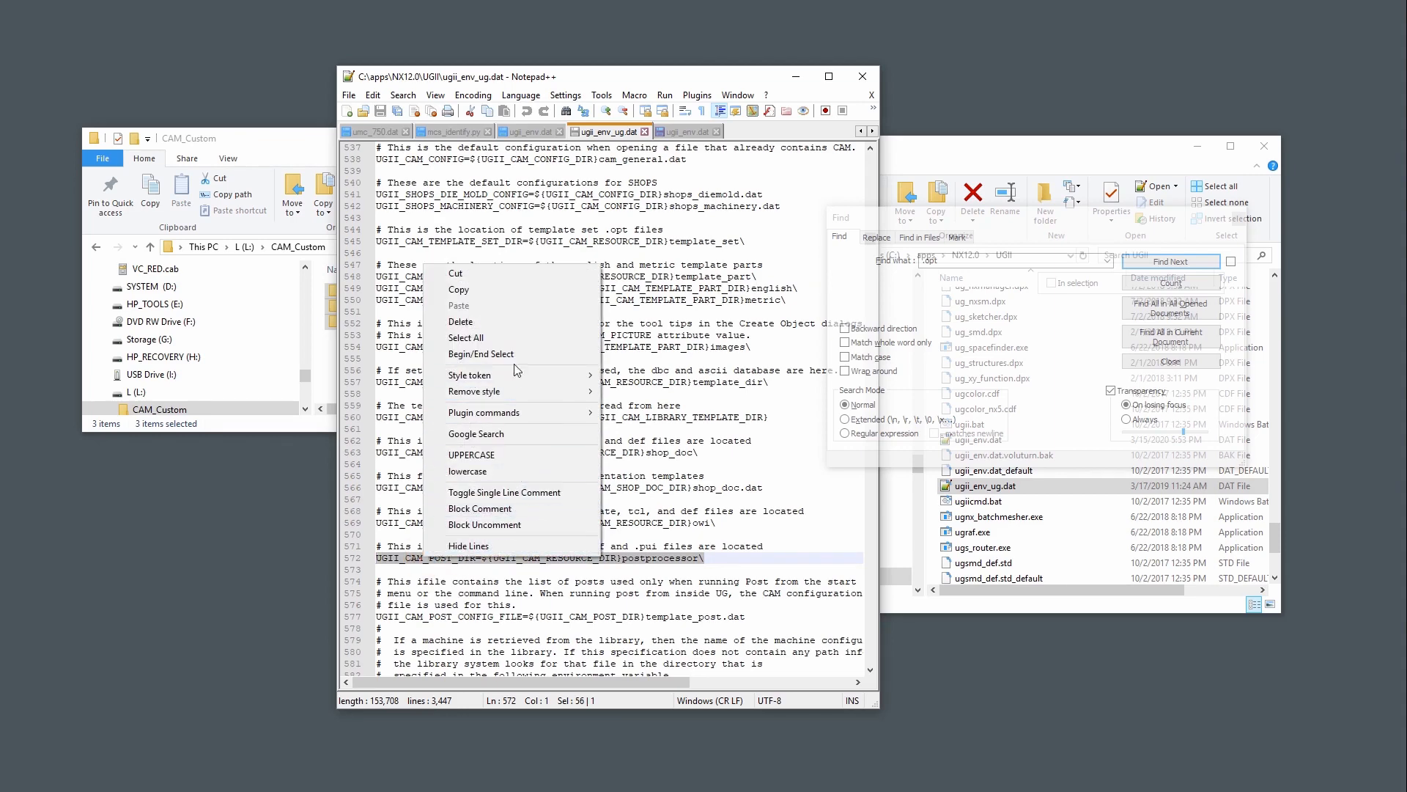
left_click(469, 288)
left_click(687, 132)
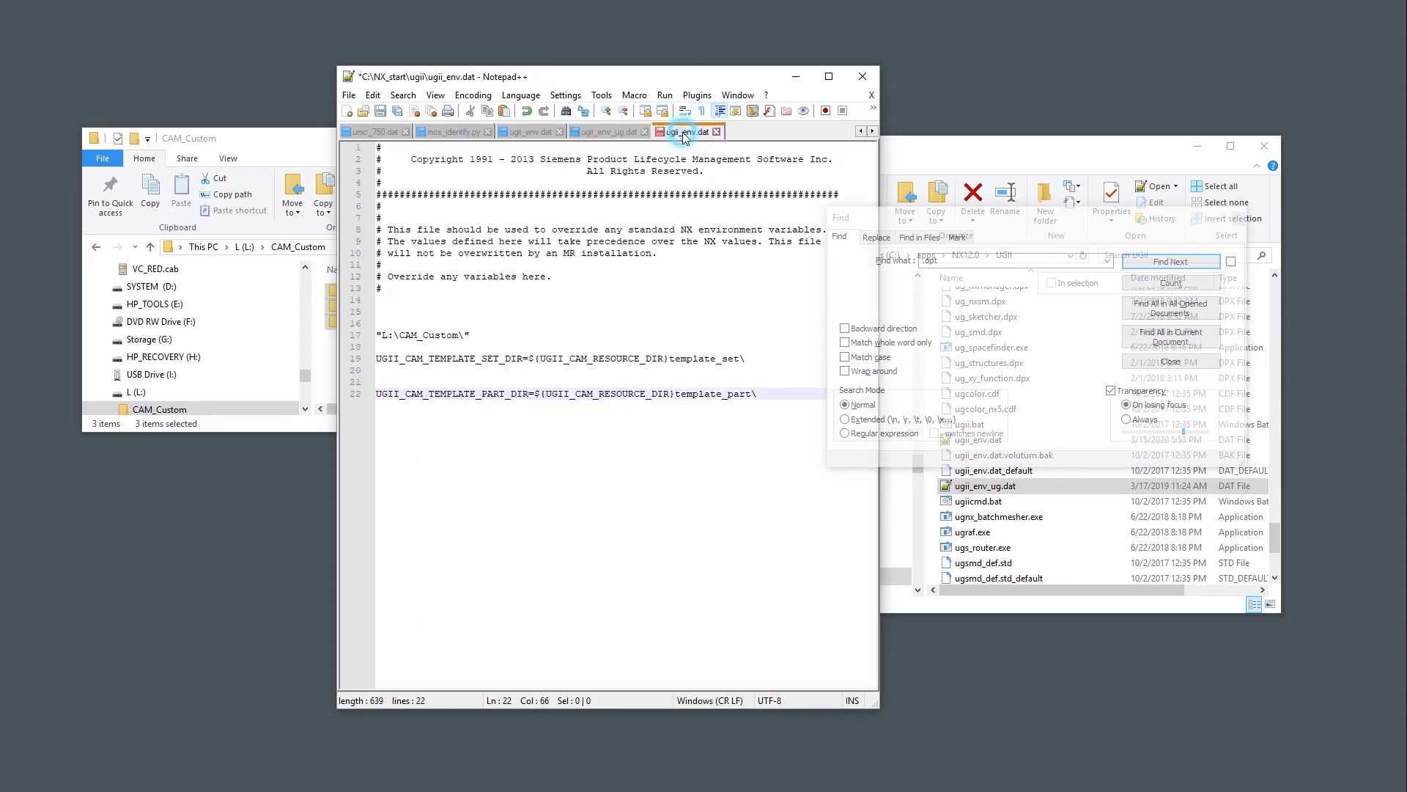
left_click(403, 430)
left_click(756, 398)
key("Return")
key("Return")
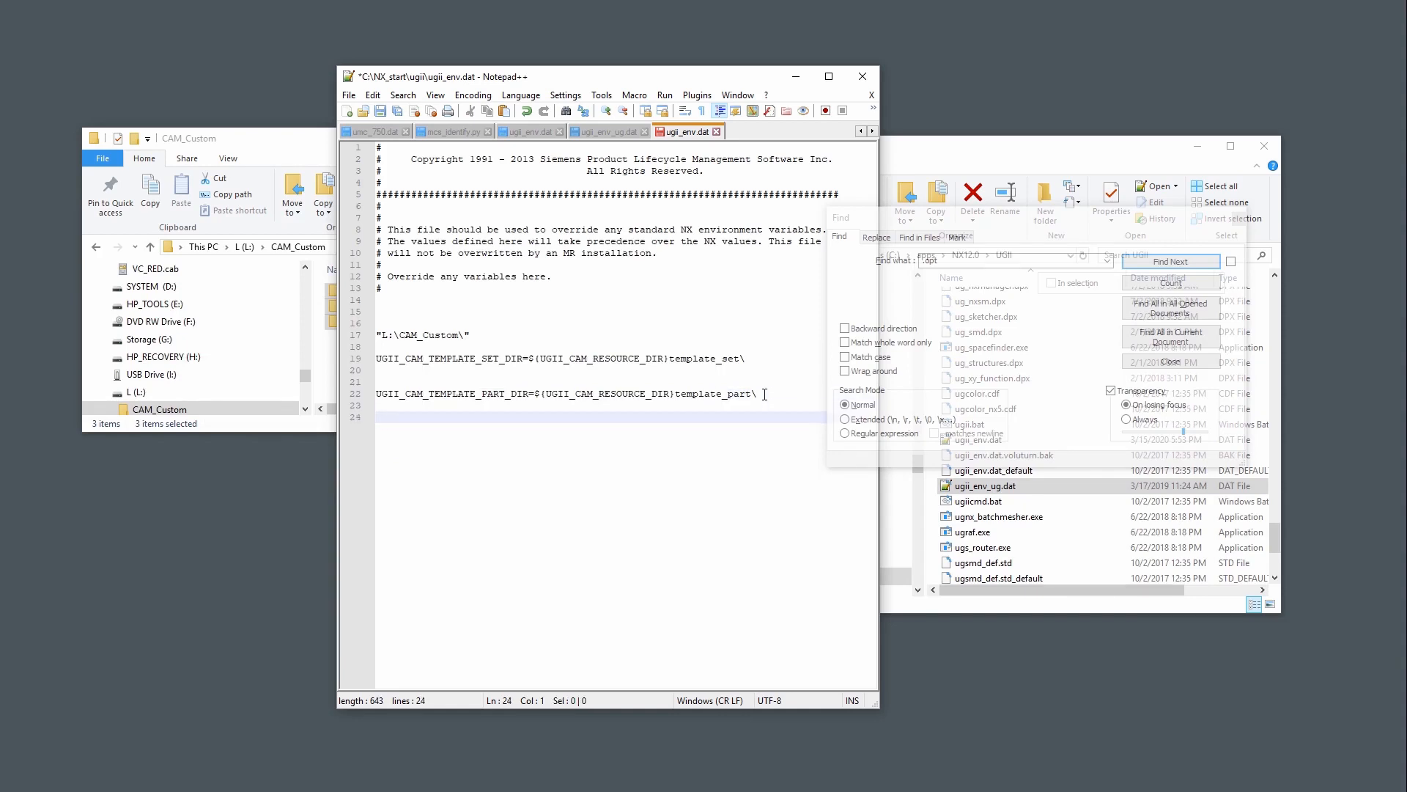
right_click(400, 420)
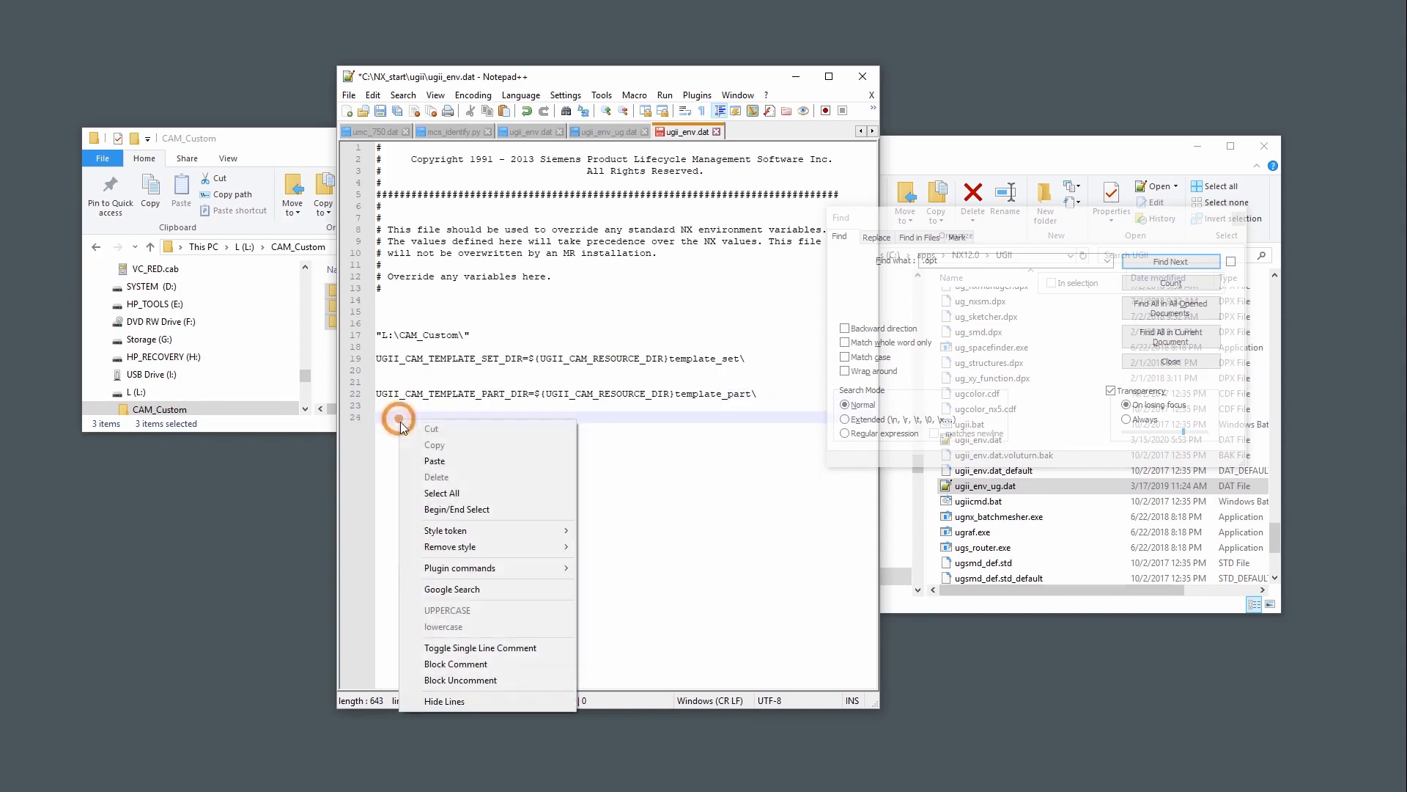
left_click(445, 461)
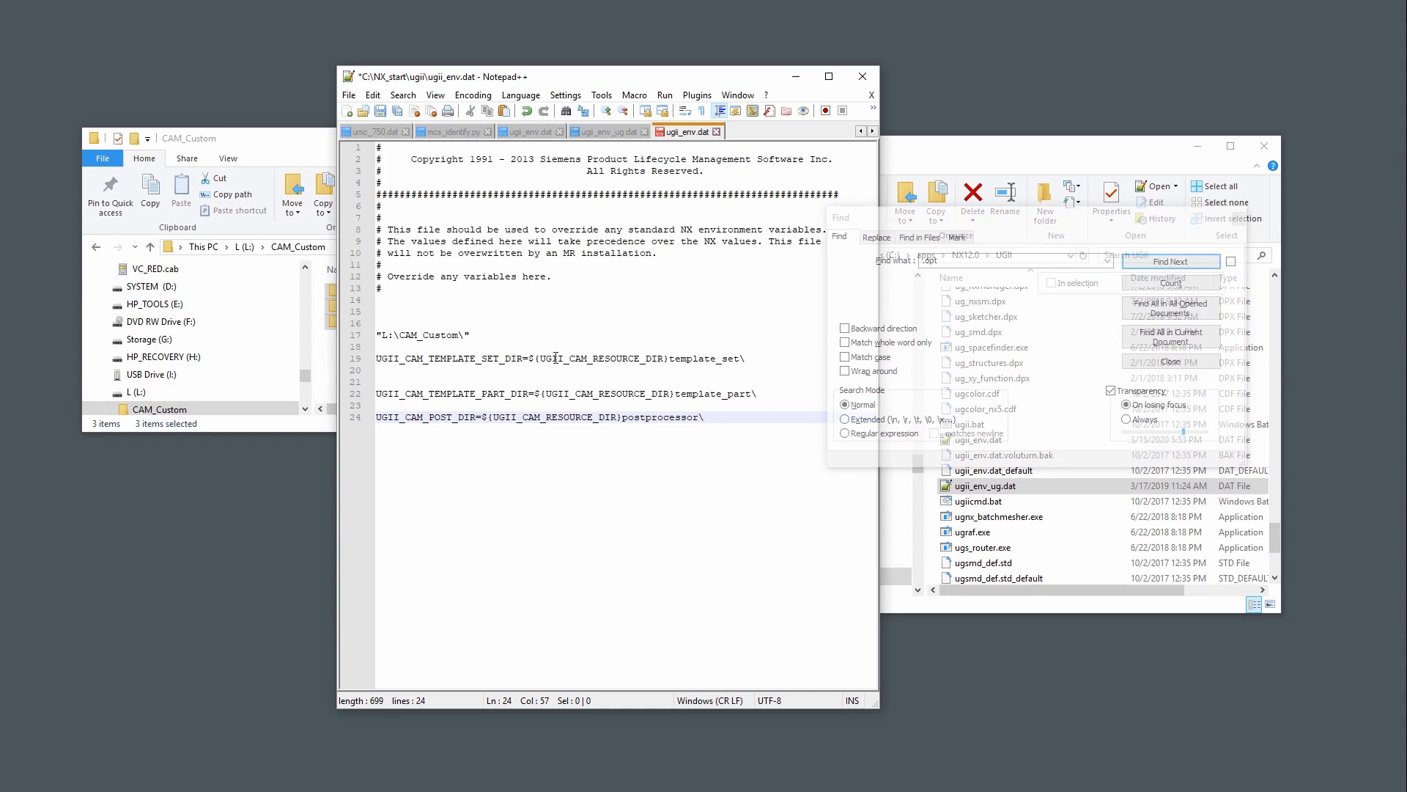
Replace ${UGII_CAM_RESOURCE_DIR} in the UGII_CAM_TEMPLATE_SET_DIR line with the L:\CAM_Custom\ path copied from line 17, including its opening quotation mark
left_click_drag(515, 76, 644, 79)
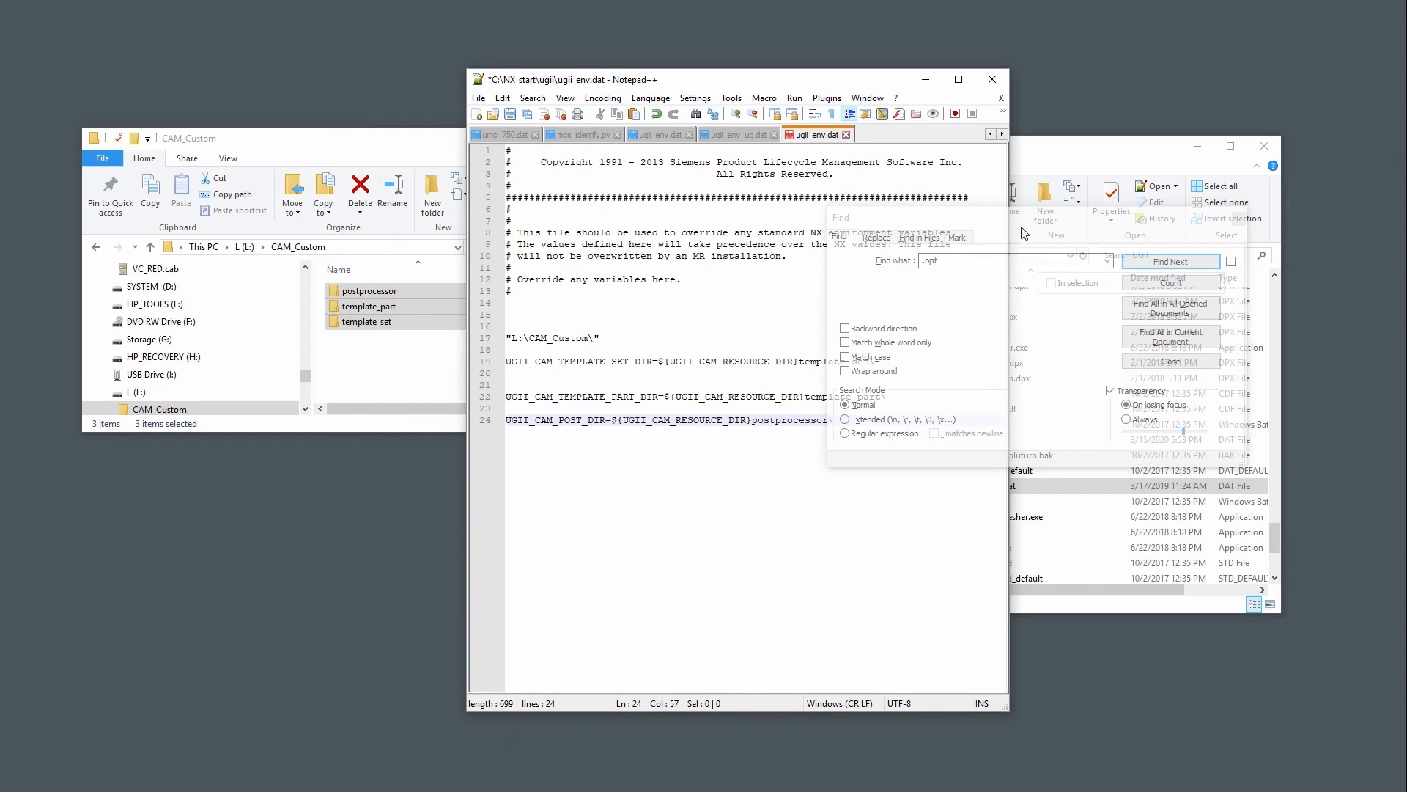
left_click_drag(1022, 223, 1215, 266)
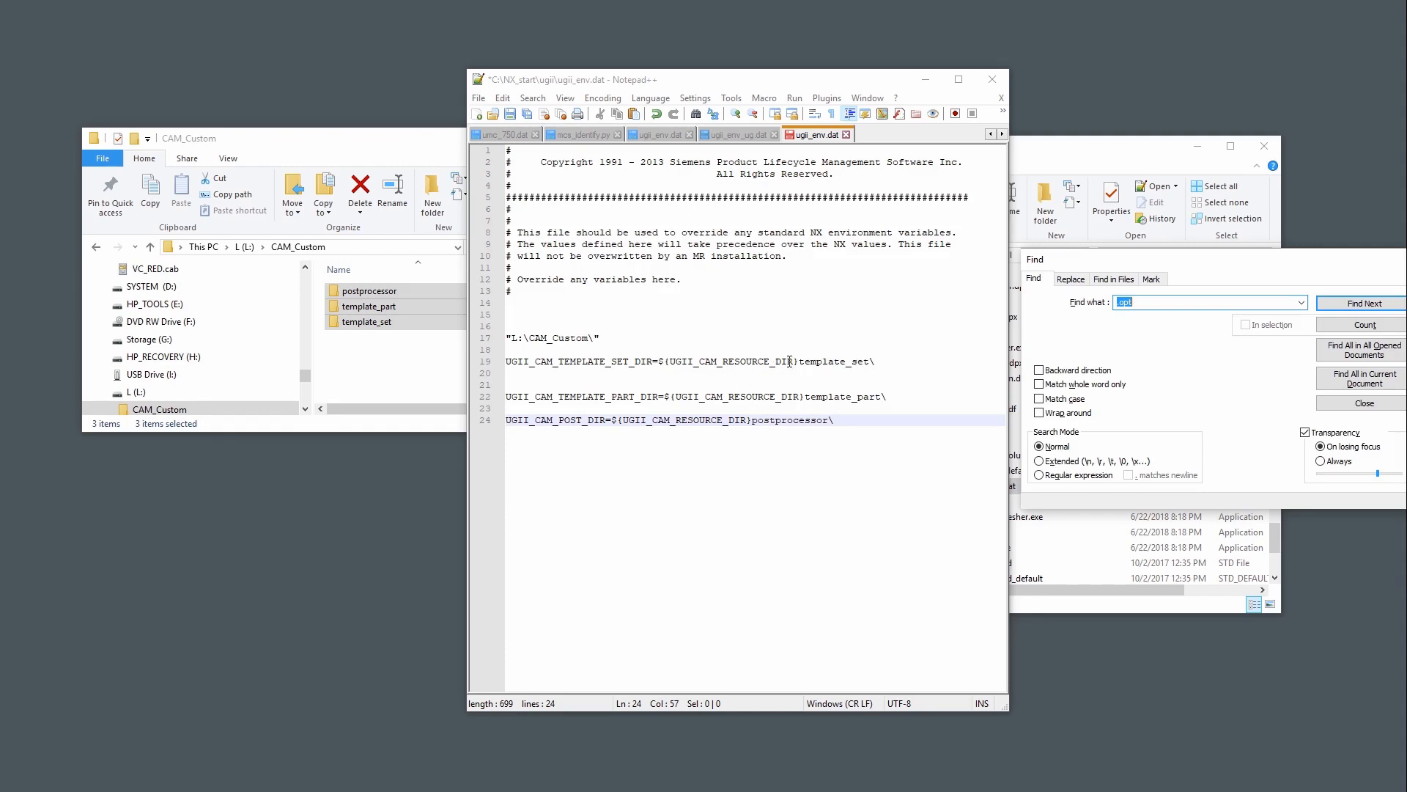
left_click(592, 338)
left_click_drag(585, 340, 506, 338)
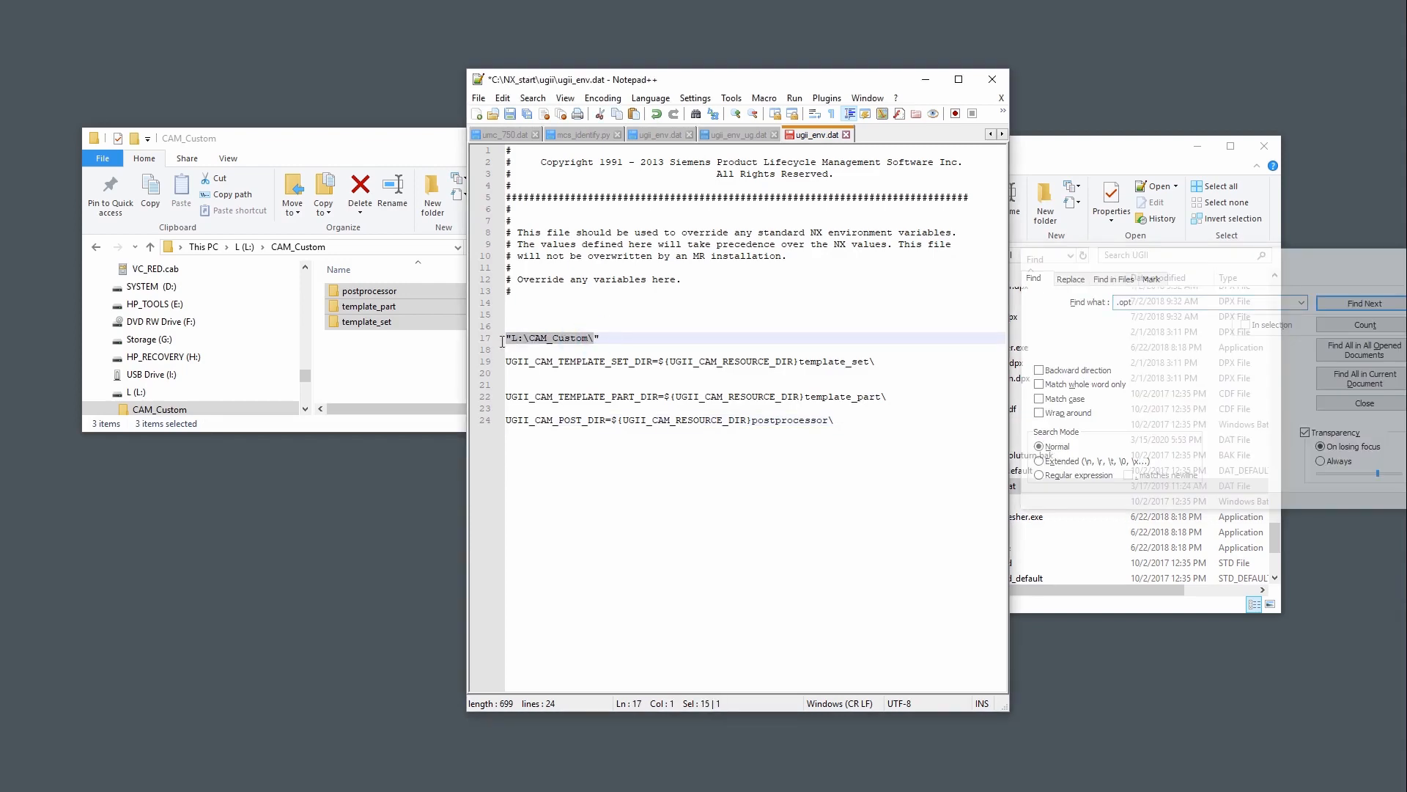
right_click(546, 343)
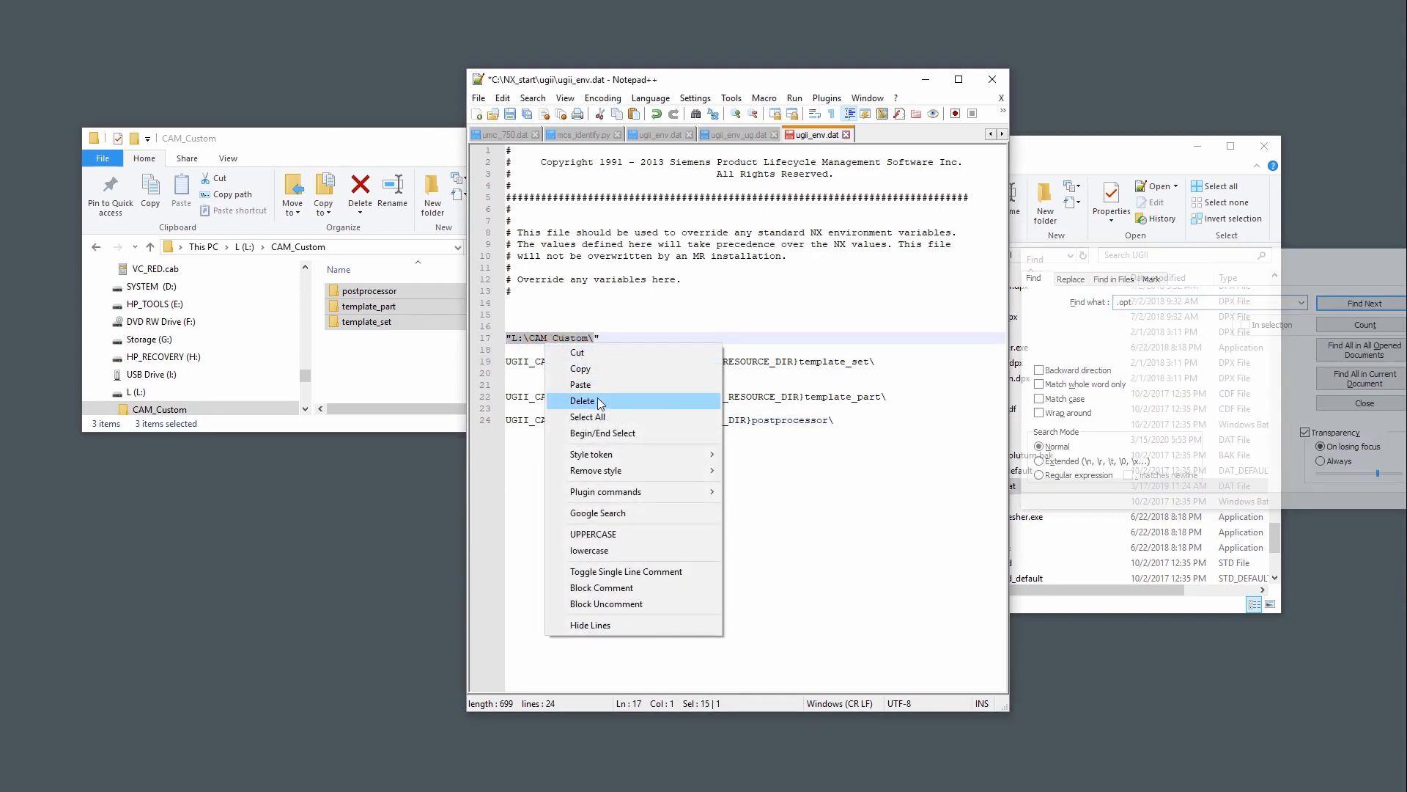
left_click(580, 369)
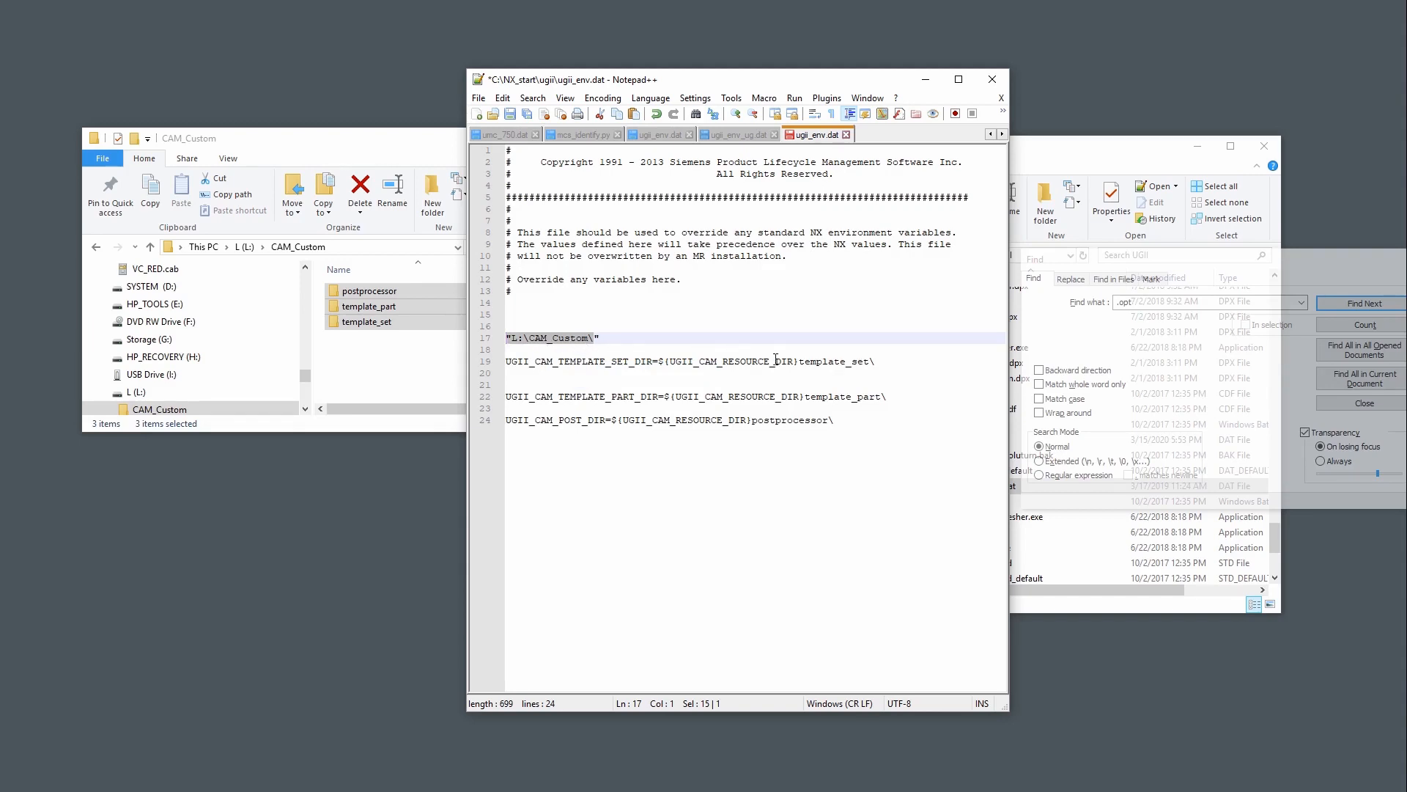
left_click_drag(797, 361, 658, 364)
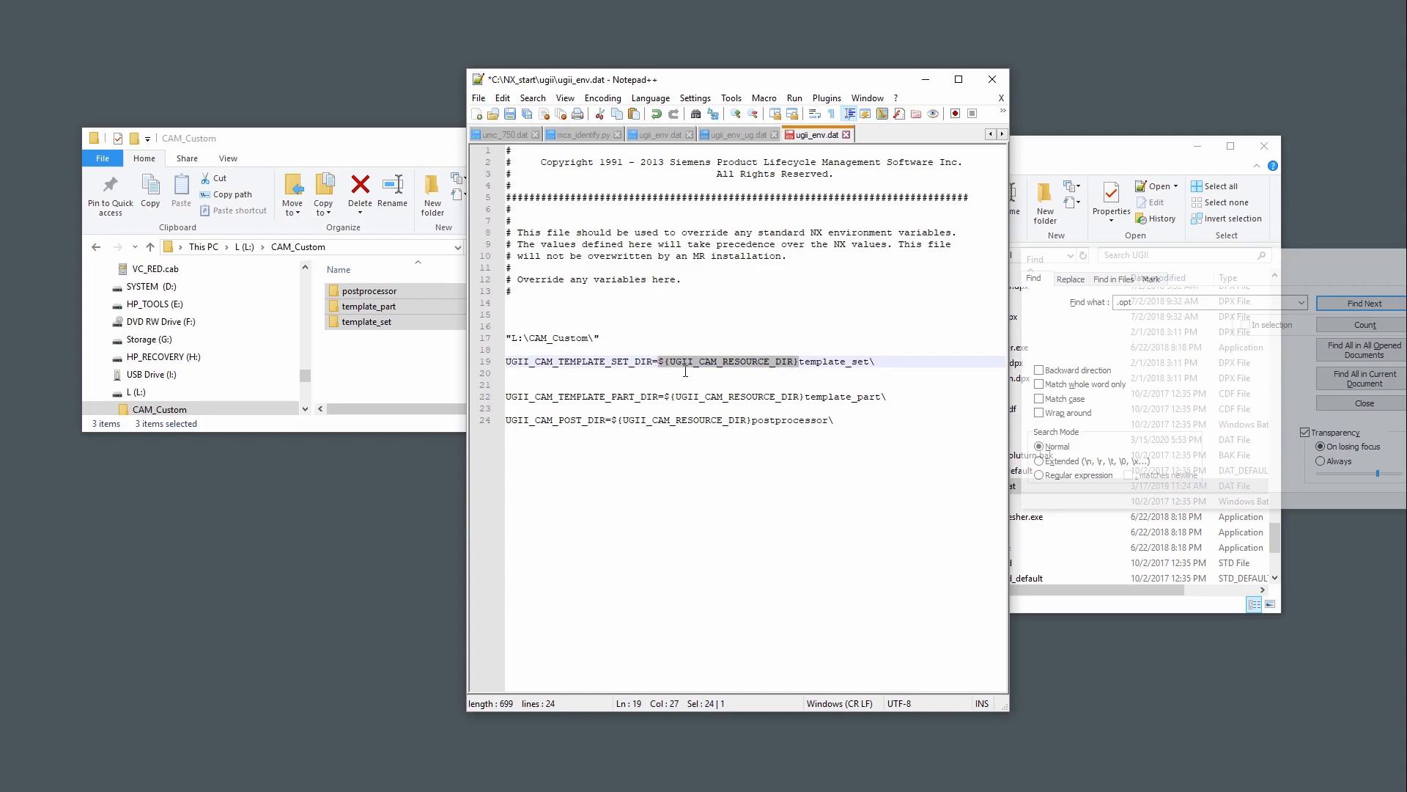
key("ctrl+v")
Replace ${UGII_CAM_RESOURCE_DIR} with "L:\CAM_Custom\ in the UGII_CAM_TEMPLATE_PART_DIR and UGII_CAM_POST_DIR lines
left_click(804, 397)
left_click_drag(804, 397, 667, 397)
key("ctrl+v")
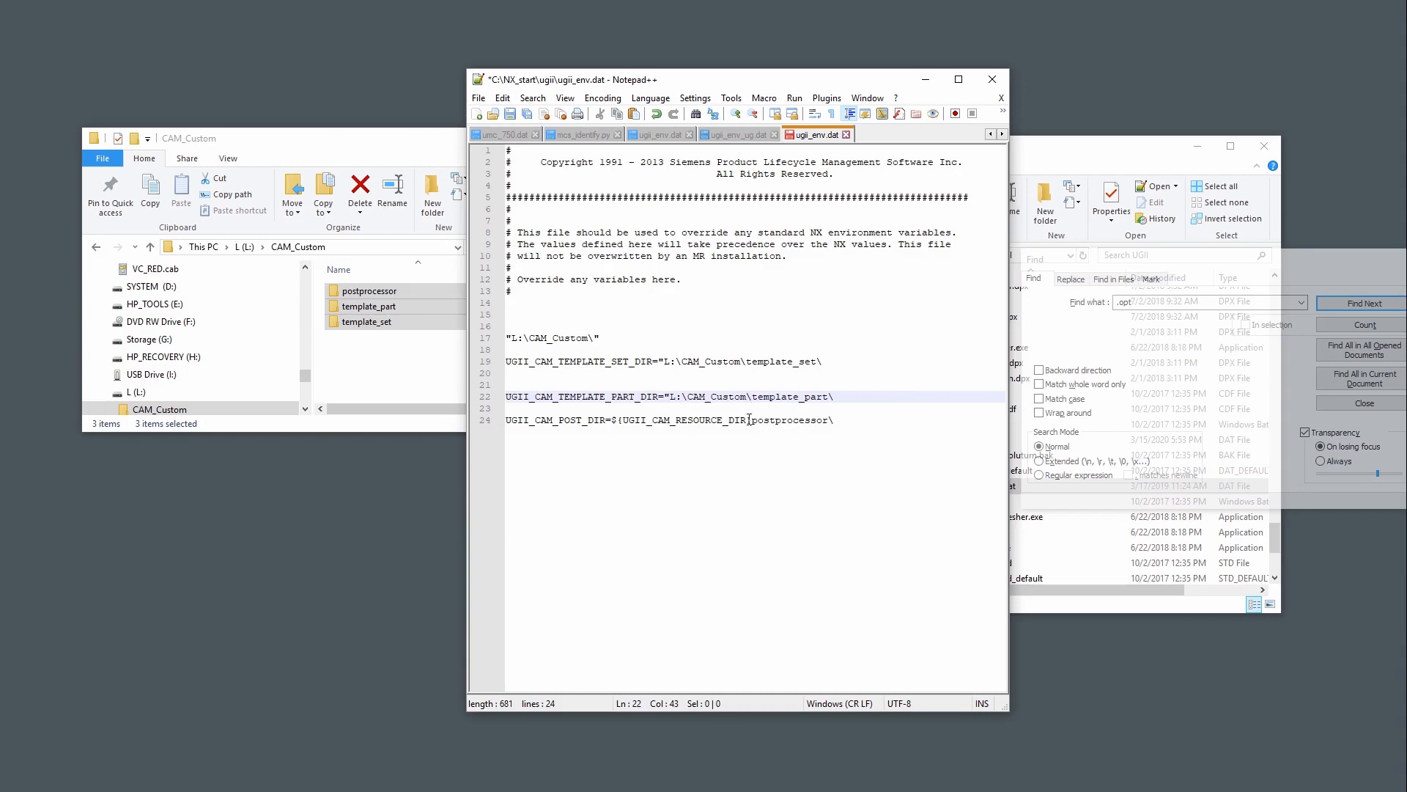
left_click_drag(749, 420, 613, 424)
key("ctrl+v")
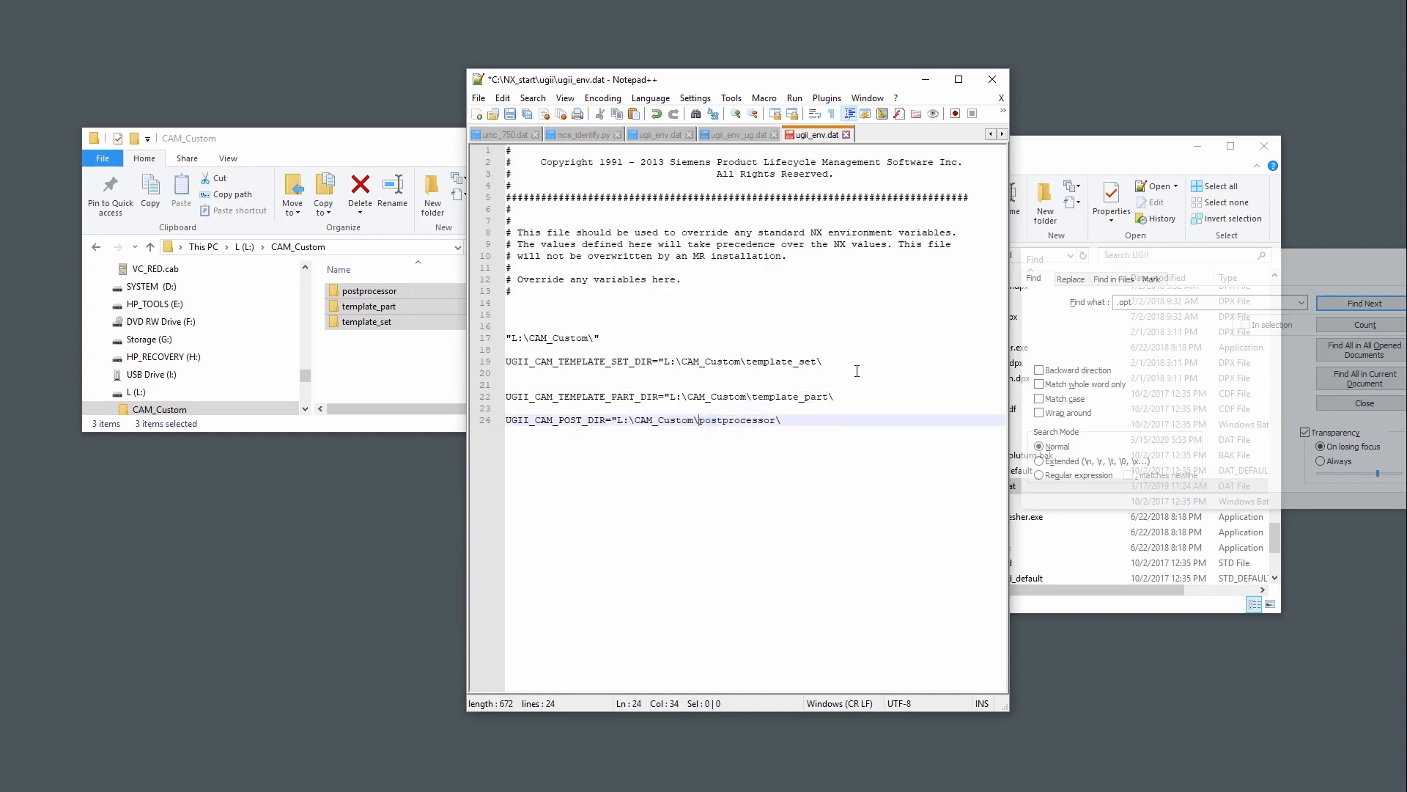
Add a closing quotation mark at the end of the template set, template part and postprocessor path lines
left_click(832, 361)
type("\"")
left_click(856, 397)
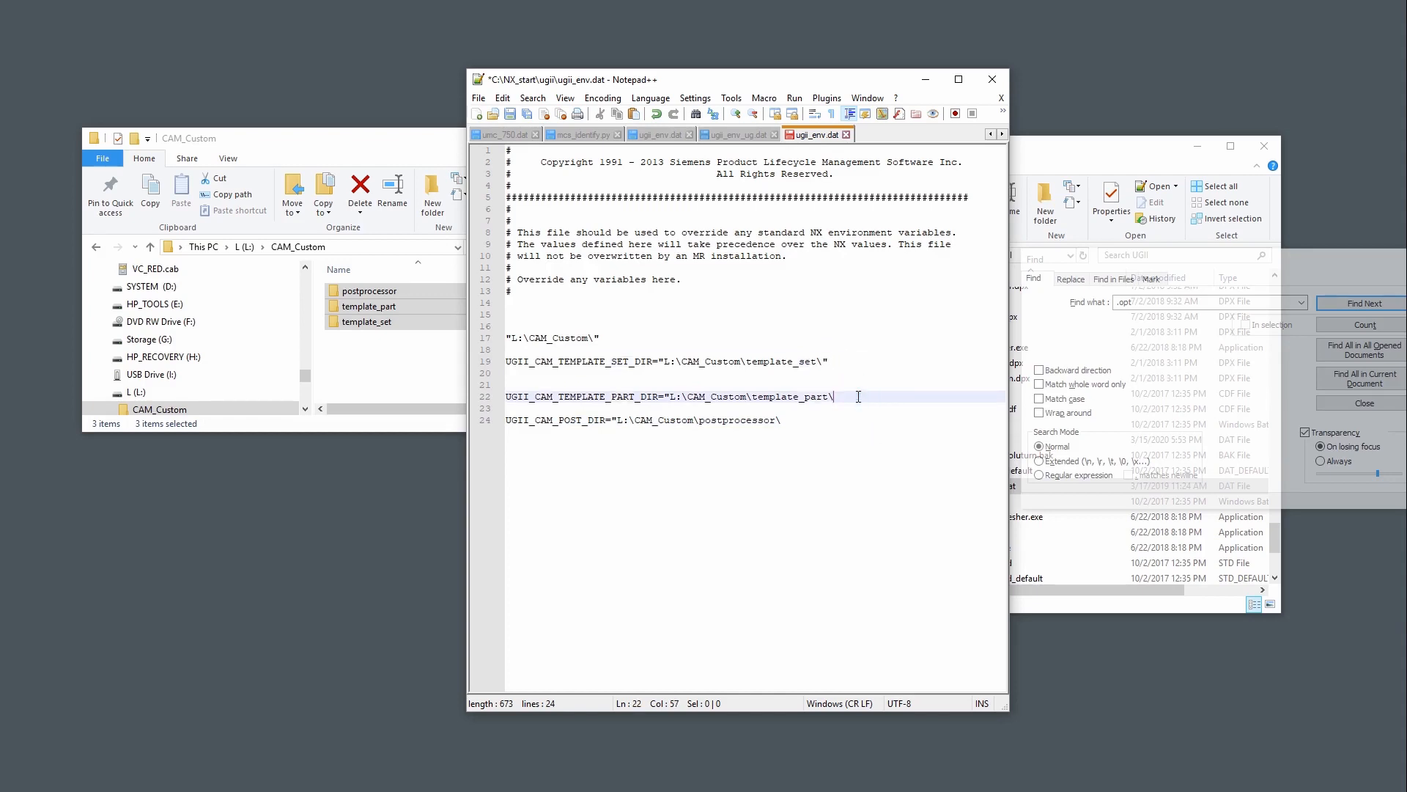
type("\"")
left_click(813, 421)
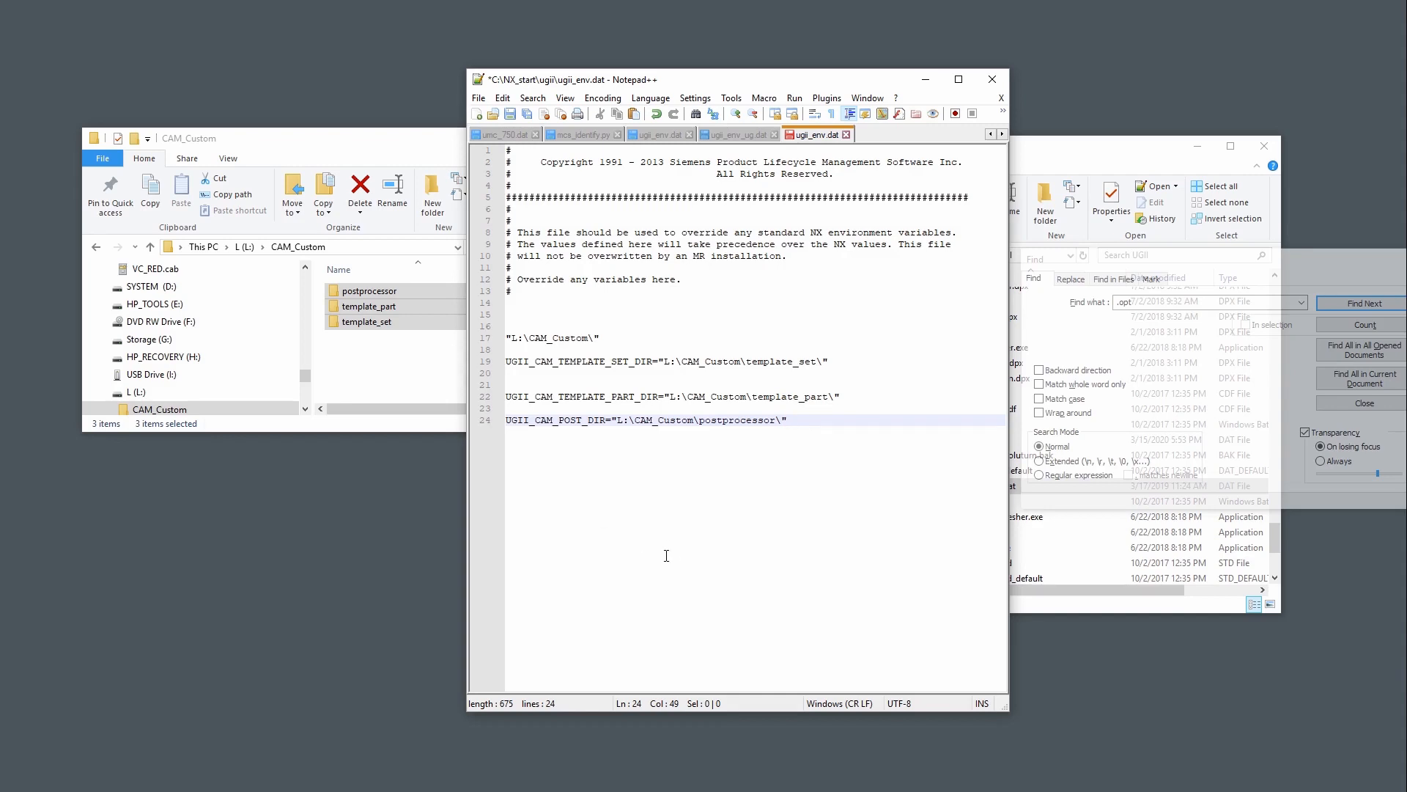
Delete the standalone "L:\CAM_Custom\" helper path on line 17 of the custom ugii_env.dat
left_click_drag(629, 337, 949, 334)
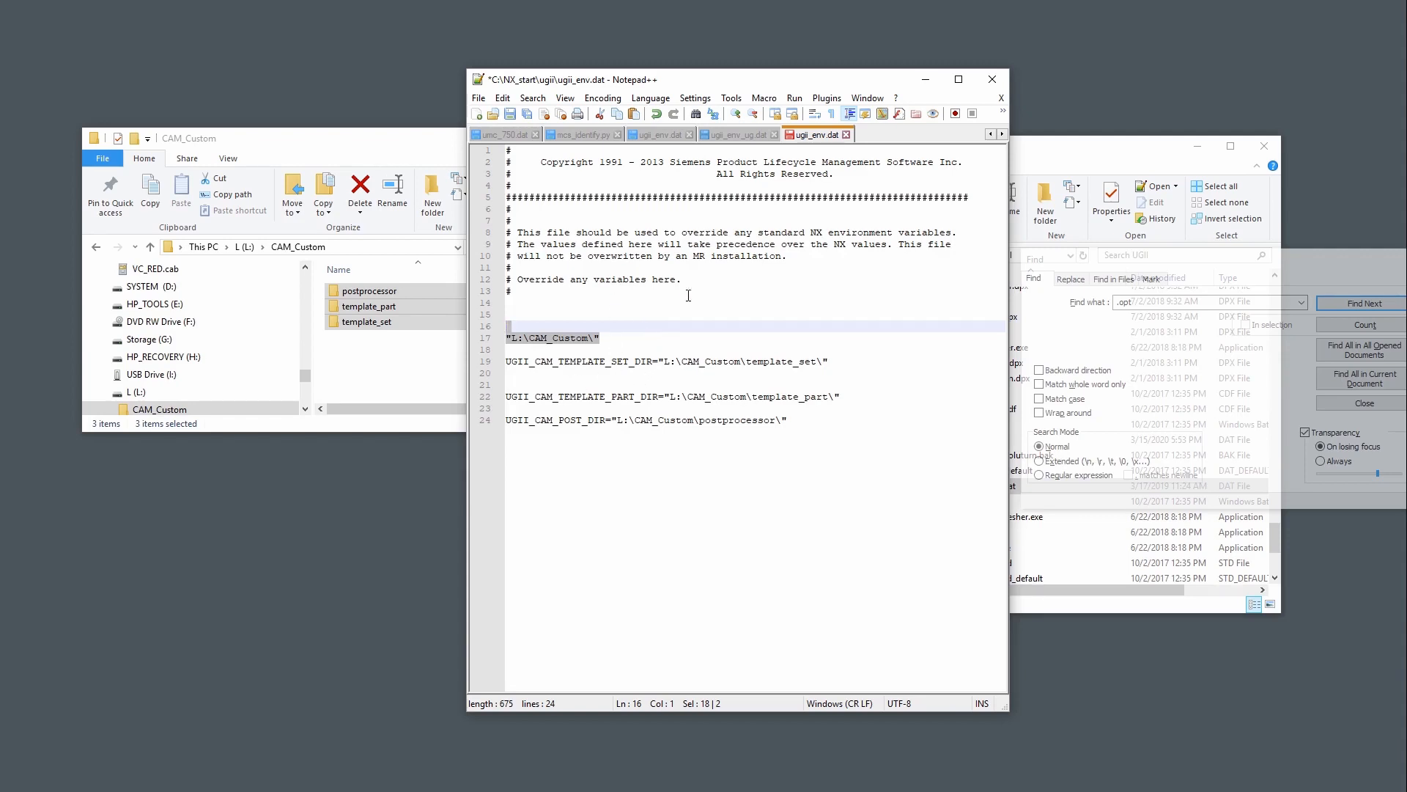
left_click_drag(620, 338, 510, 337)
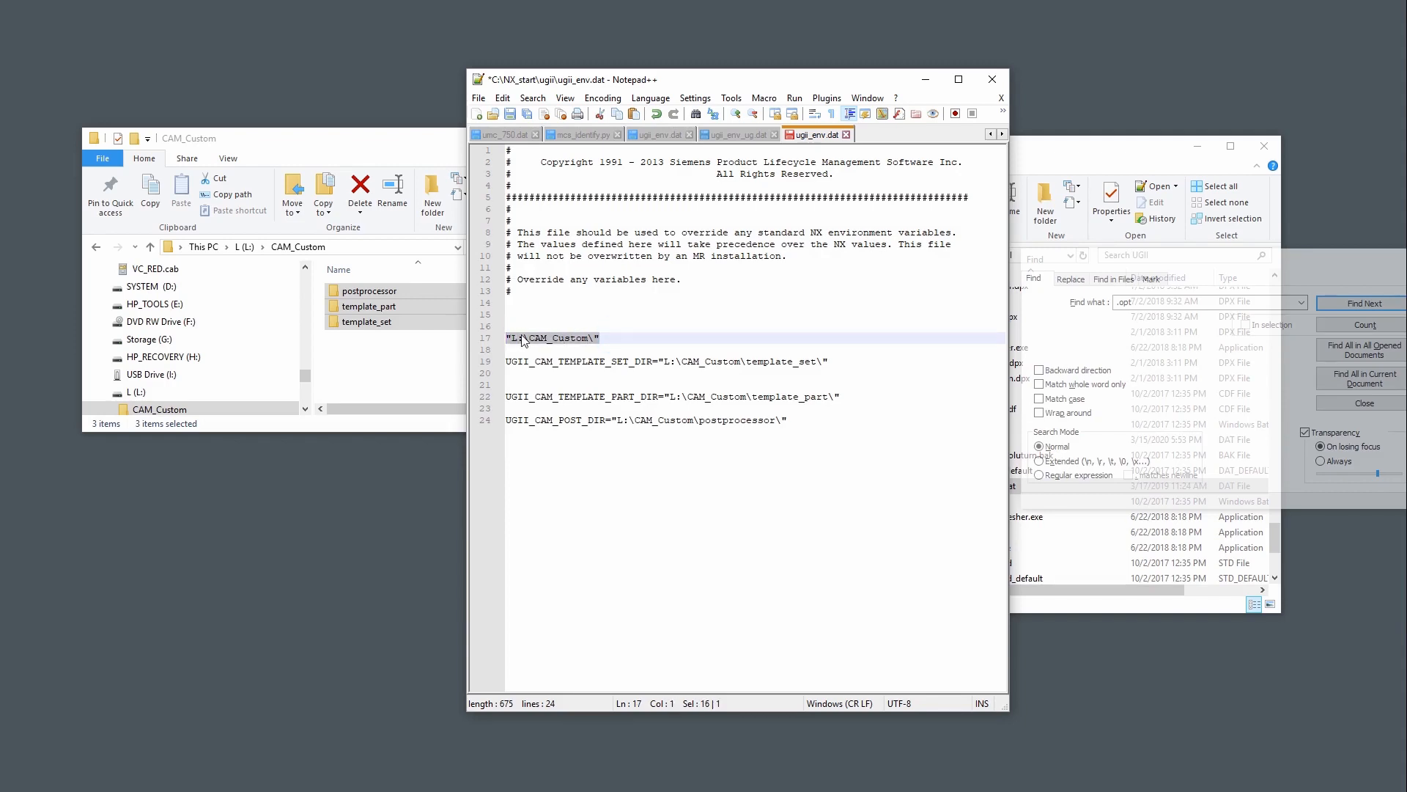
key("Delete")
Go up to the NX12.0 installation folder in File Explorer and return to the custom ugii_env.dat
left_click(1116, 154)
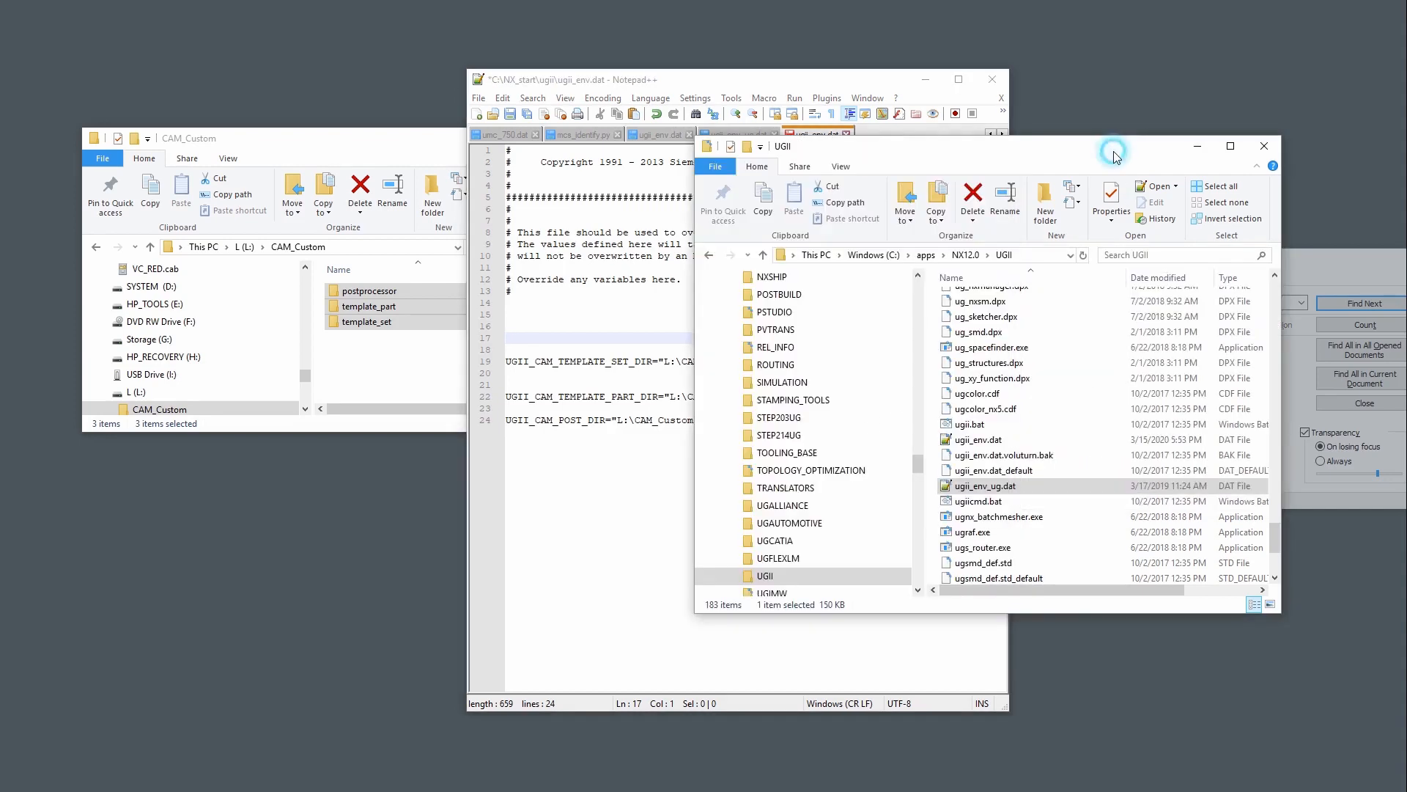
left_click(975, 256)
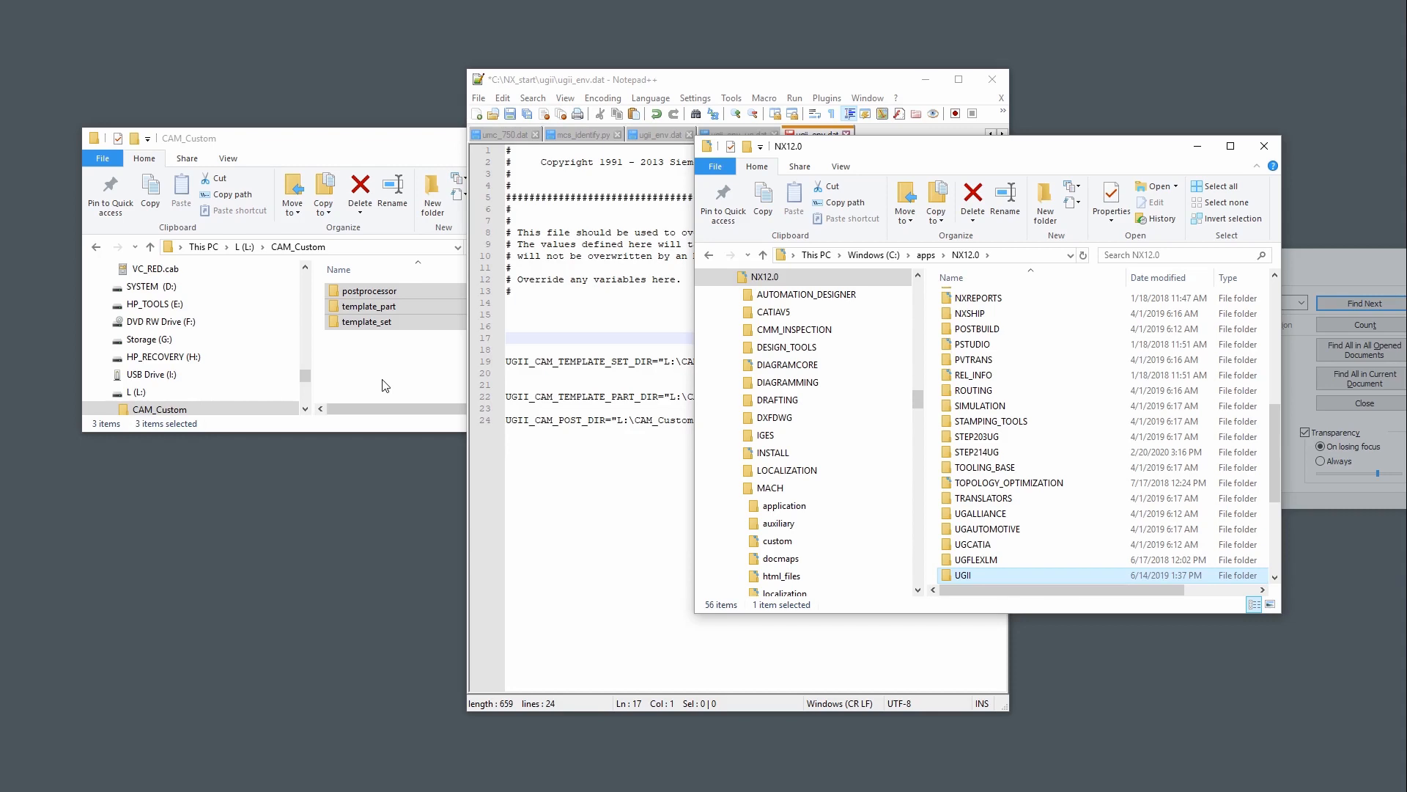
left_click(593, 481)
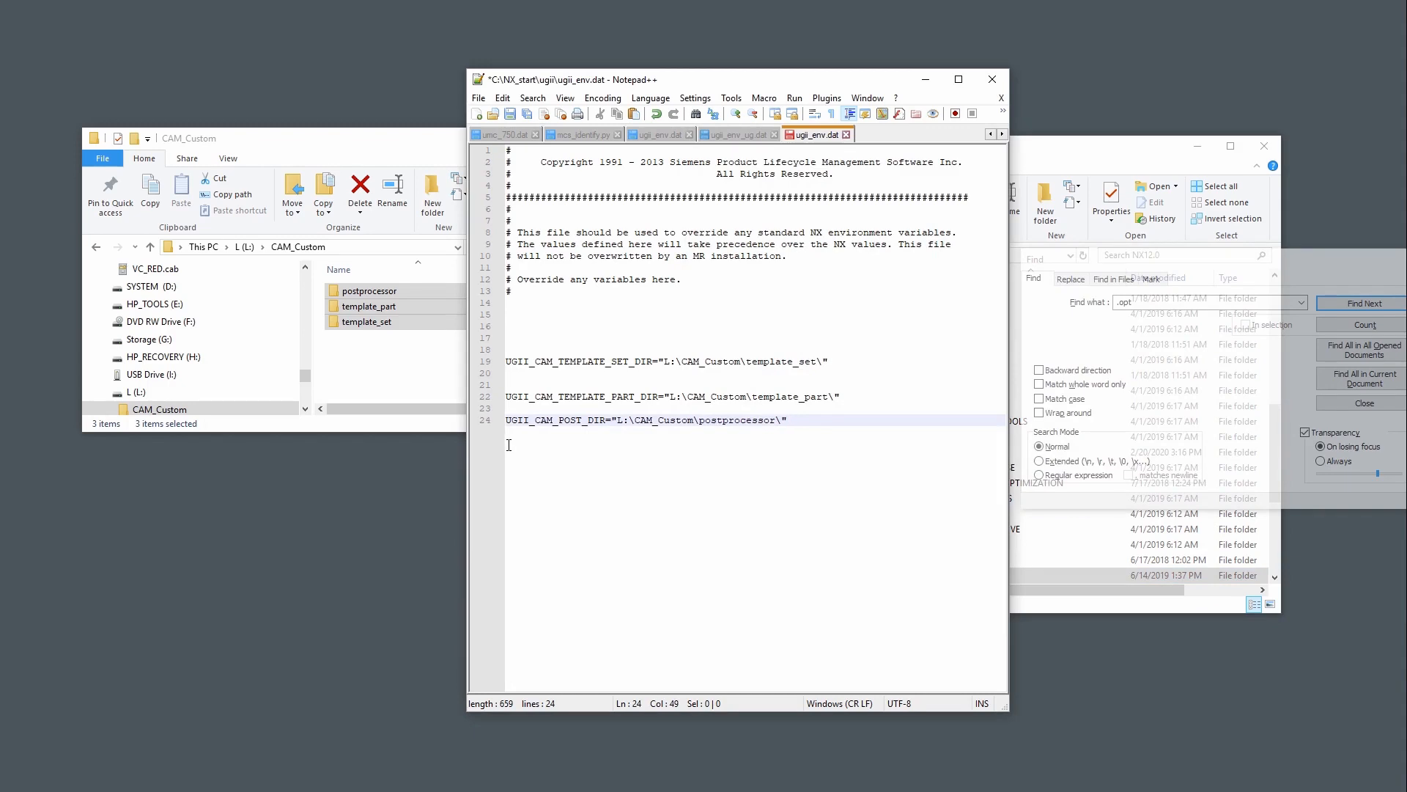
Comment out the UGII_CAM_TEMPLATE_SET_DIR line with a leading #
left_click(509, 361)
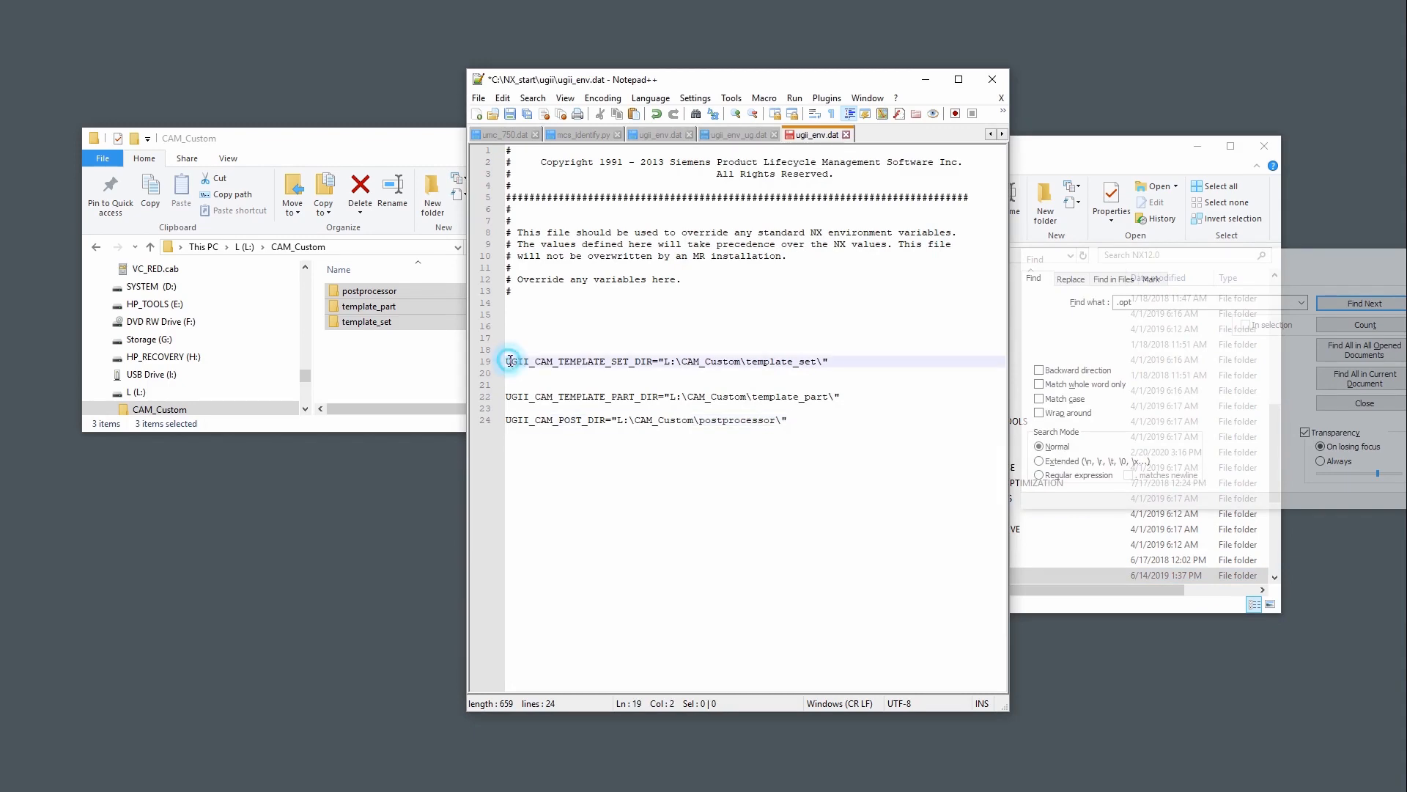
left_click(507, 361)
type("#")
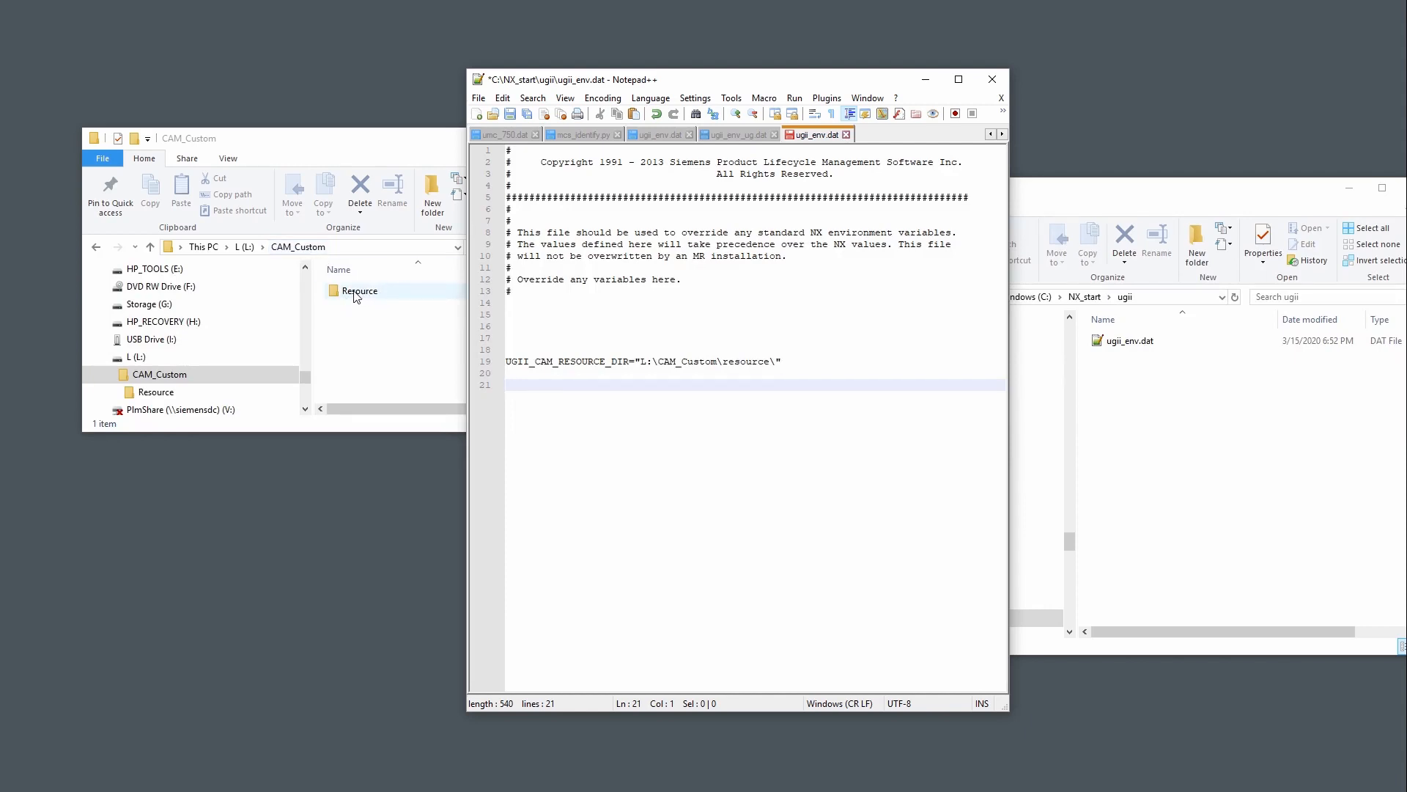
Arrange the windows to view the open ugii_env.dat alongside its C:\NX_start\ugii folder
left_click_drag(742, 87, 613, 89)
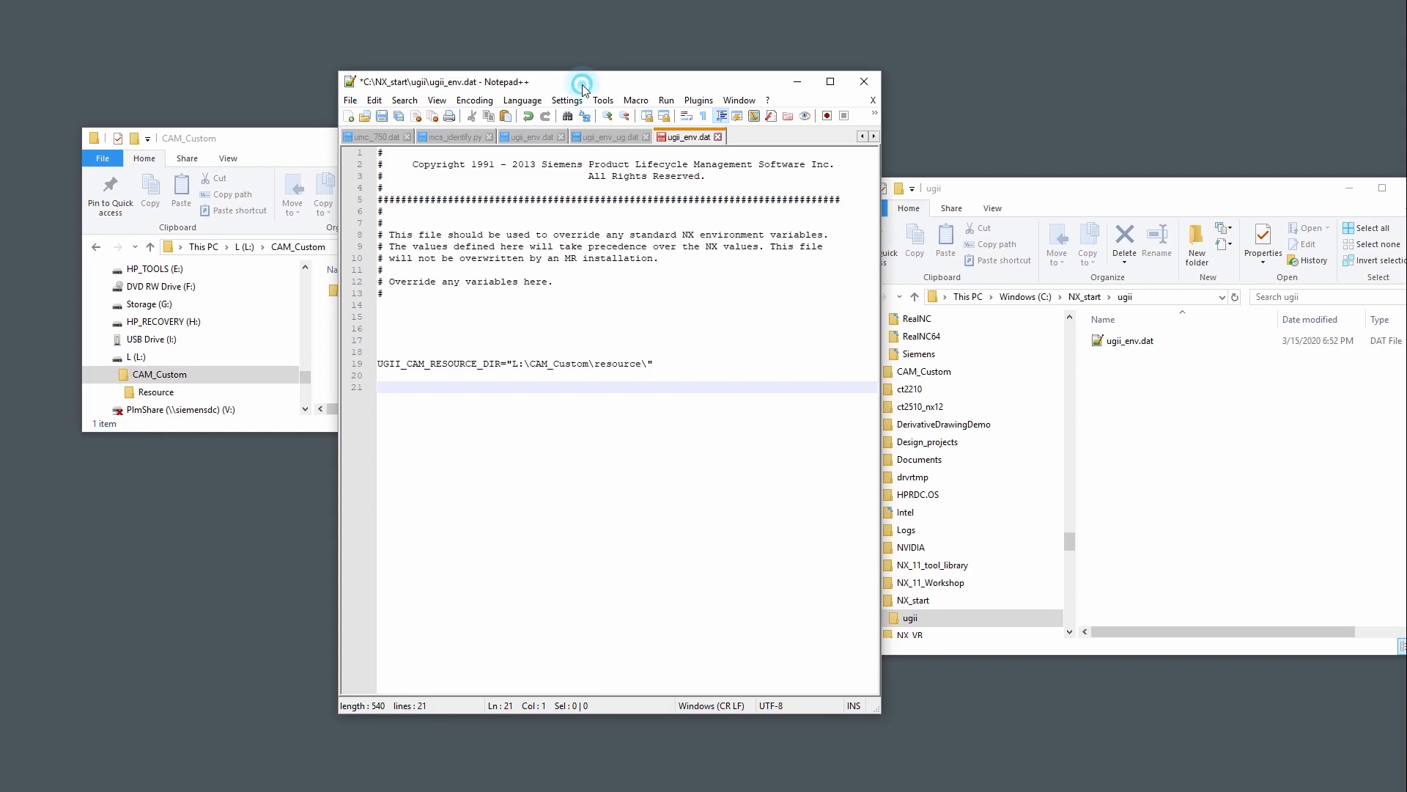
left_click_drag(587, 82, 739, 87)
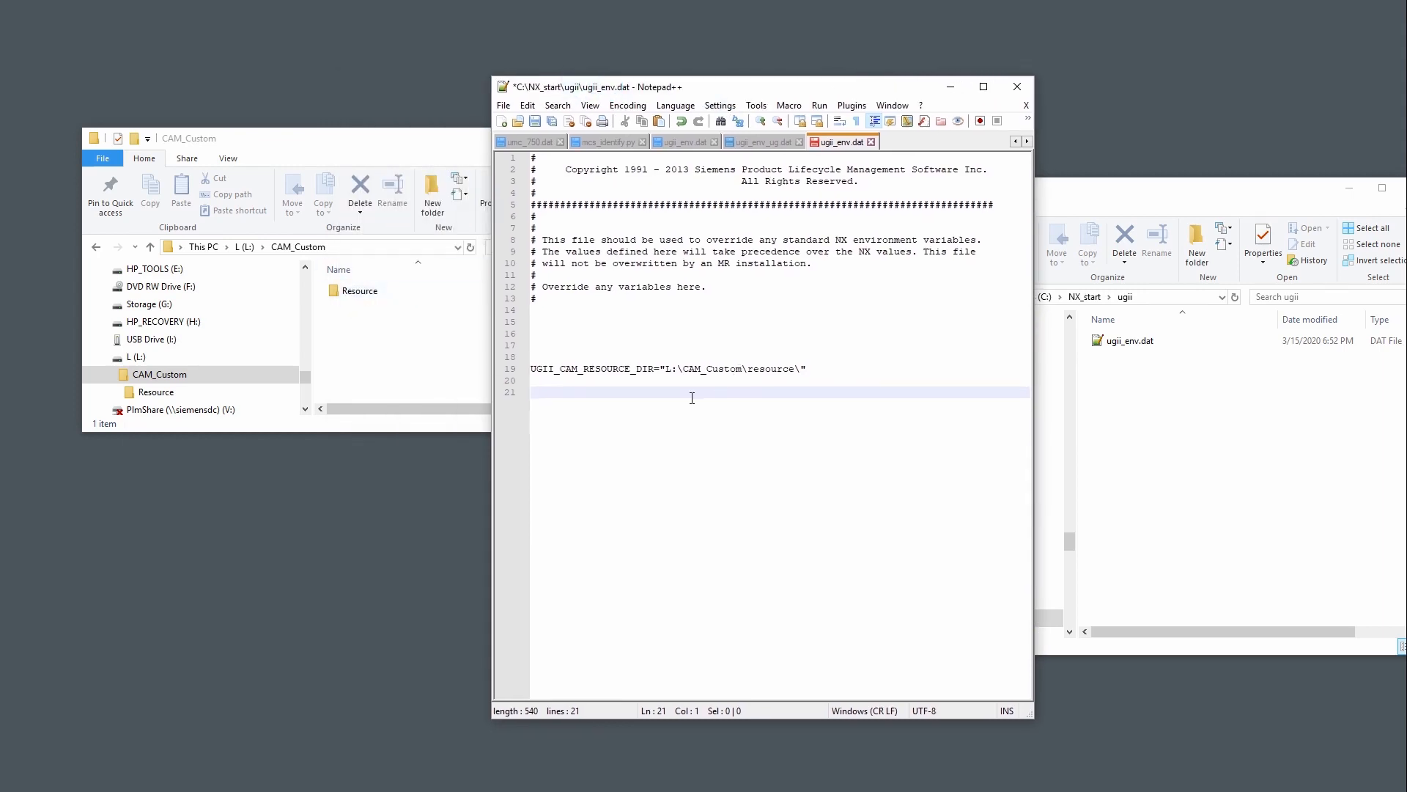
left_click_drag(744, 87, 616, 77)
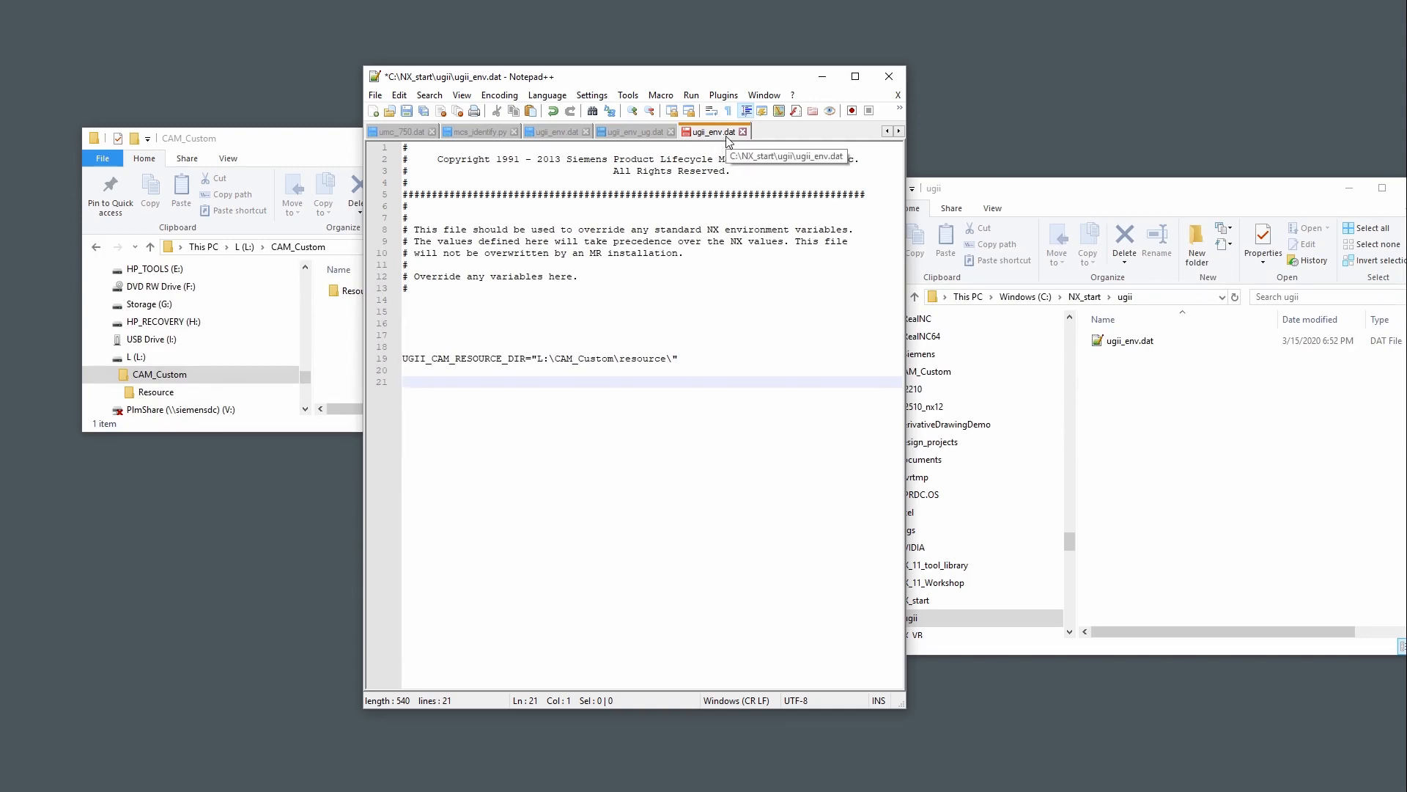
left_click_drag(1099, 188, 671, 205)
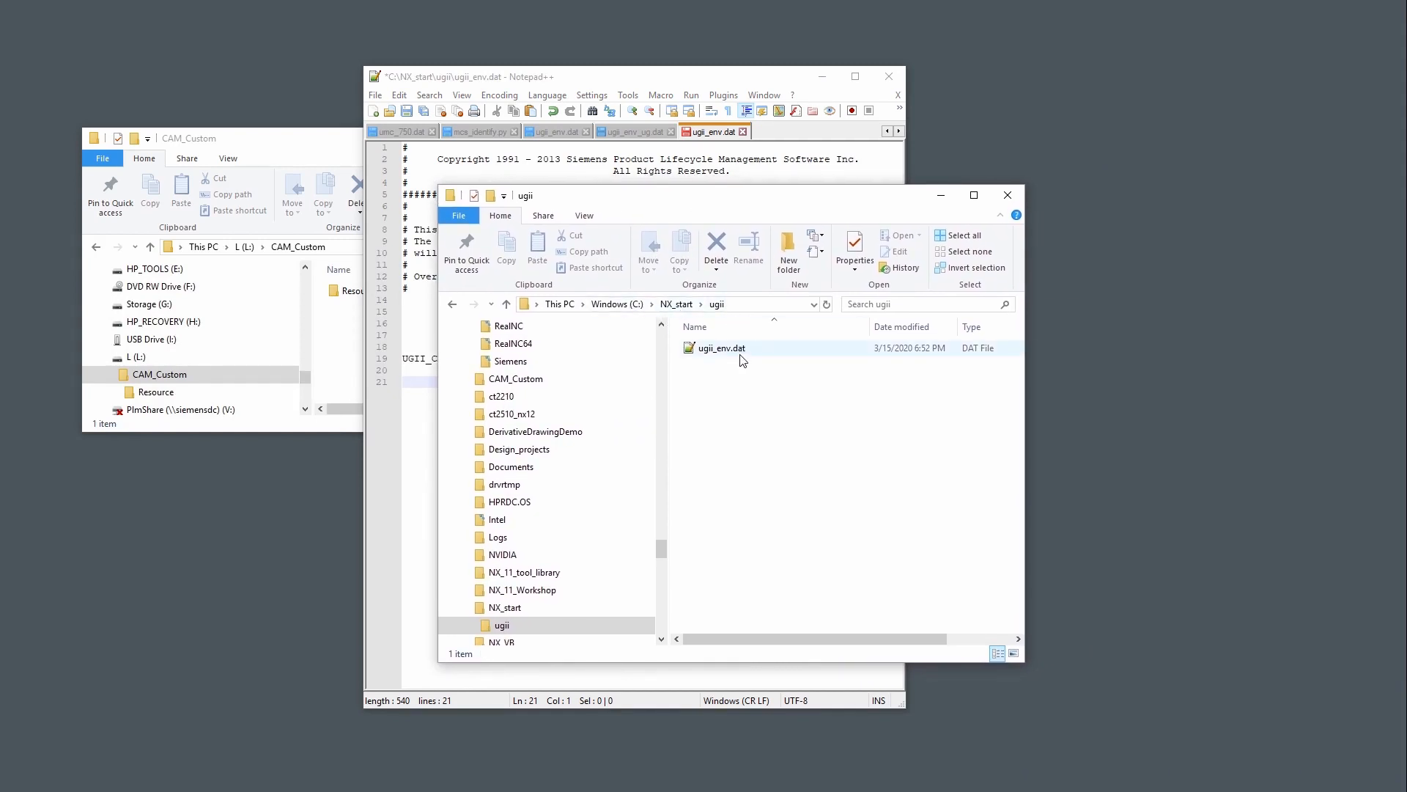
Clear the editor and ugii folder from the desktop and check the NX 12.0 reroute shortcut's Start in path, leaving its properties unchanged
left_click(824, 76)
left_click(941, 195)
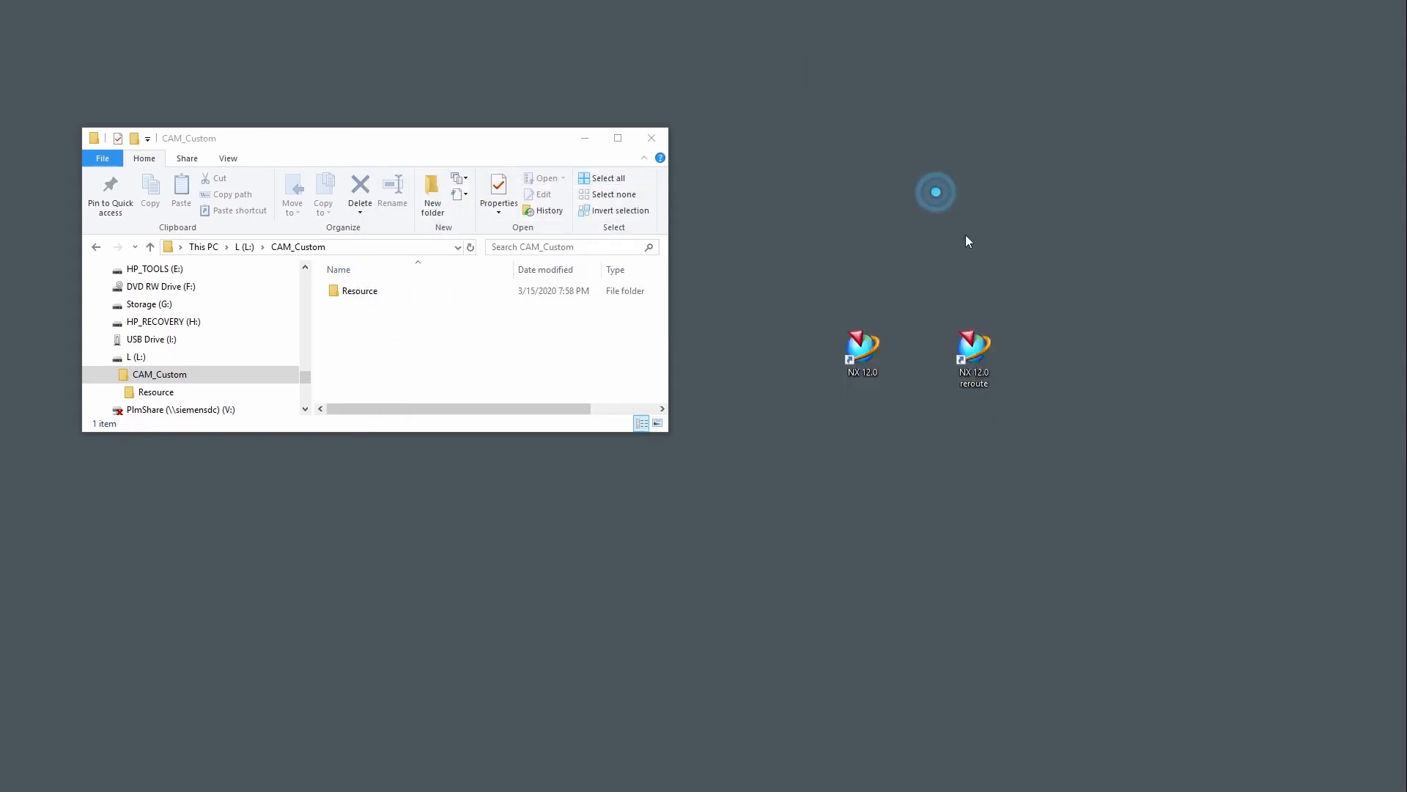
right_click(983, 360)
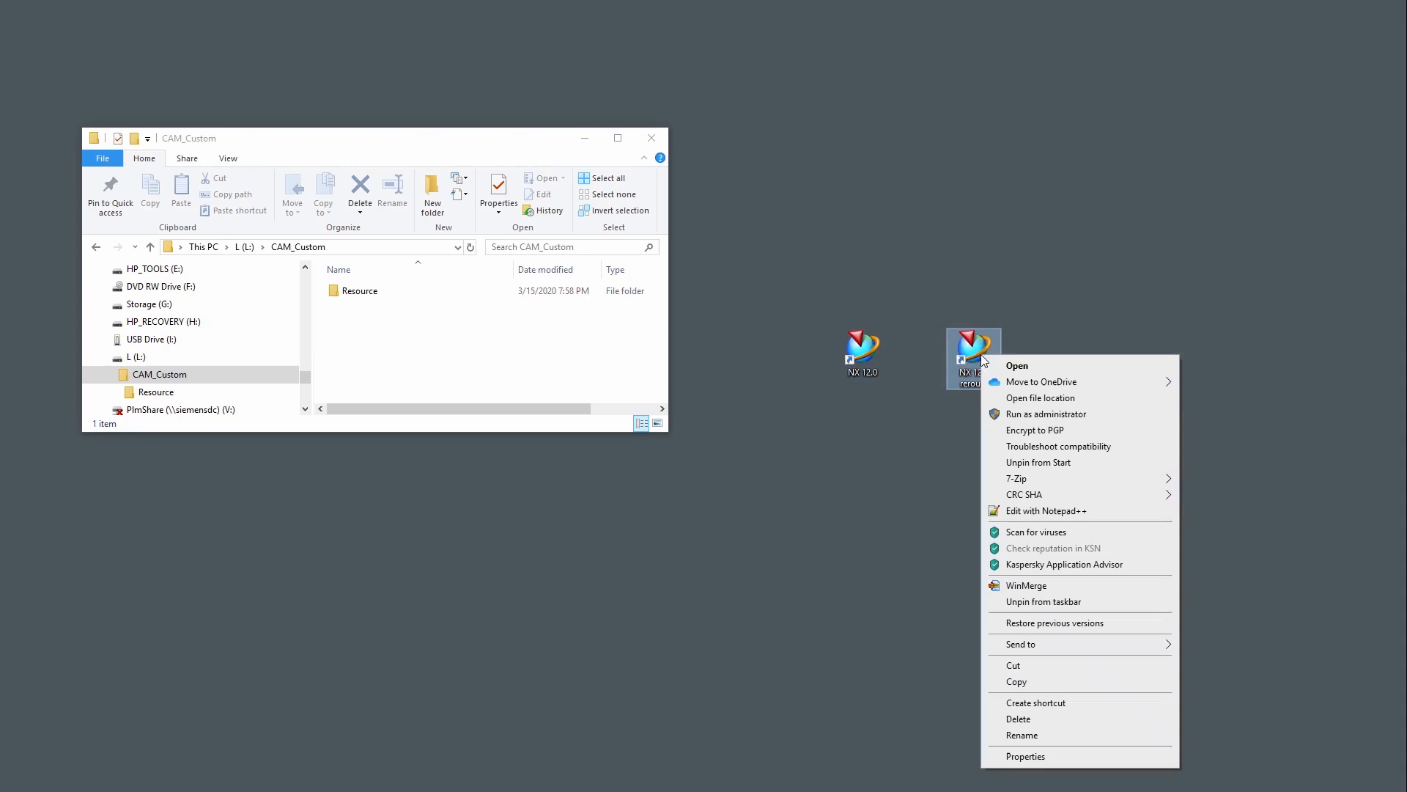
left_click(1024, 756)
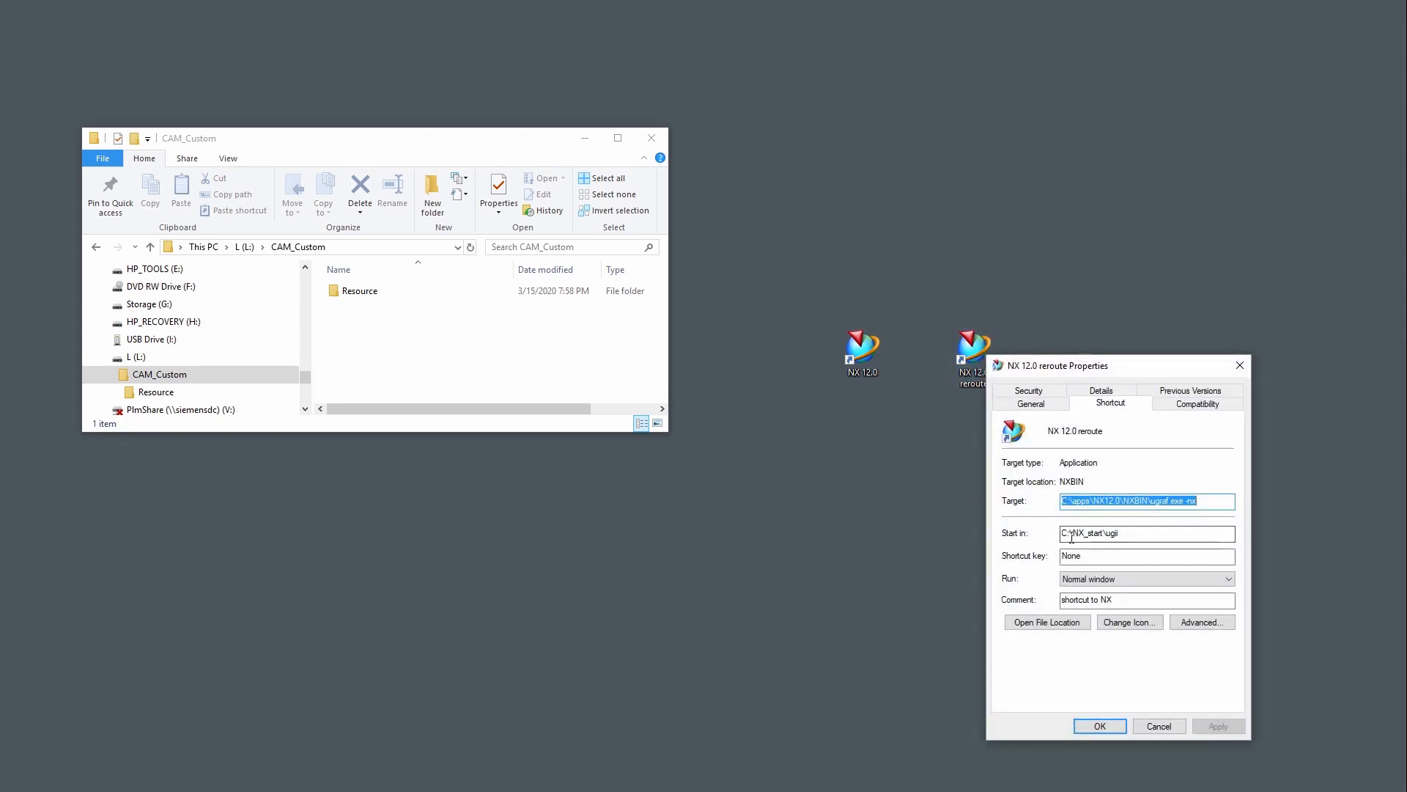
double_click(1129, 536)
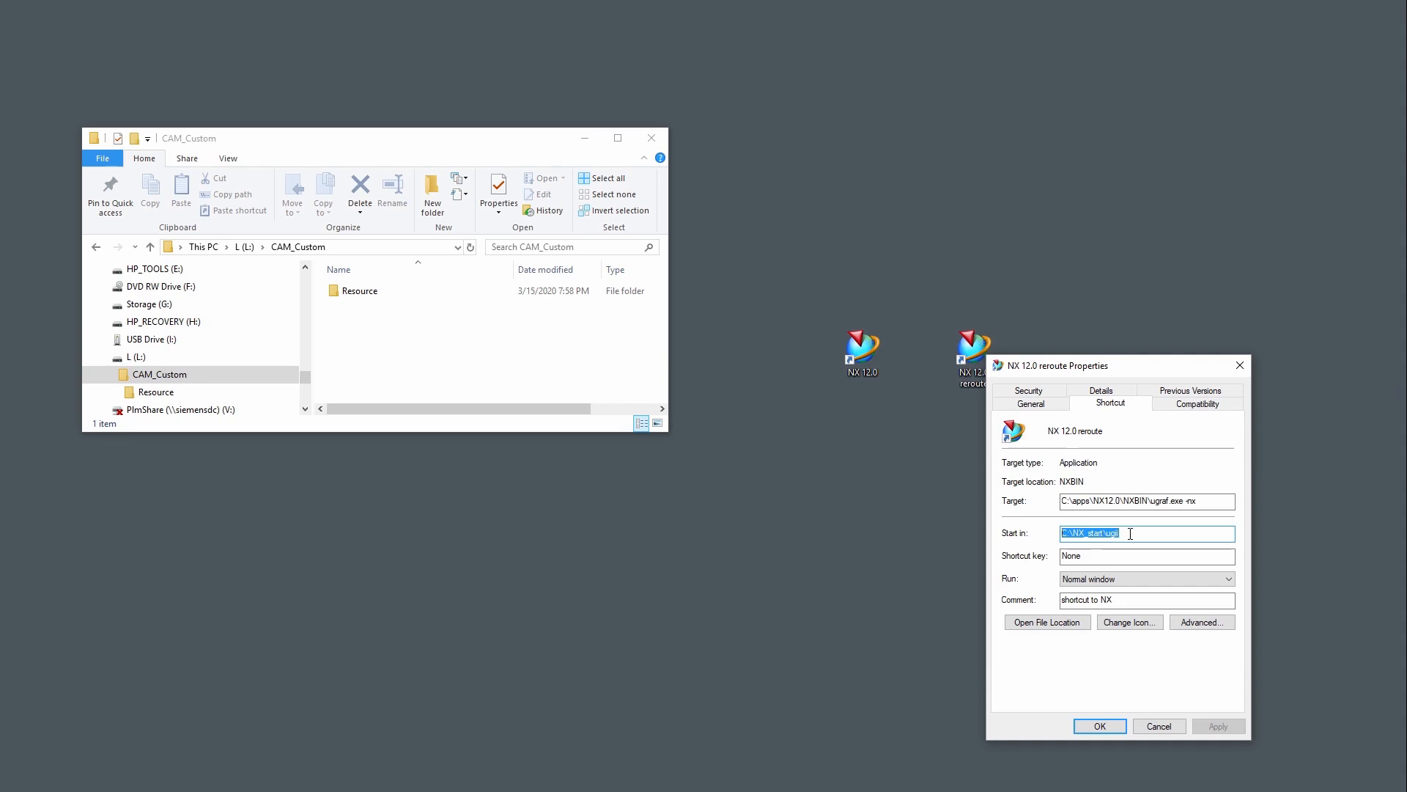
left_click(1161, 727)
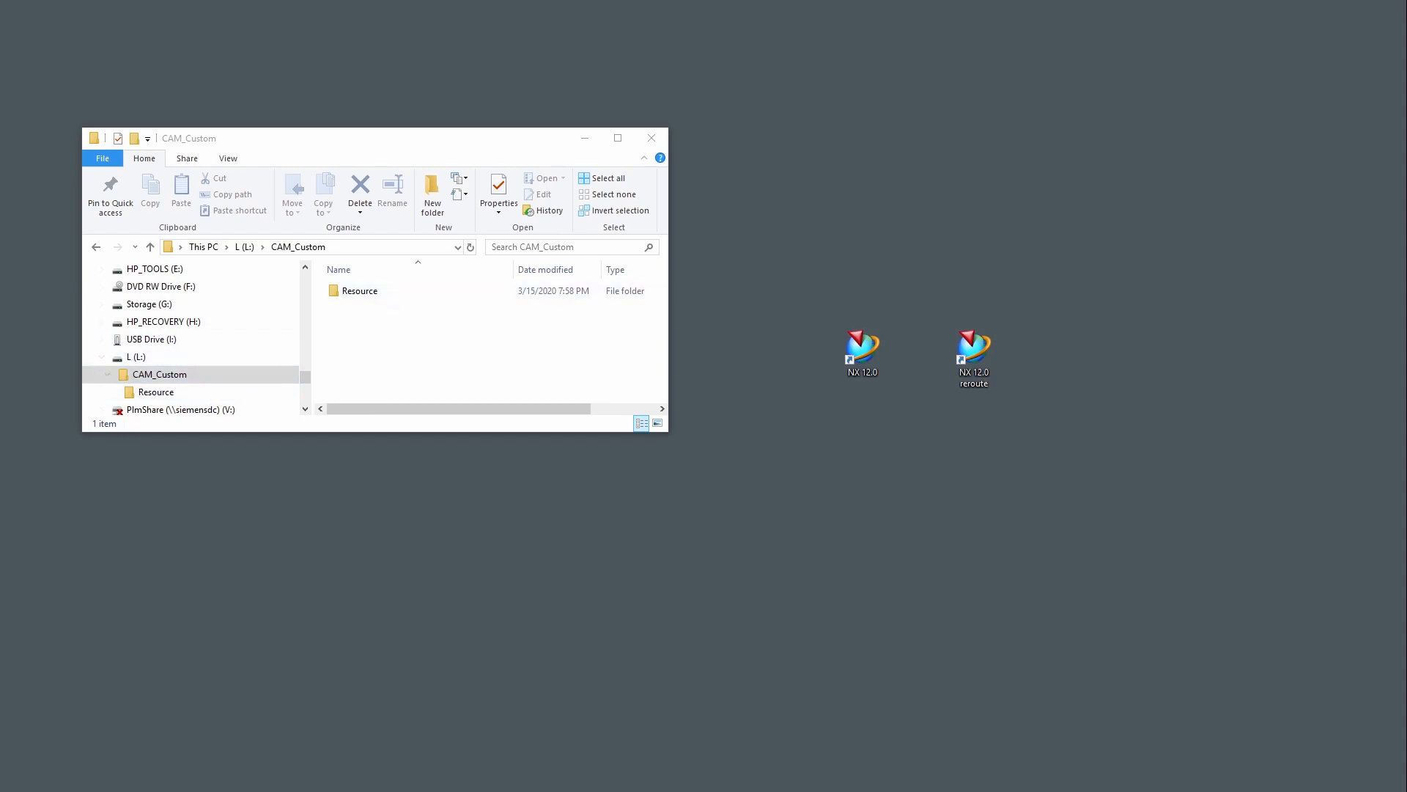
Remove the closing quotation mark from the UGII_CAM_RESOURCE_DIR line in ugii_env.dat and save the file
key("alt+Tab")
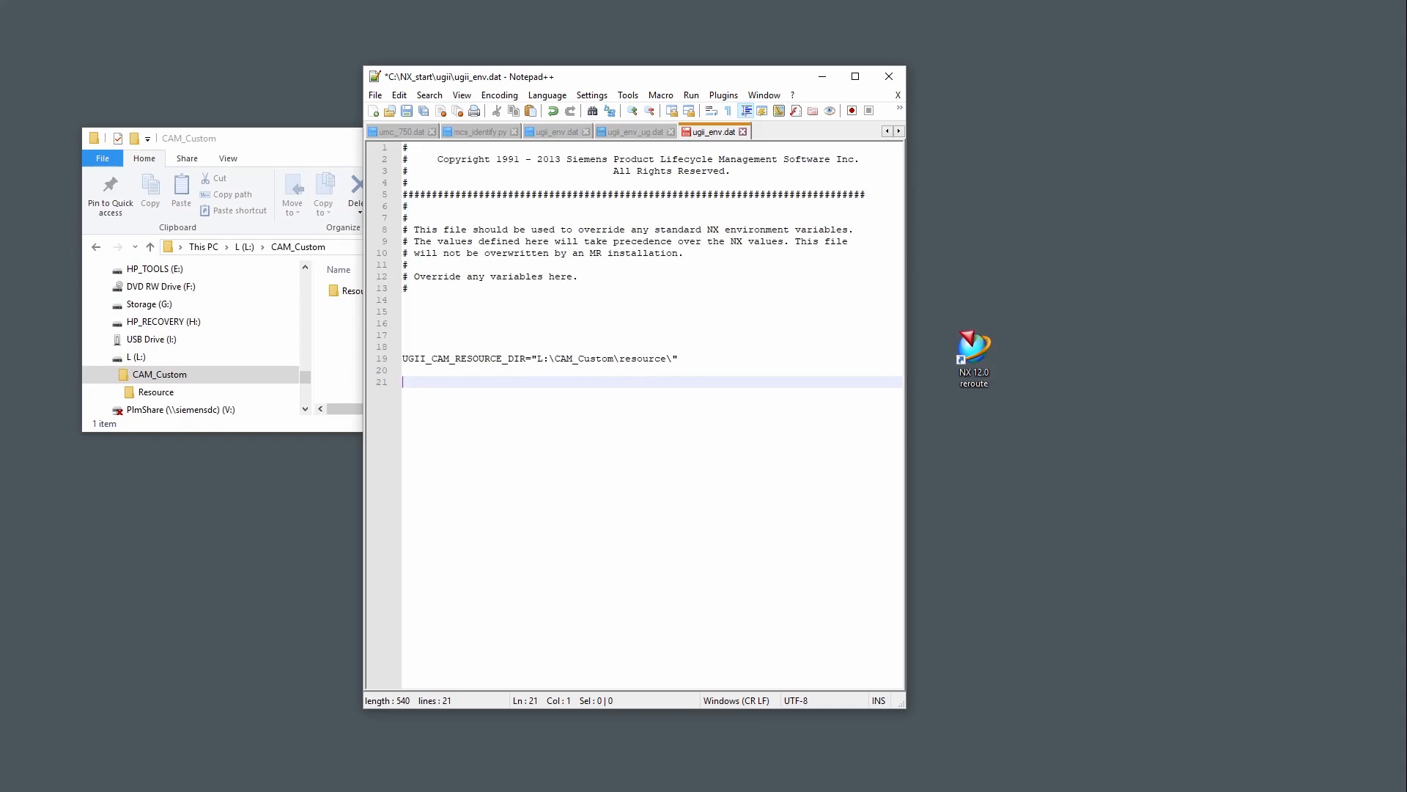
left_click(694, 358)
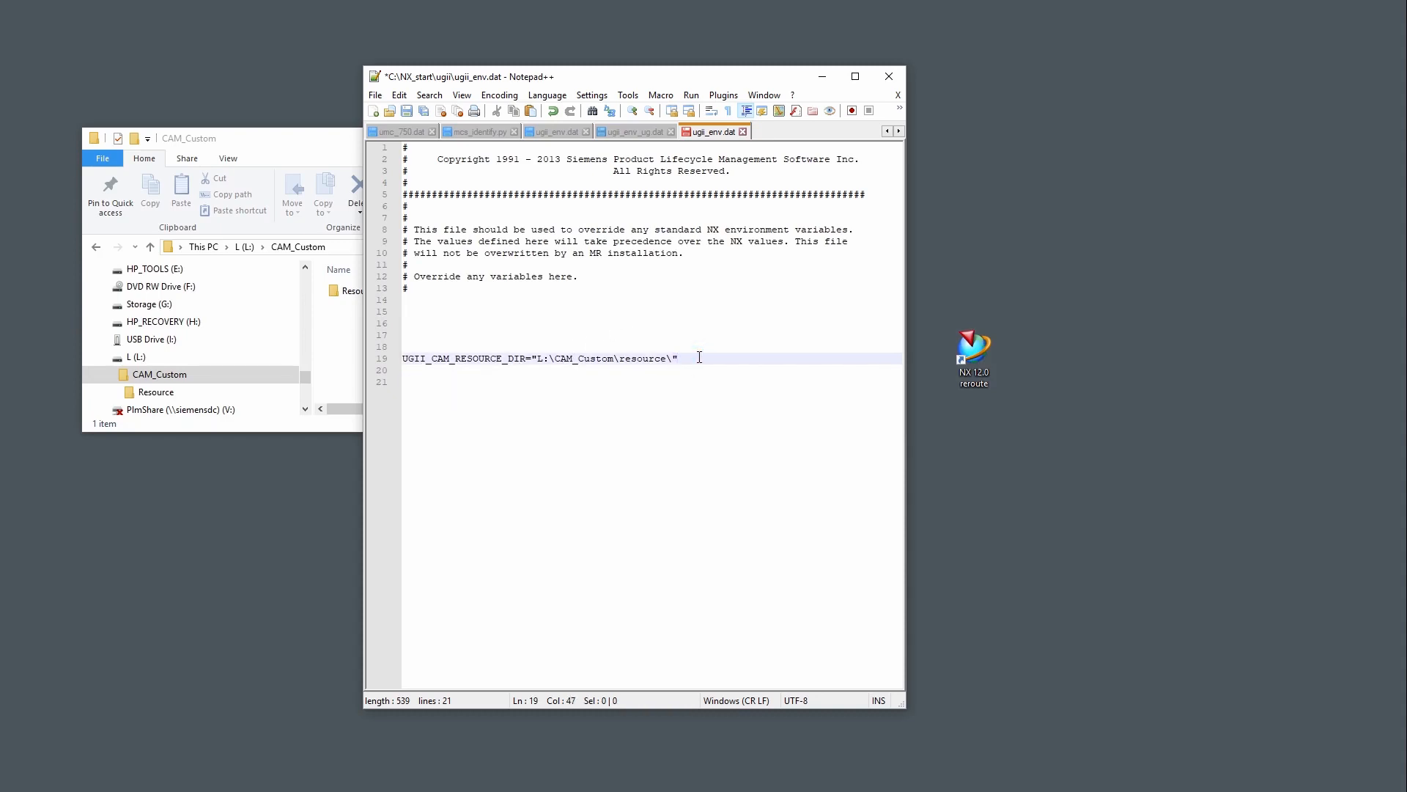
left_click(409, 111)
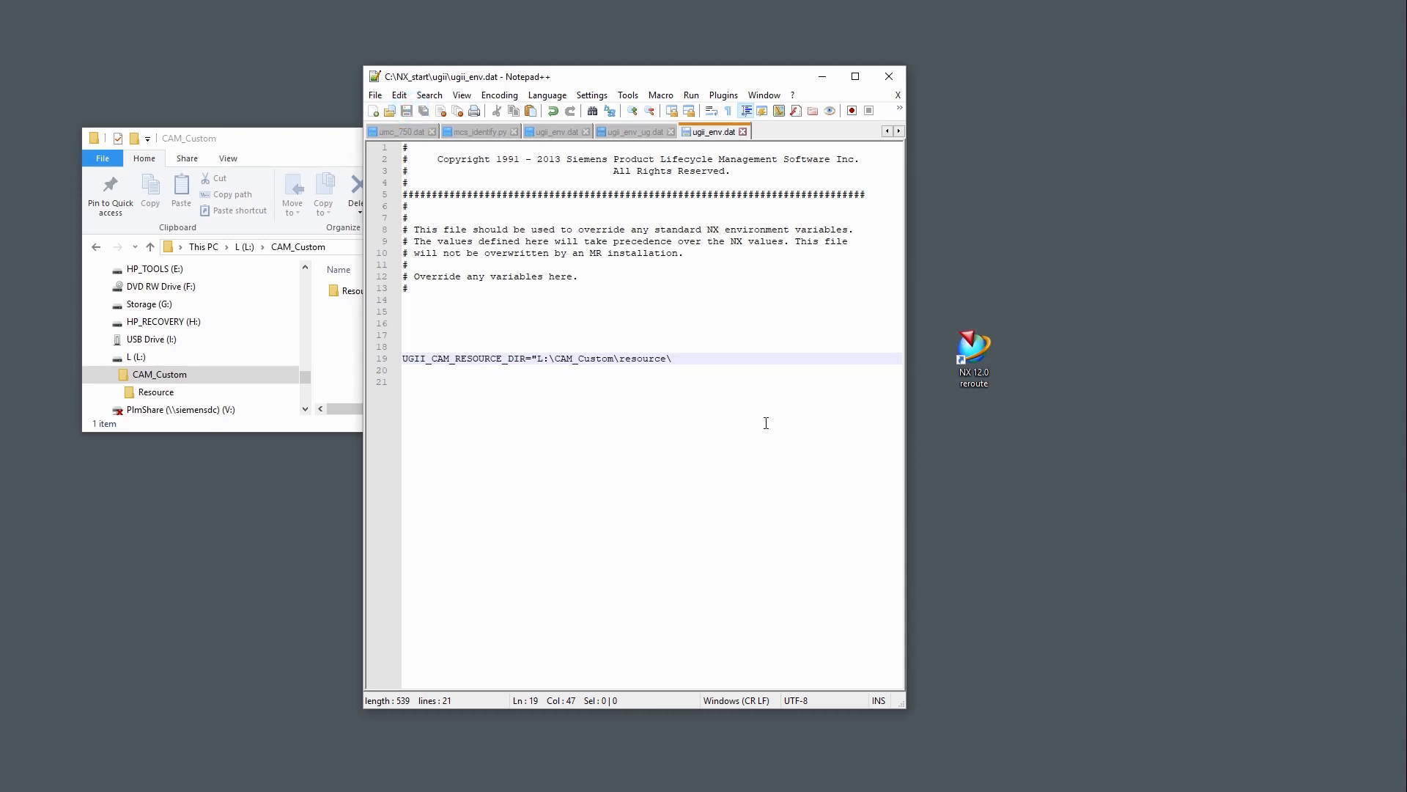
Start NX from the NX 12.0 reroute shortcut to test the edited environment file, and dismiss the initialization error dialog
double_click(975, 353)
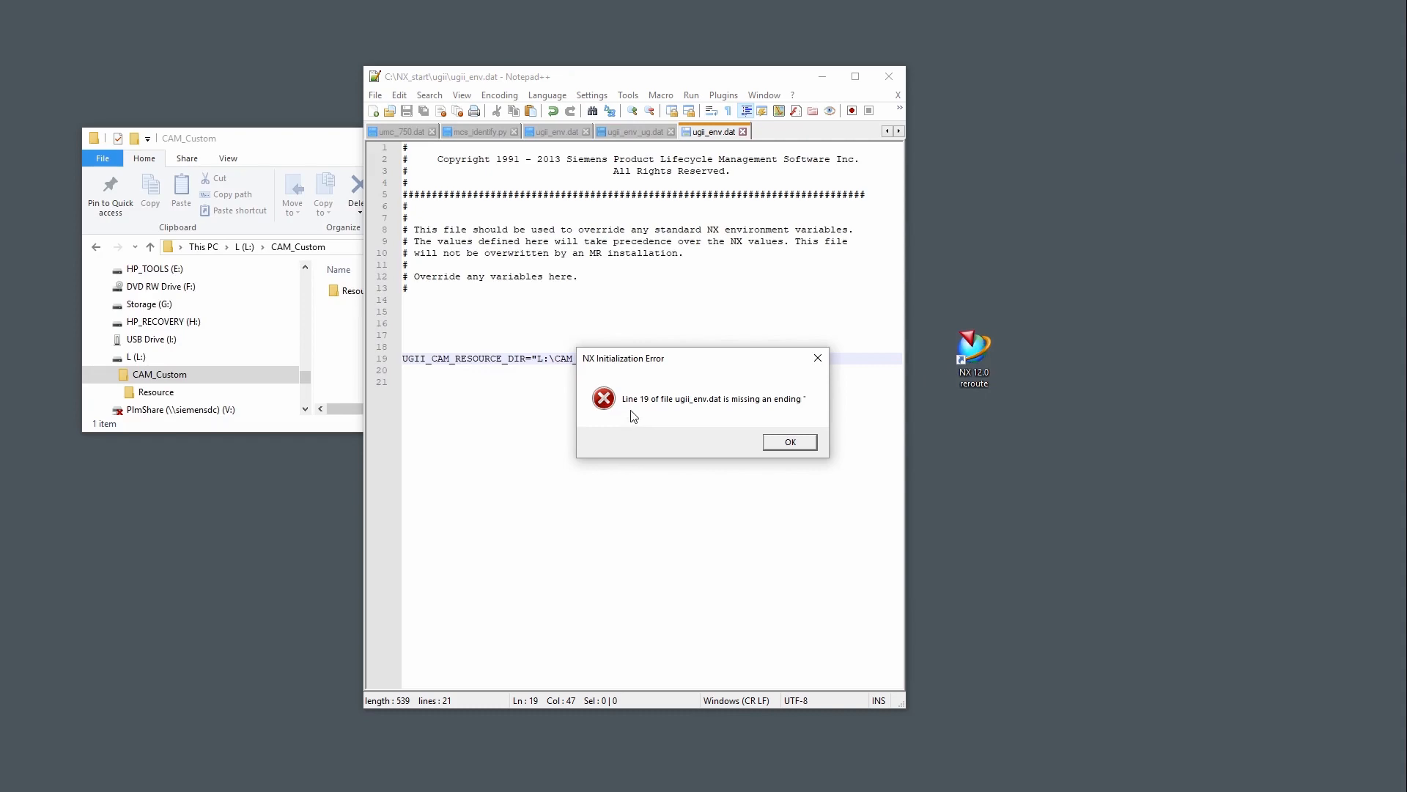
left_click(706, 401)
left_click_drag(676, 357, 658, 403)
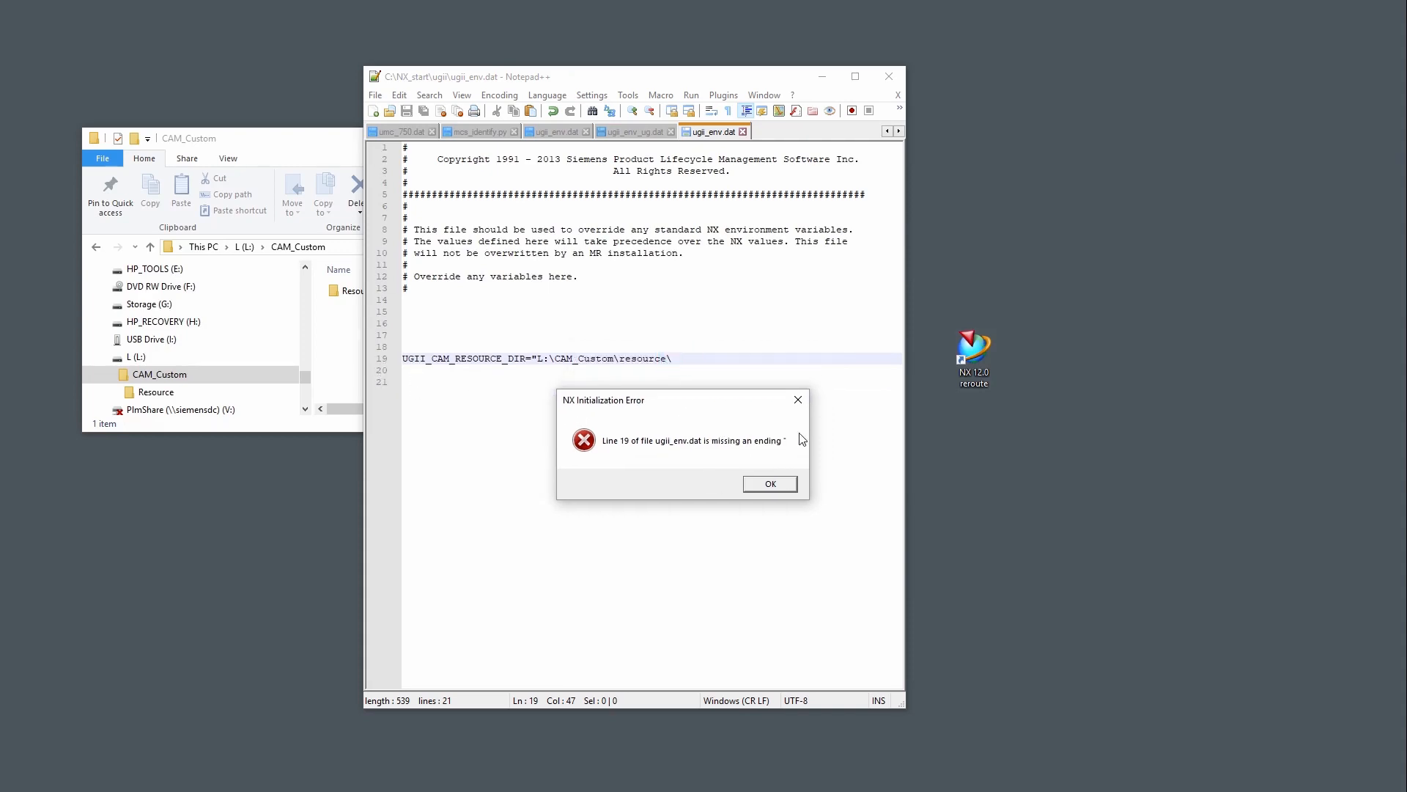
left_click(775, 486)
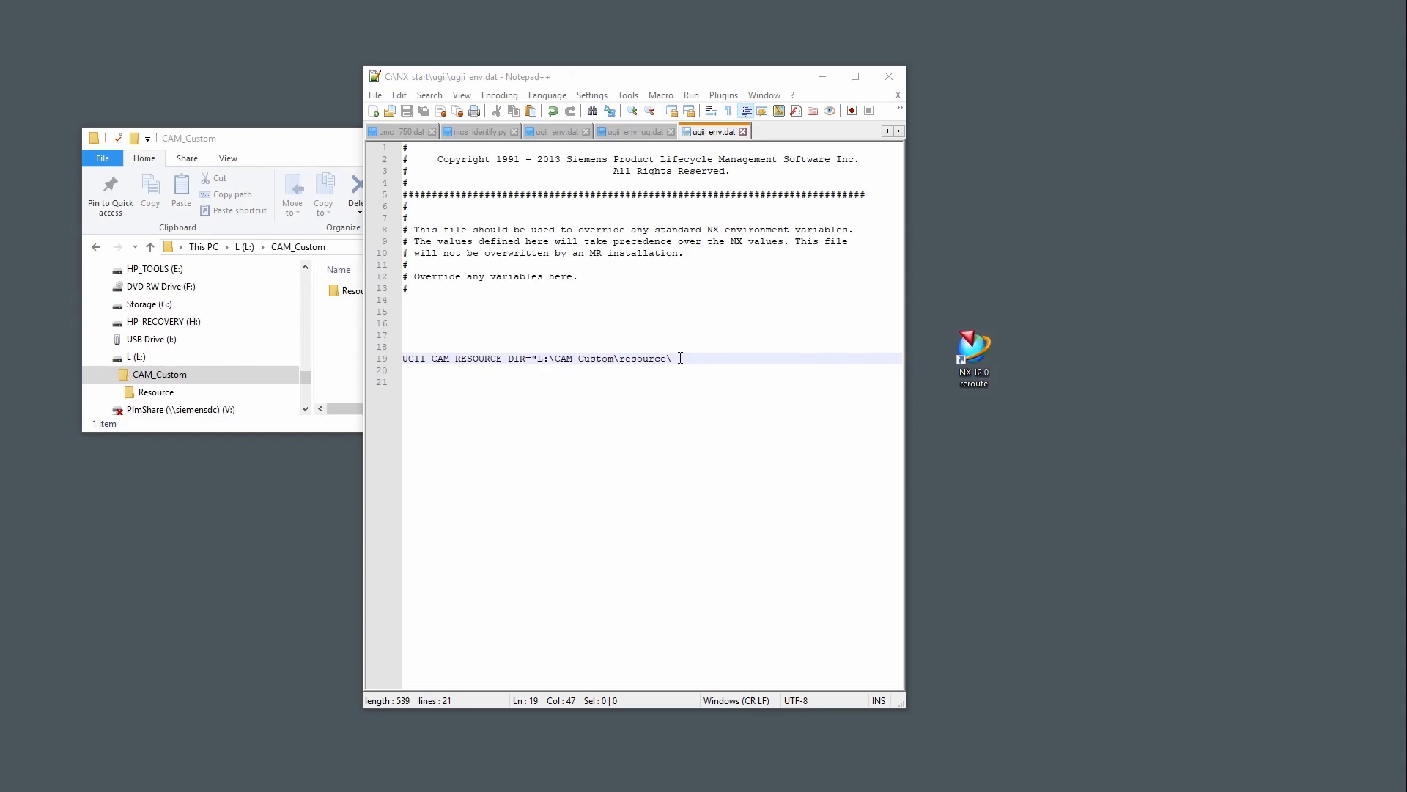
Try a misspelled variable name by inserting F after RESOURCE in UGII_CAM_RESOURCE_DIR, and remove the extra letter
left_click(502, 359)
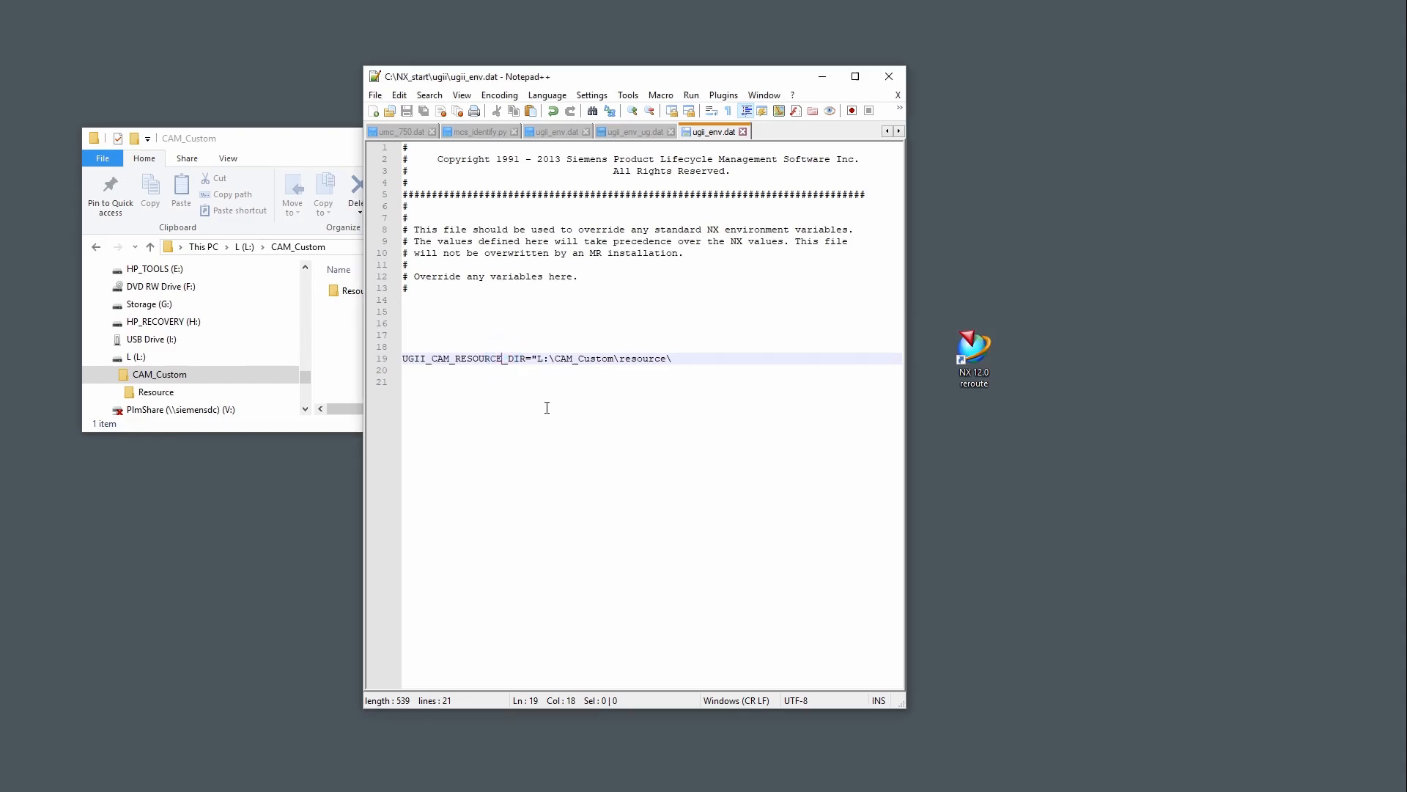
type("F")
left_click(524, 426)
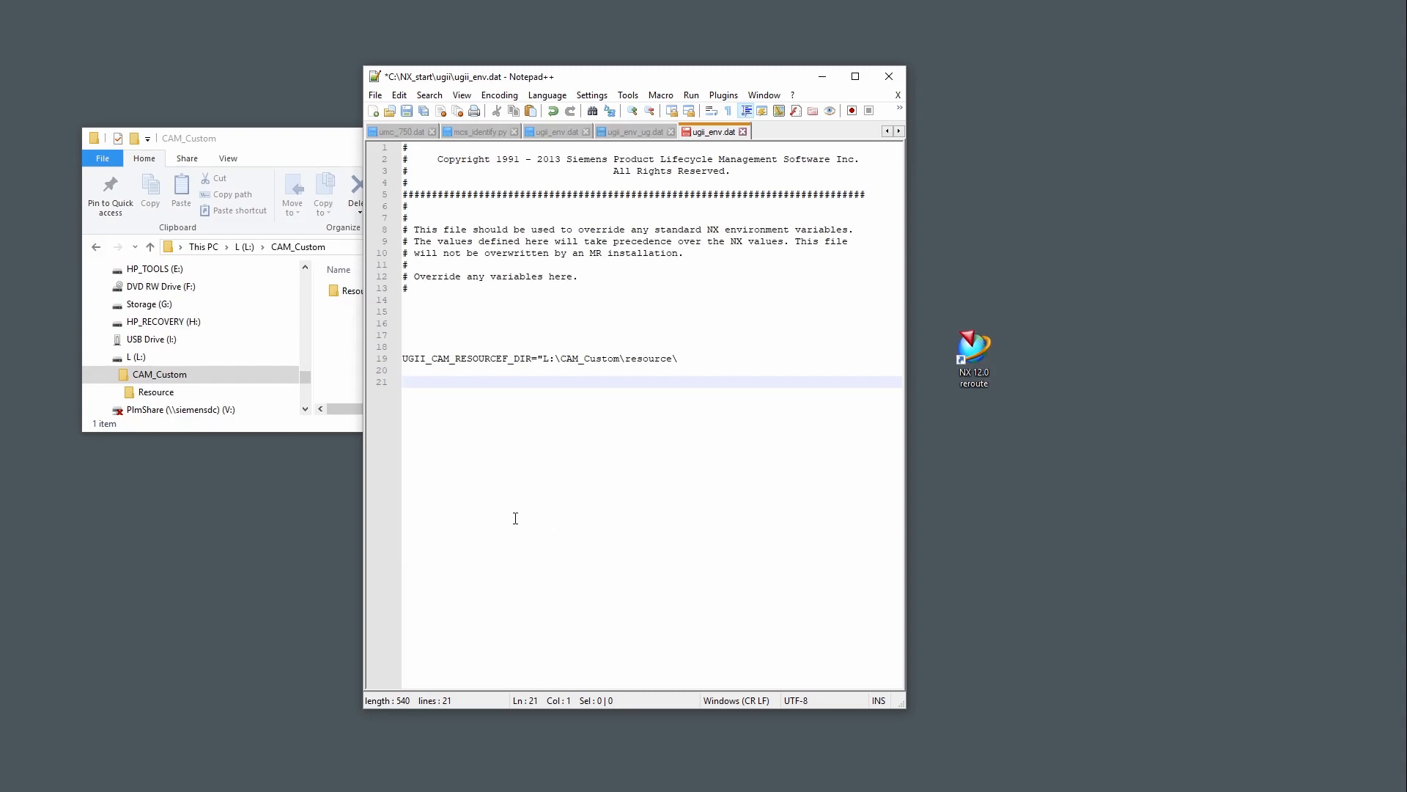
left_click(507, 359)
key("BackSpace")
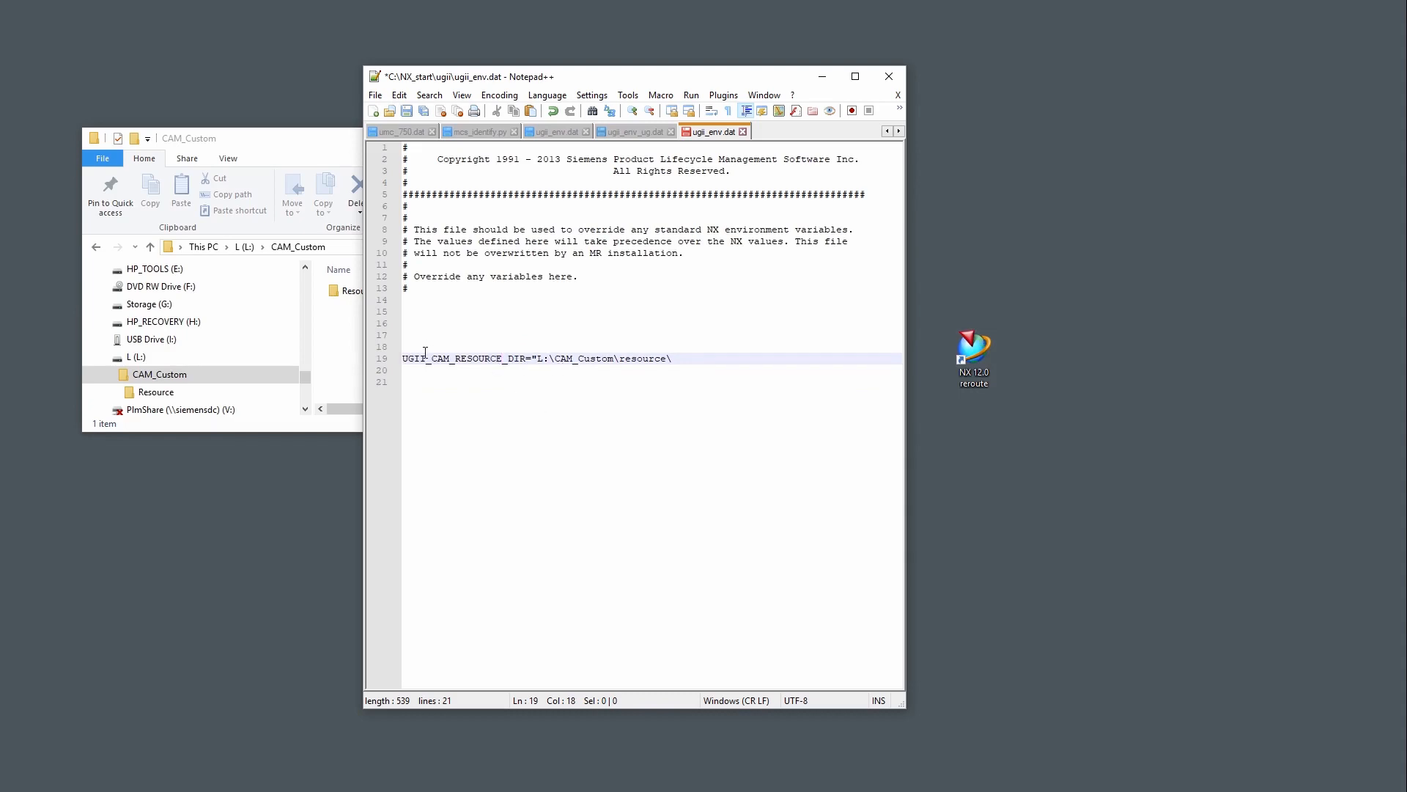